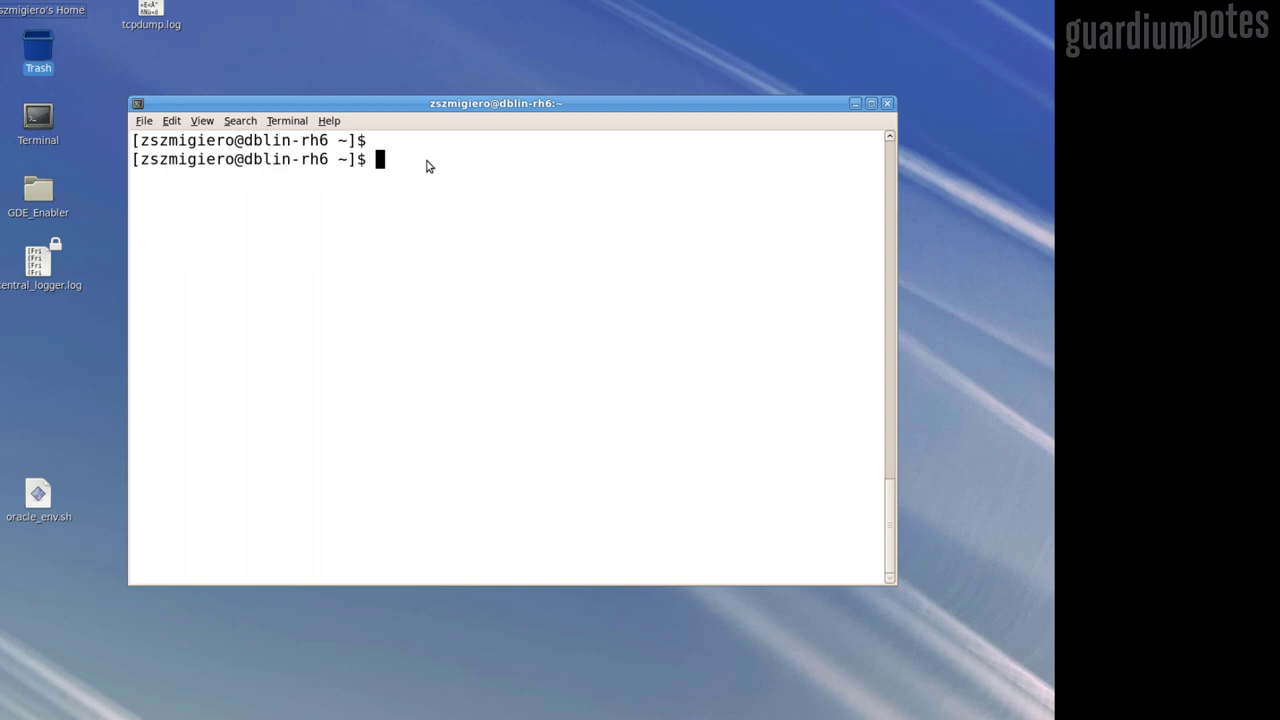
List the home directory and unpack GUARD_FOR_FILE_AND_DE_V3.0_MP_EN.tar with tar xvf
{"action": "type", "text": "ls"}
{"action": "key", "text": "Return"}
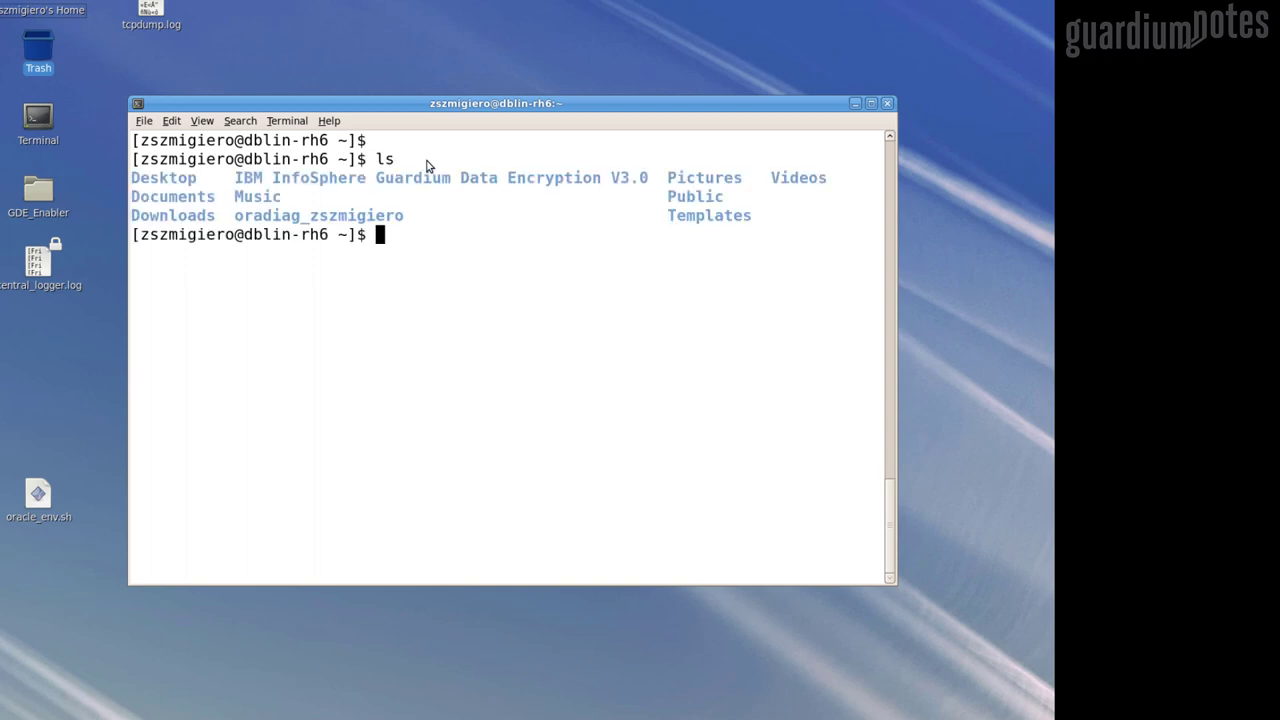
{"action": "type", "text": "tar xvf G"}
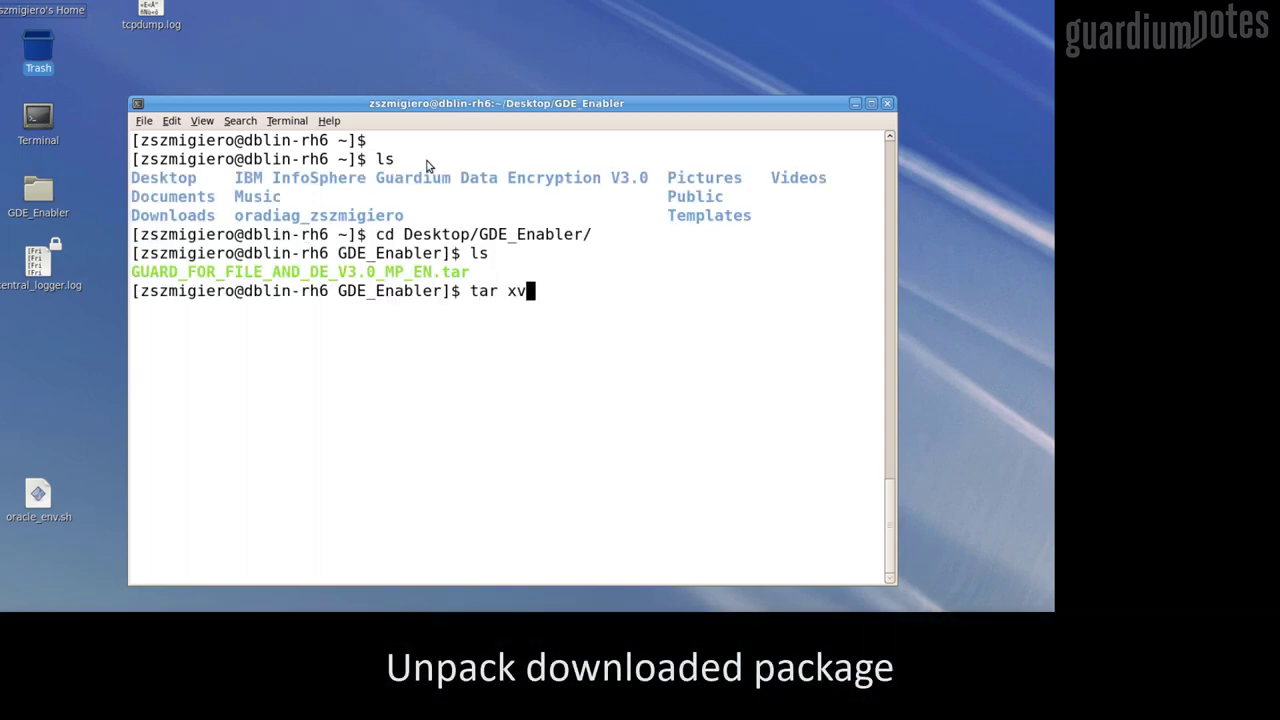
{"action": "key", "text": "Tab"}
{"action": "key", "text": "Return"}
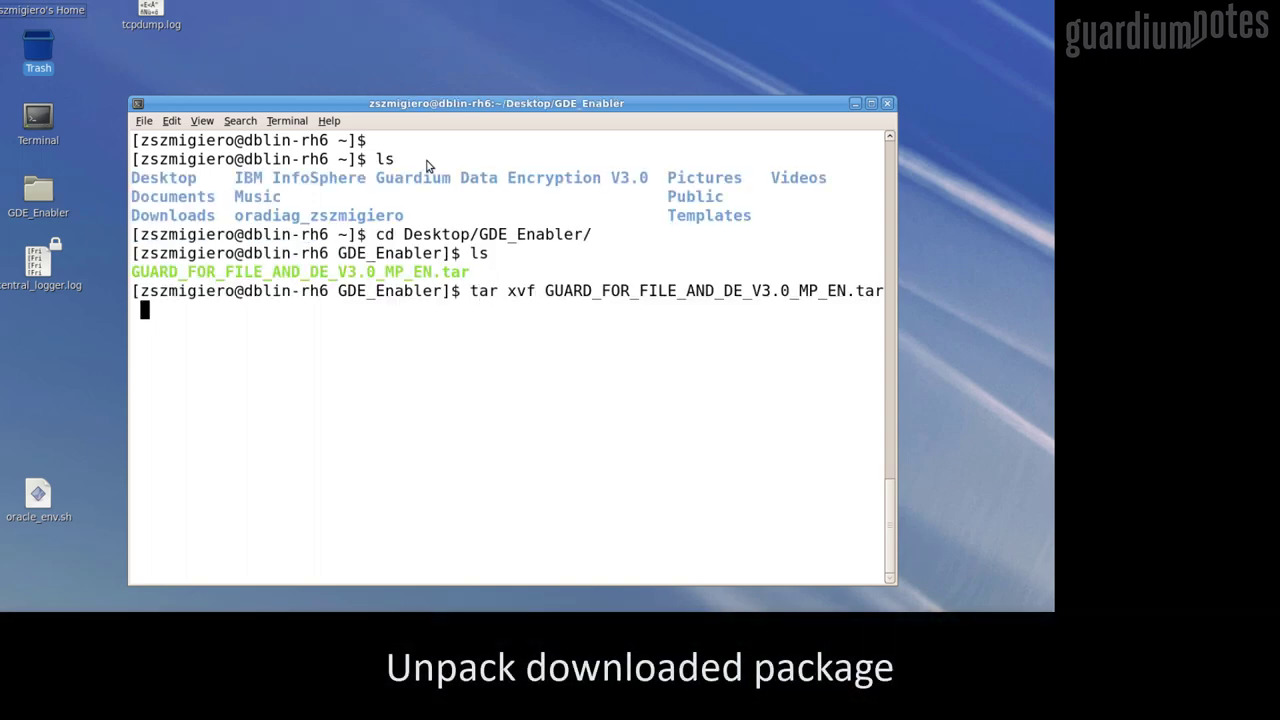
List the unpacked files in detail and run the GDE_3_0.bin installer
{"action": "type", "text": "ls -l"}
{"action": "key", "text": "Return"}
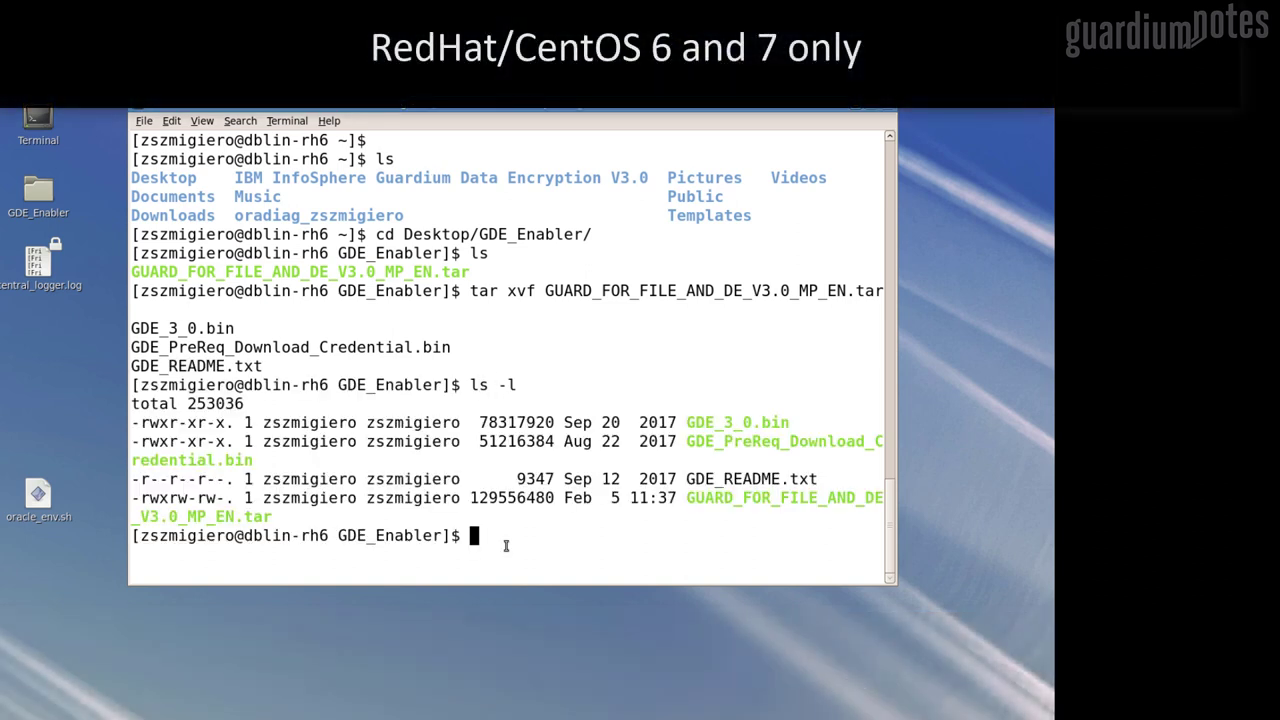
{"action": "type", "text": "./GDE_3_0.bin"}
{"action": "key", "text": "Return"}
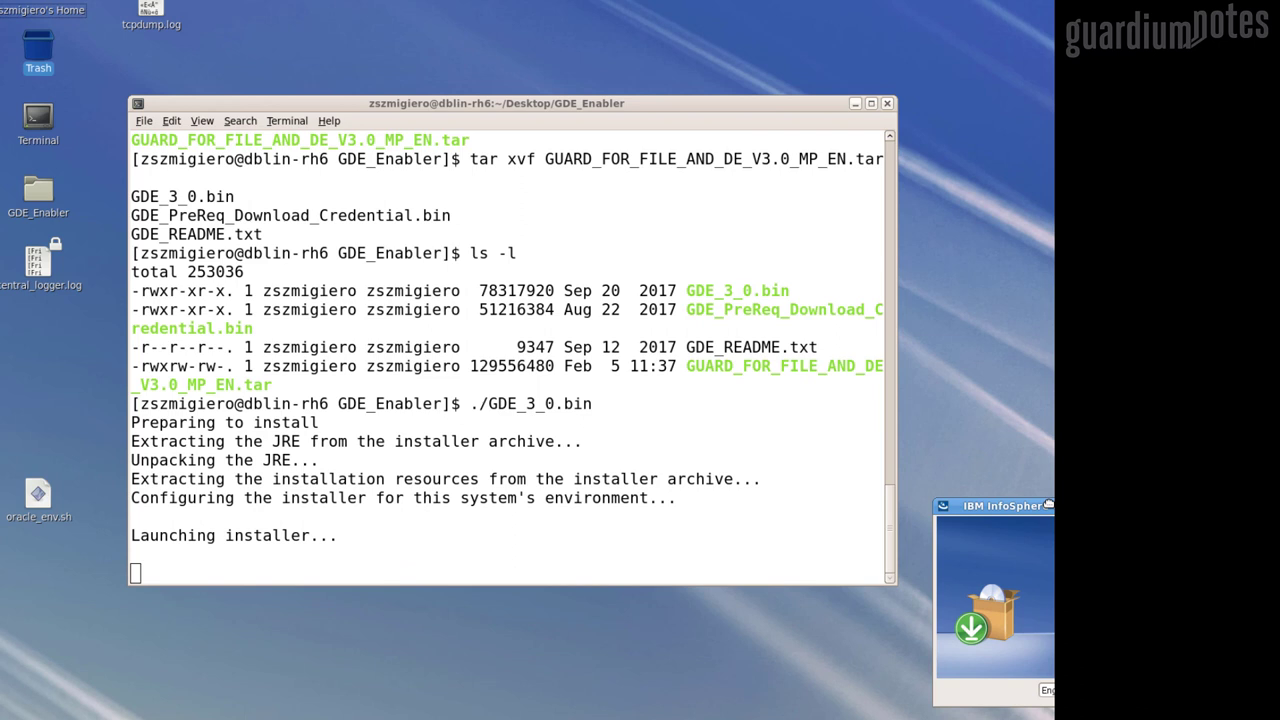
Start the GDE 3.0 installer with English as the installer language
{"action": "left_click_drag", "start_coordinate": [424, 420], "coordinate": [400, 201]}
{"action": "left_click", "coordinate": [477, 394]}
{"action": "left_click", "coordinate": [503, 427]}
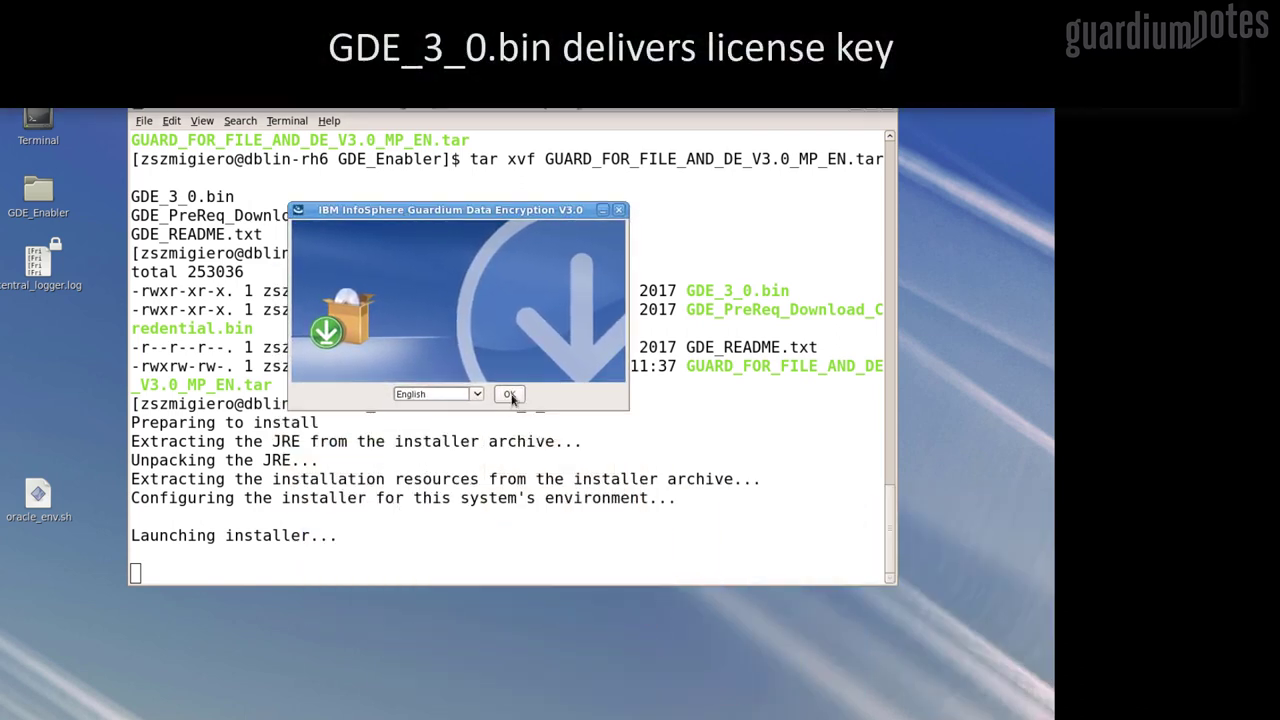
{"action": "left_click", "coordinate": [509, 395]}
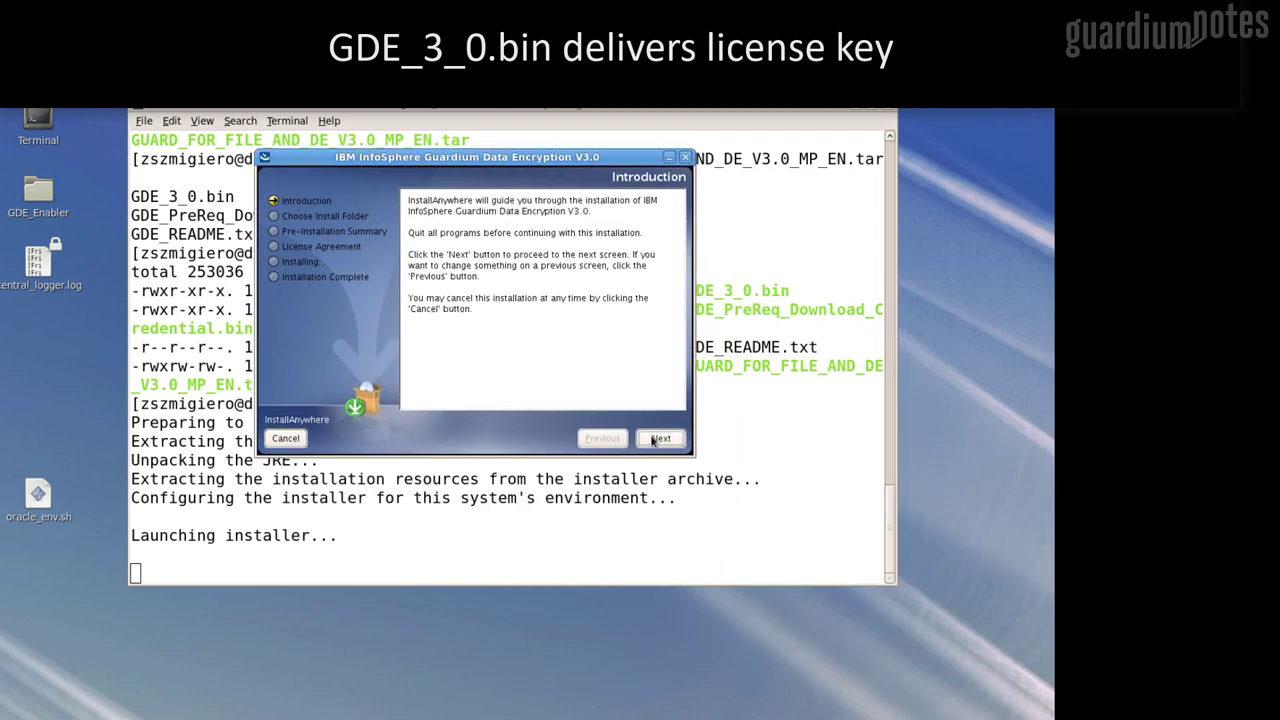
Install to the default folder, accepting the license and overwriting all existing files
{"action": "left_click", "coordinate": [658, 438]}
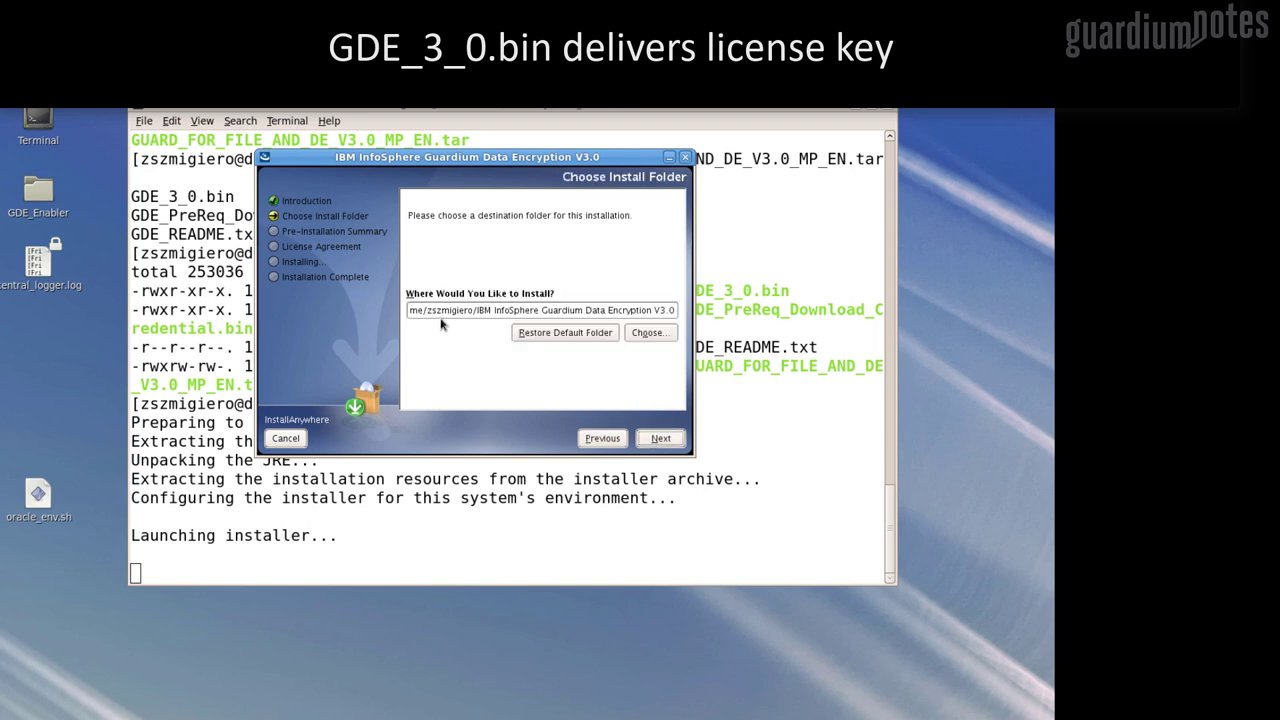
{"action": "left_click", "coordinate": [655, 440]}
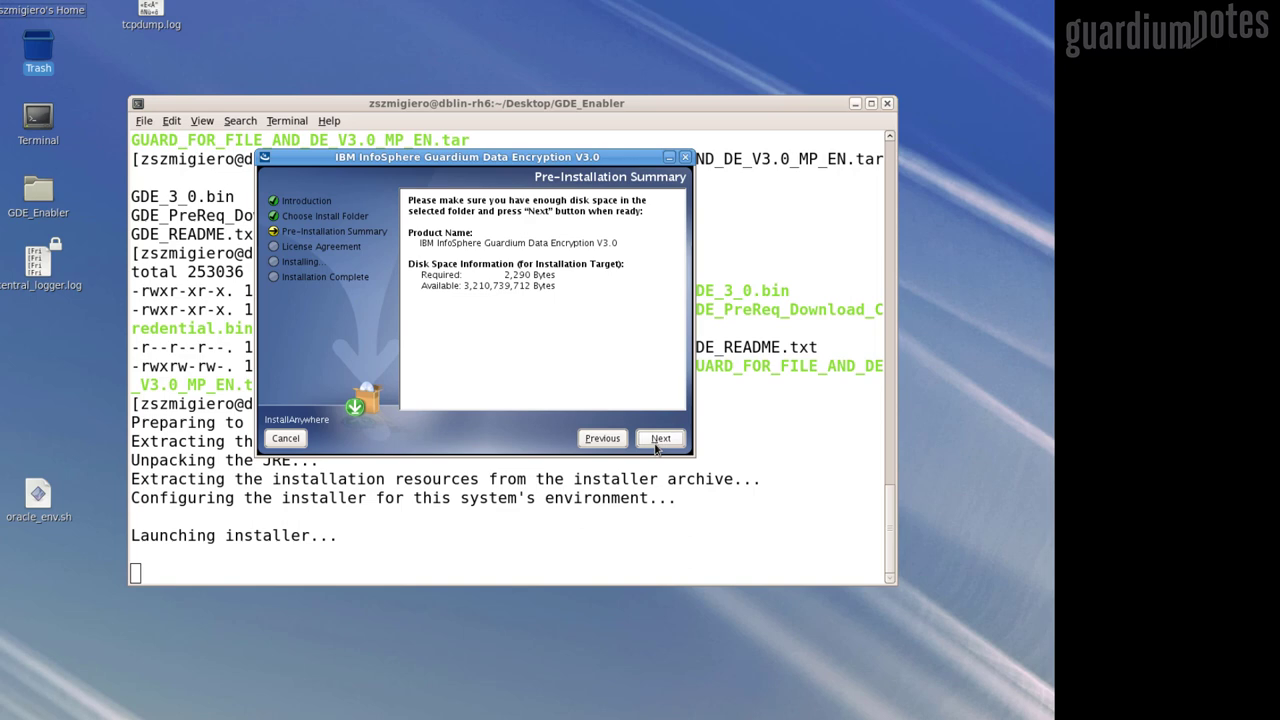
{"action": "left_click", "coordinate": [659, 440]}
{"action": "left_click", "coordinate": [421, 393]}
{"action": "left_click", "coordinate": [659, 440]}
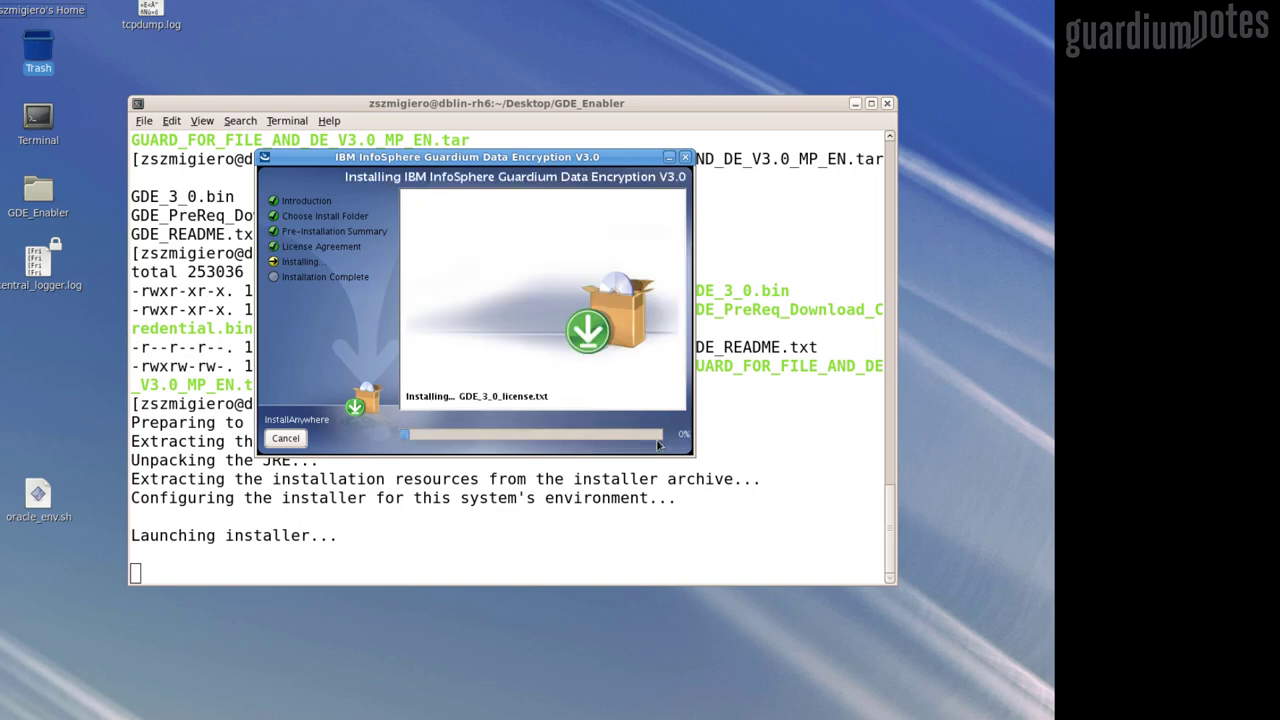
{"action": "left_click", "coordinate": [503, 350]}
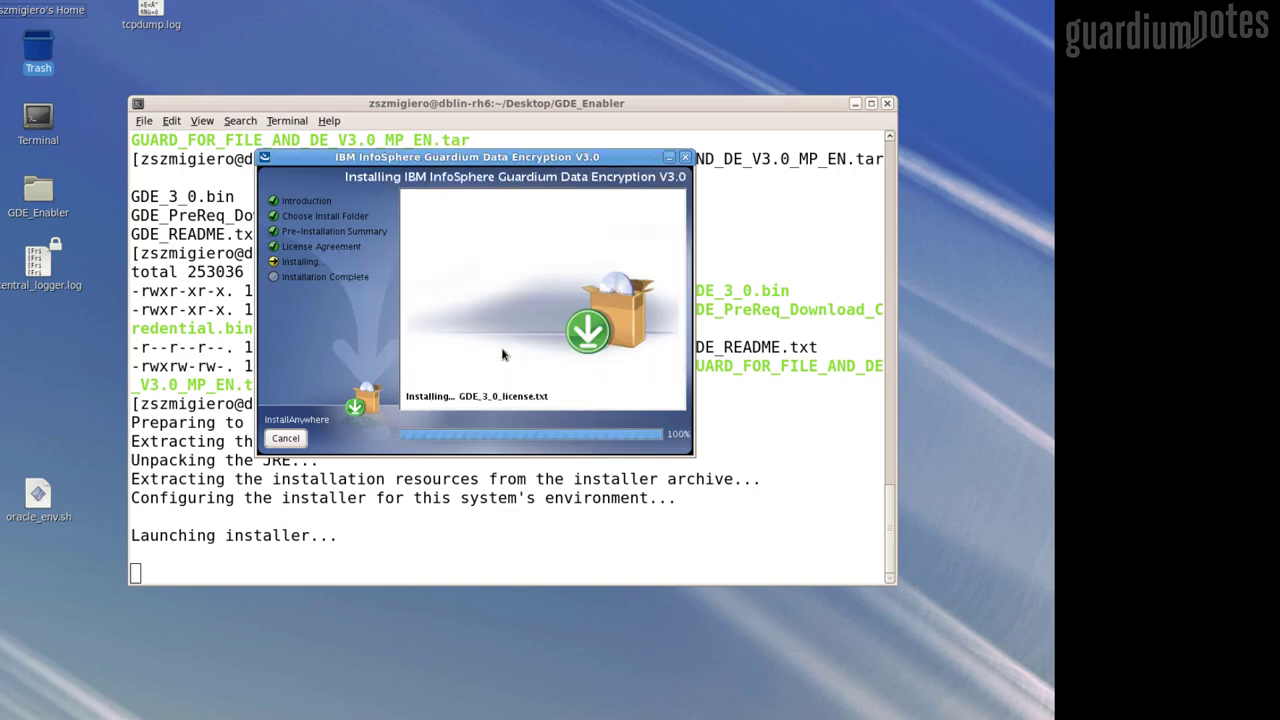
{"action": "left_click", "coordinate": [660, 438]}
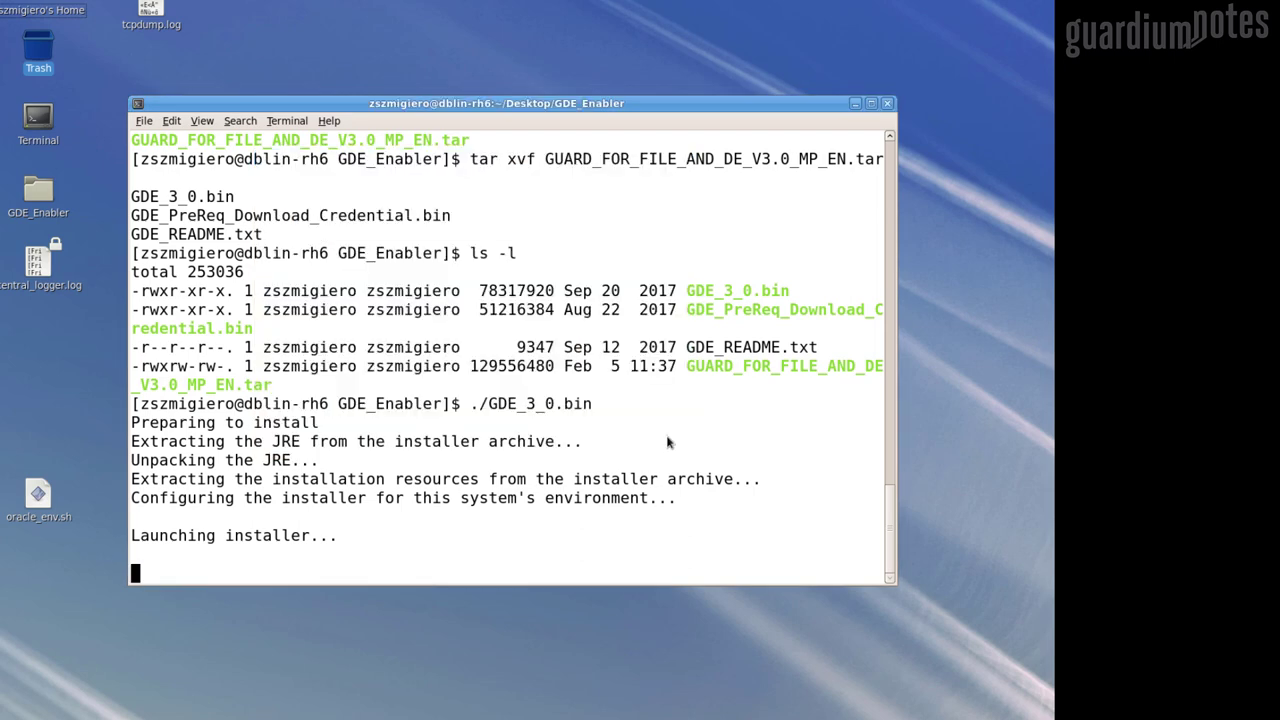
Change into the installed IBM InfoSphere Guardium Data Encryption V3.0 folder in the home directory
{"action": "key", "text": "Return"}
{"action": "type", "text": "cd /home/zszmigiero/"}
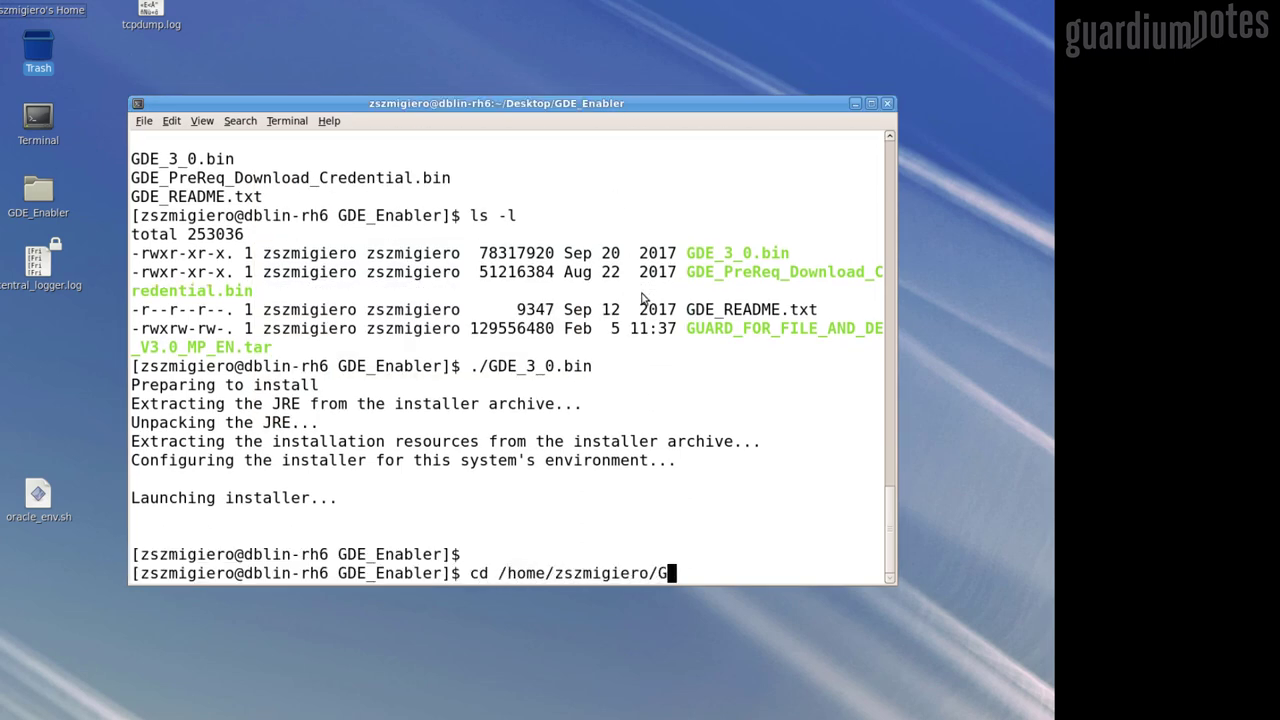
{"action": "key", "text": "Tab"}
{"action": "key", "text": "Tab"}
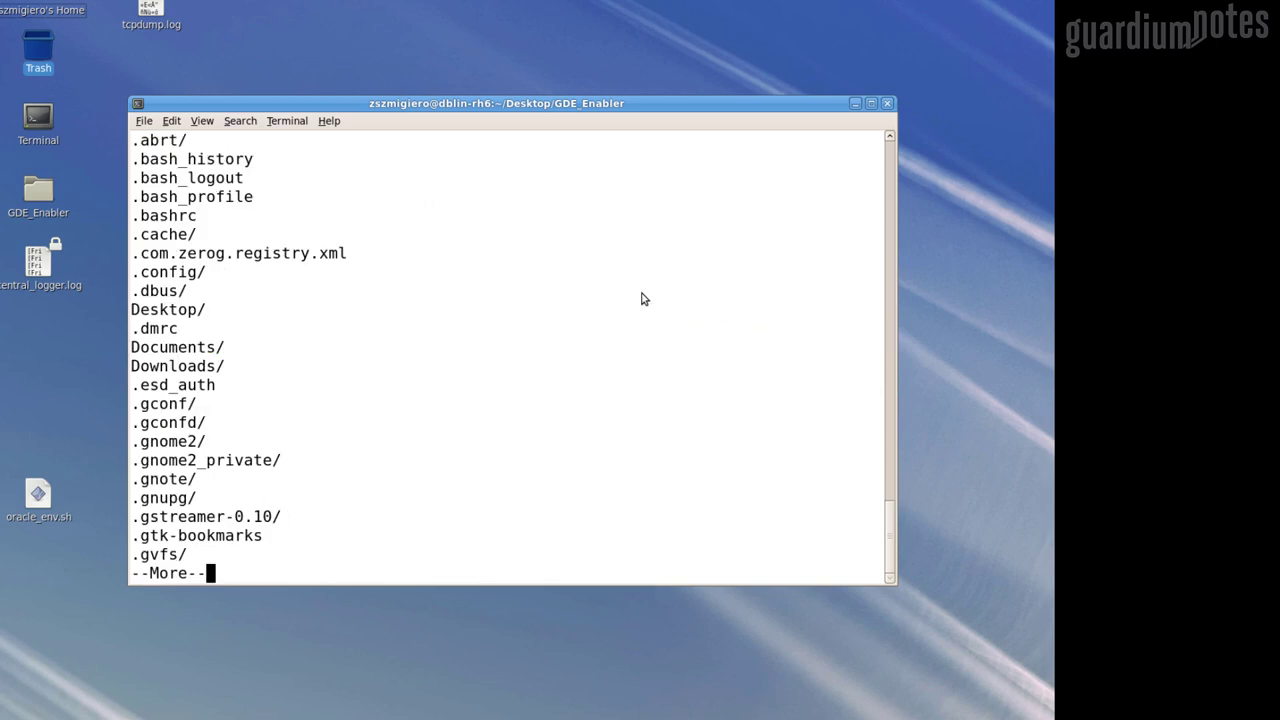
{"action": "key", "text": "space"}
{"action": "type", "text": "qI"}
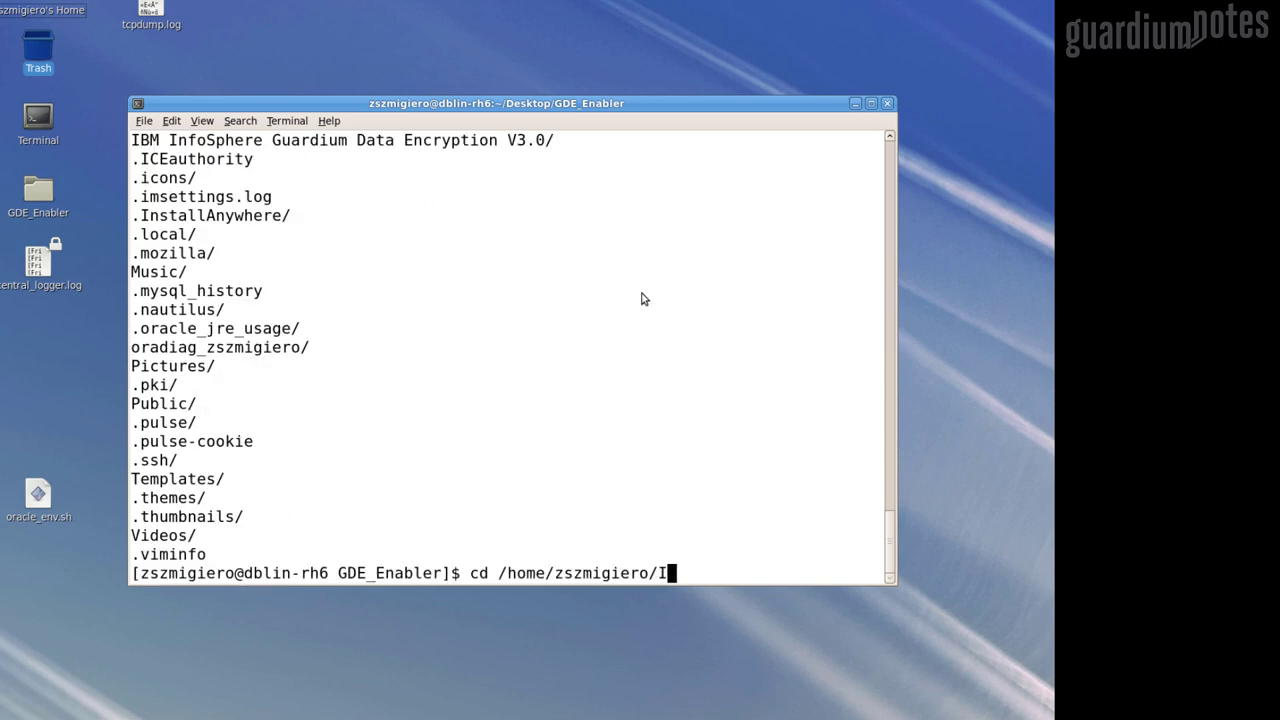
{"action": "key", "text": "Tab"}
{"action": "key", "text": "Return"}
List the product folder in detail and print the GDE 3.0 license file
{"action": "type", "text": "ls -l"}
{"action": "key", "text": "Return"}
{"action": "type", "text": "cat"}
{"action": "key", "text": "Tab"}
{"action": "key", "text": "Return"}
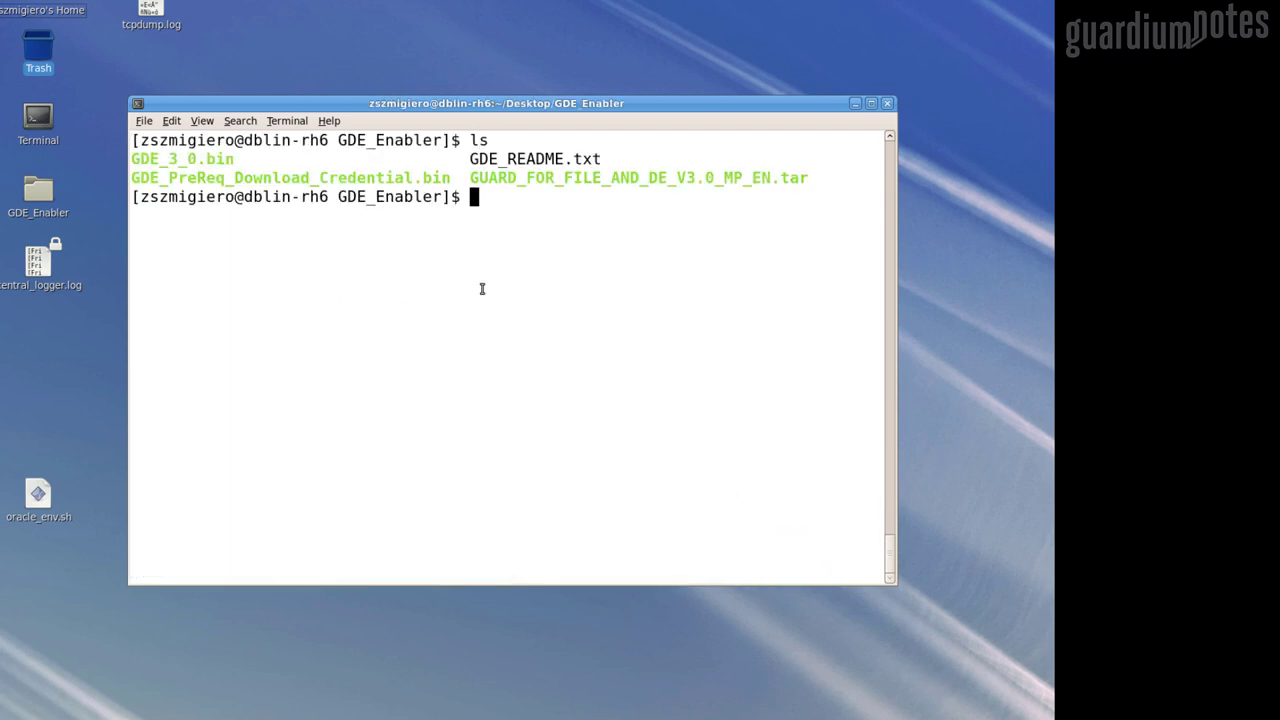
Run GDE_PreReq_Download_Credential.bin and enter the user's name, company Guardium Notes and e-mail
{"action": "type", "text": "./GDE_P"}
{"action": "key", "text": "Tab"}
{"action": "key", "text": "Return"}
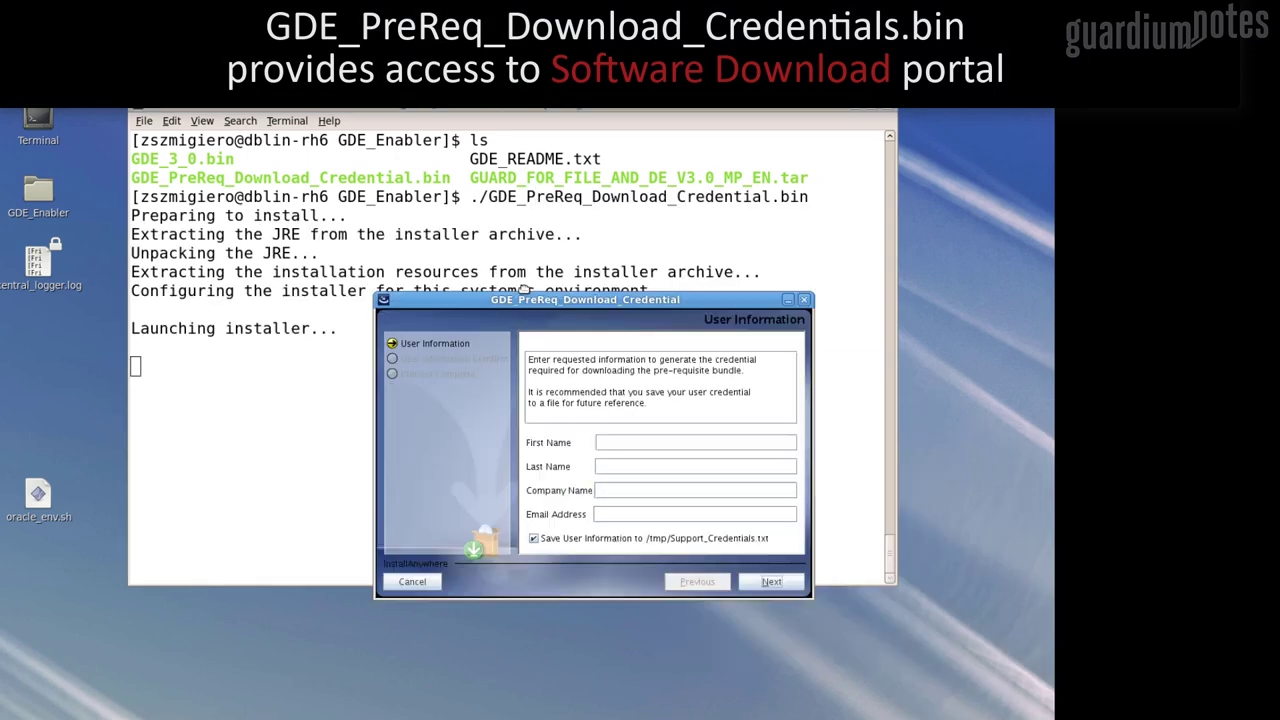
{"action": "type", "text": "Z"}
{"action": "type", "text": "Szmigiero"}
{"action": "key", "text": "Tab"}
{"action": "type", "text": "Guardium Notes"}
{"action": "key", "text": "Tab"}
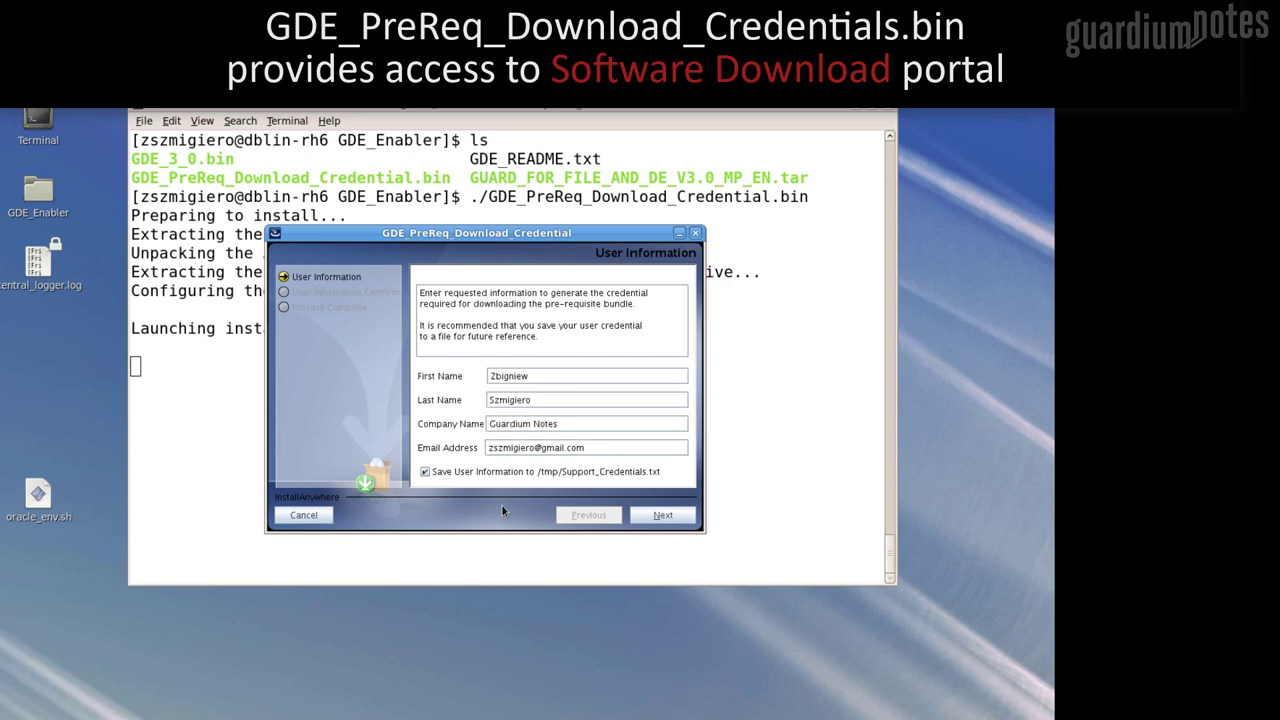
Generate the credential and print /tmp/Support_Credentials.txt in the terminal
{"action": "left_click", "coordinate": [664, 512]}
{"action": "left_click", "coordinate": [663, 515]}
{"action": "left_click", "coordinate": [665, 516]}
{"action": "type", "text": "cd /tmp"}
{"action": "key", "text": "Return"}
{"action": "type", "text": "ls"}
{"action": "key", "text": "Return"}
{"action": "type", "text": "cat Support_Credentials.txt"}
{"action": "key", "text": "Return"}
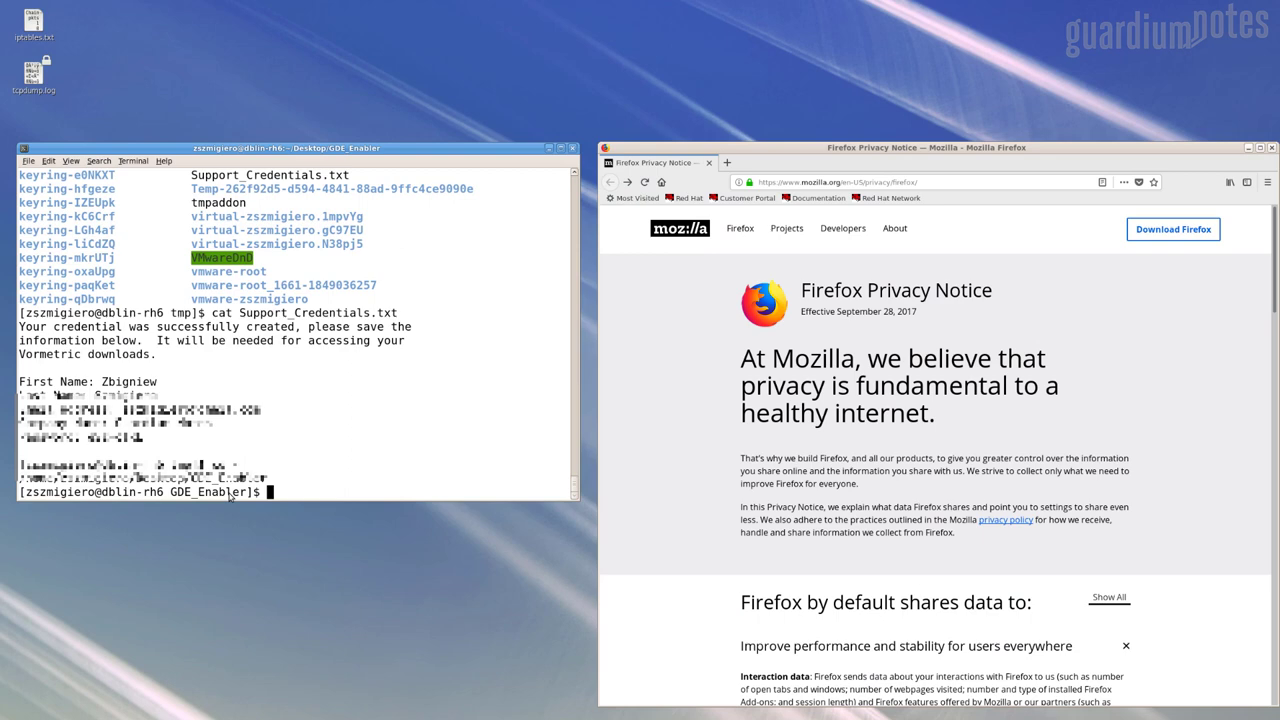
Print GDE_README.txt and scroll to its OVA download instructions
{"action": "type", "text": "ls"}
{"action": "key", "text": "Return"}
{"action": "type", "text": "cat GDE_RE"}
{"action": "key", "text": "Tab"}
{"action": "key", "text": "Return"}
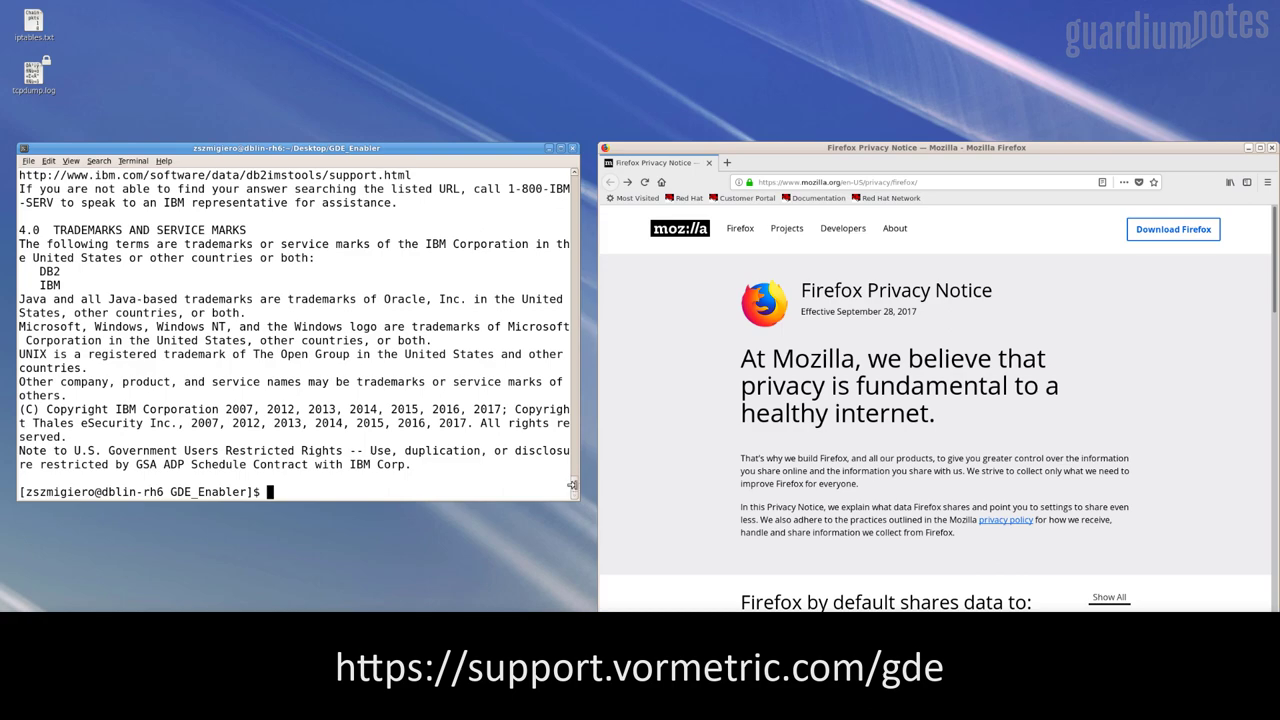
{"action": "scroll", "coordinate": [572, 485], "scroll_direction": "up", "scroll_amount": 20}
{"action": "scroll", "coordinate": [400, 330], "scroll_direction": "down", "scroll_amount": 10}
{"action": "scroll", "coordinate": [310, 220], "scroll_direction": "up", "scroll_amount": 15}
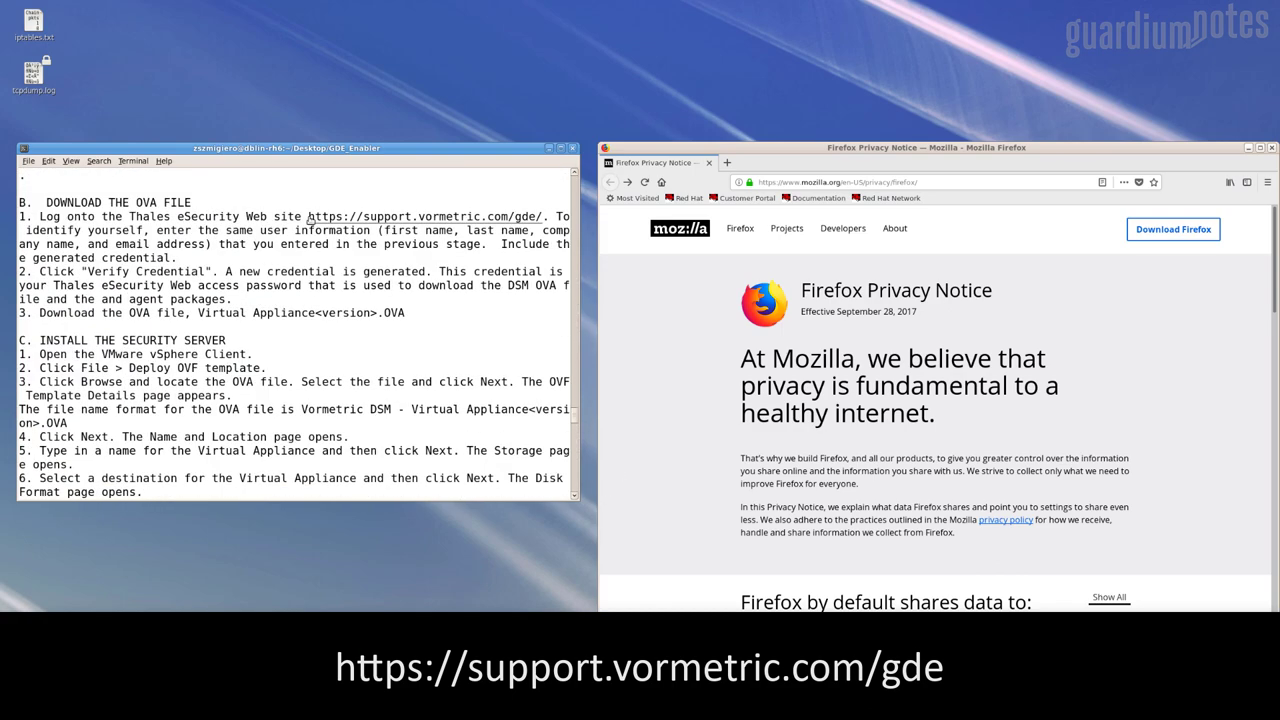
{"action": "left_click", "coordinate": [827, 183]}
{"action": "type", "text": "https://support.vormetric.com/gde/"}
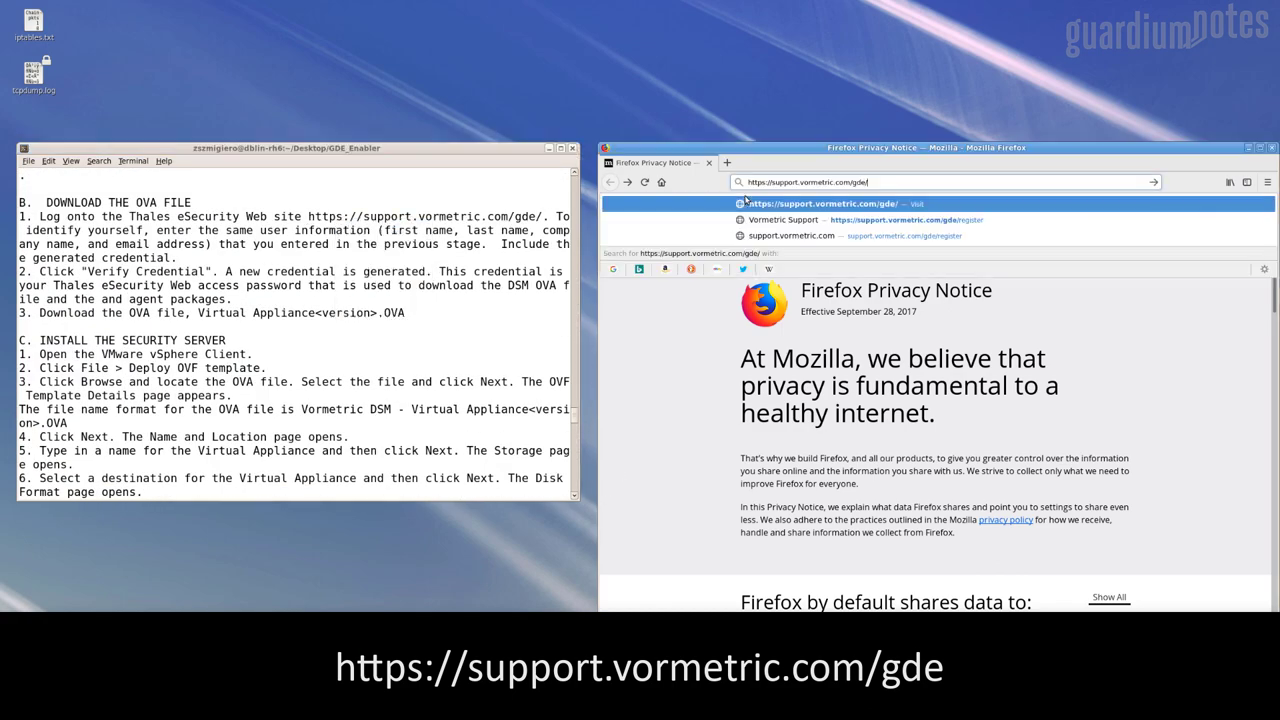
{"action": "key", "text": "Return"}
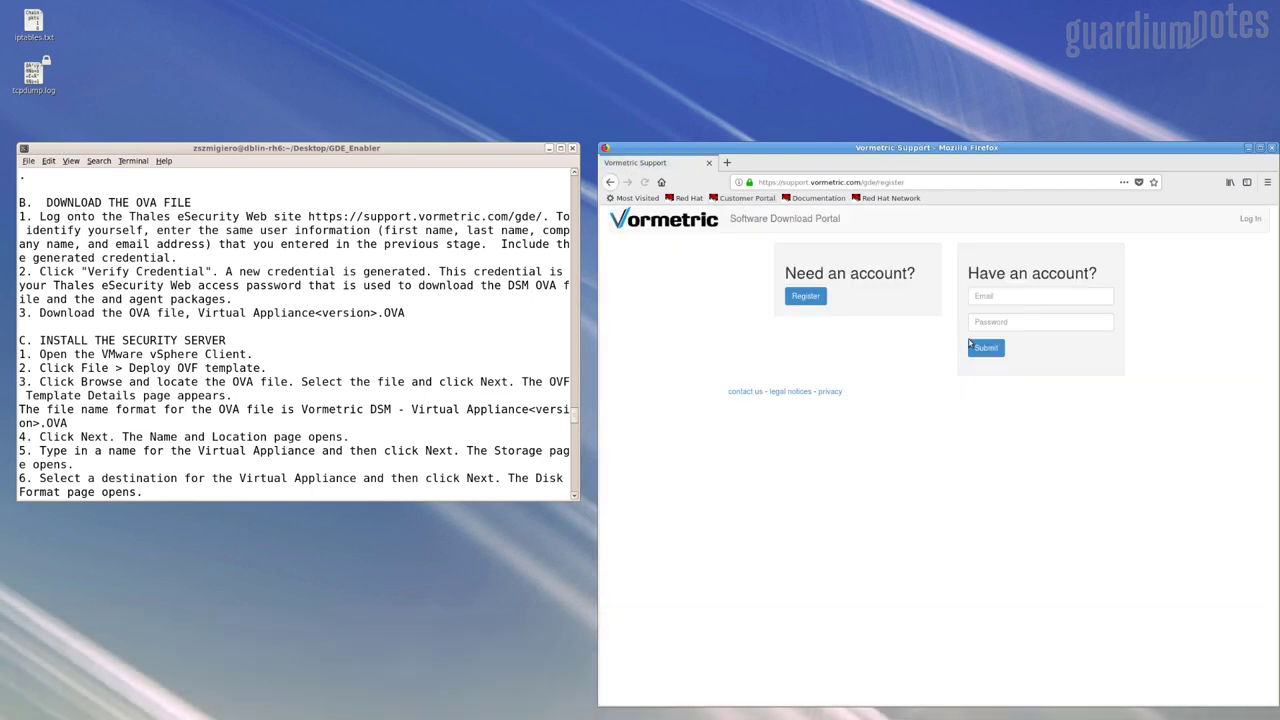
Open the Register wizard and print Support_Credentials.txt in /tmp for reference
{"action": "left_click", "coordinate": [806, 296]}
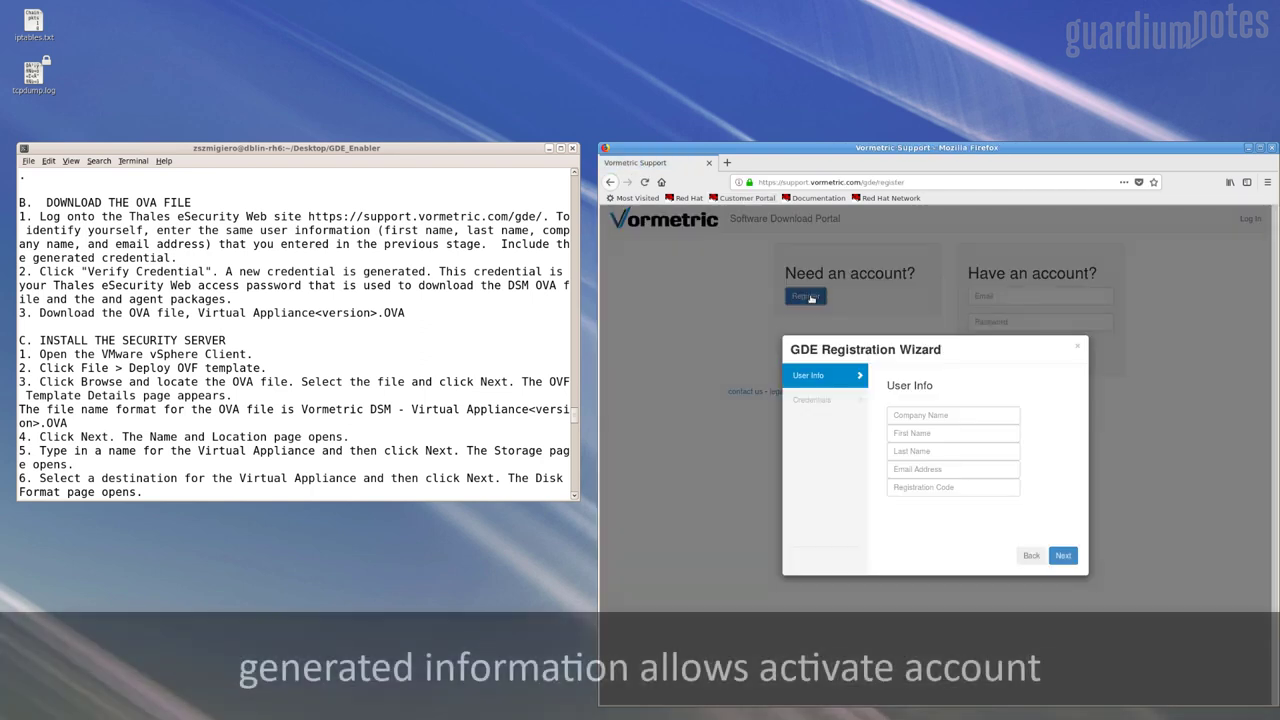
{"action": "left_click", "coordinate": [200, 492]}
{"action": "type", "text": "cd -"}
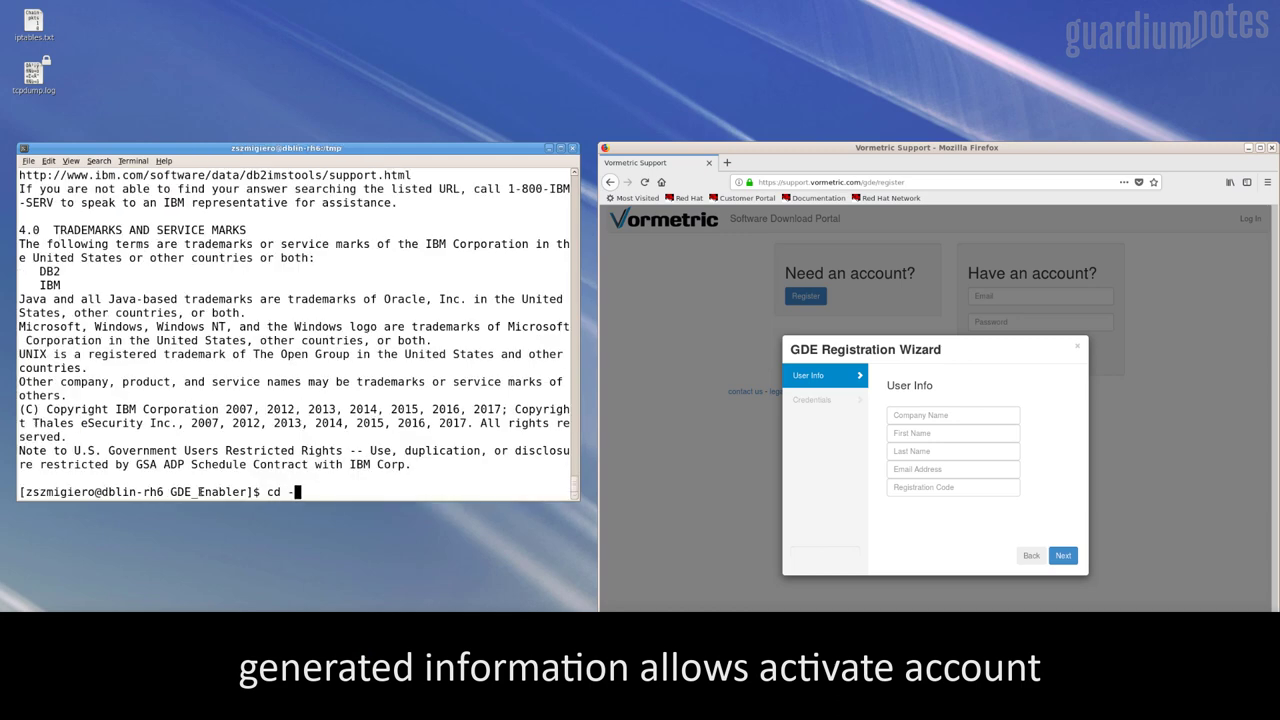
{"action": "key", "text": "Return"}
{"action": "type", "text": "cat Support_Credentials.txt"}
{"action": "key", "text": "Return"}
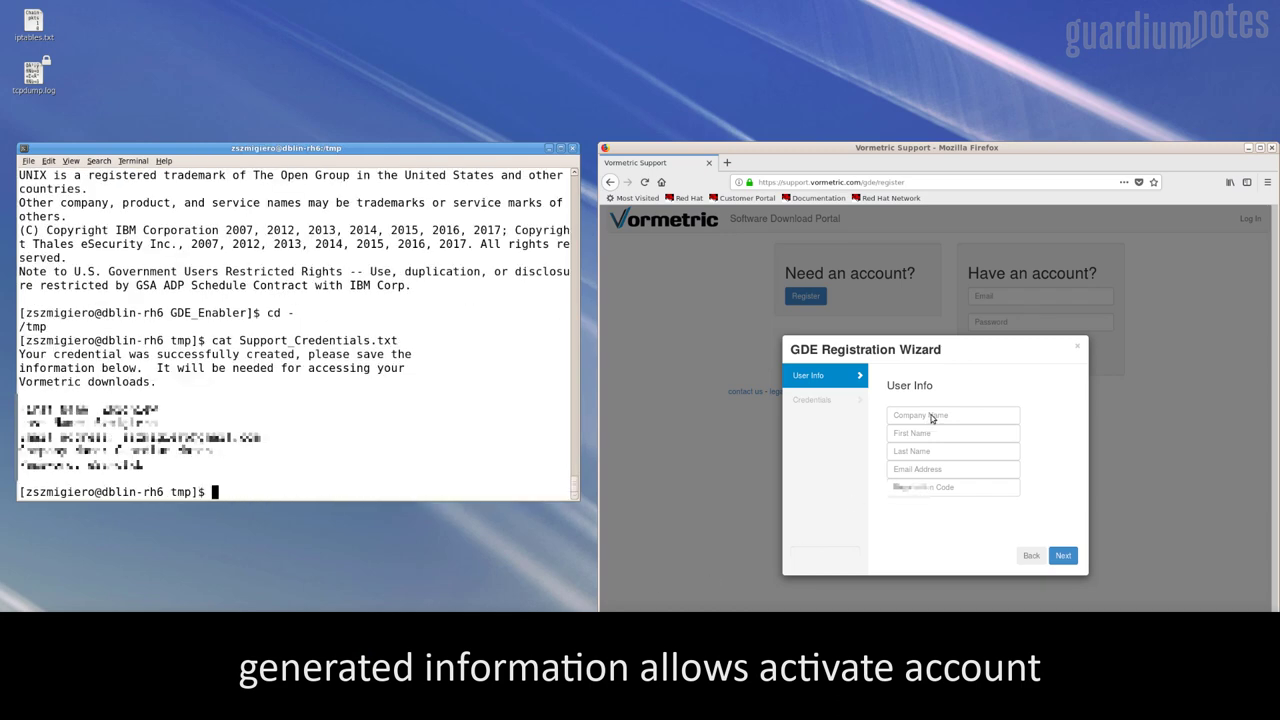
Fill in company Guardium Notes, the user's names, e-mail and registration code, then continue
{"action": "left_click", "coordinate": [931, 418]}
{"action": "type", "text": "Guardium Notes"}
{"action": "key", "text": "Tab"}
{"action": "type", "text": "Zbigniew"}
{"action": "key", "text": "Tab"}
{"action": "type", "text": "Szmigiero"}
{"action": "key", "text": "Tab"}
{"action": "type", "text": "z"}
{"action": "key", "text": "Down"}
{"action": "key", "text": "Tab"}
{"action": "type", "text": "a"}
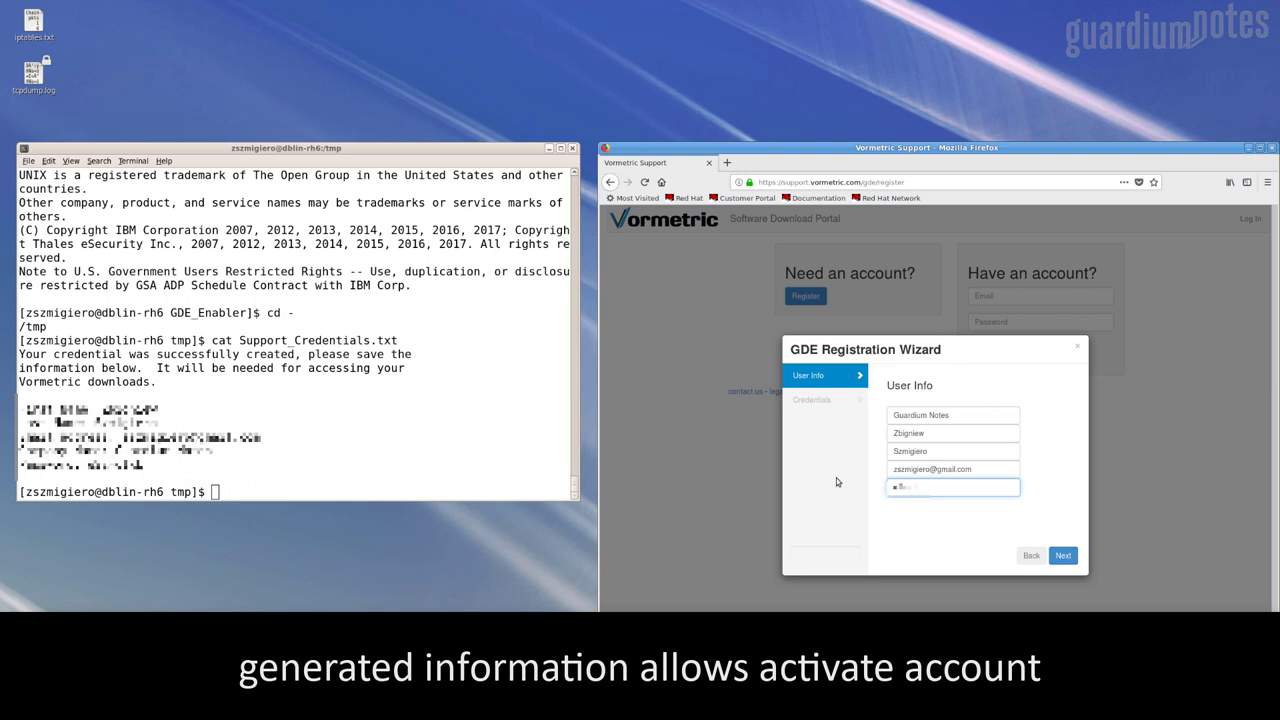
{"action": "left_click", "coordinate": [1063, 555]}
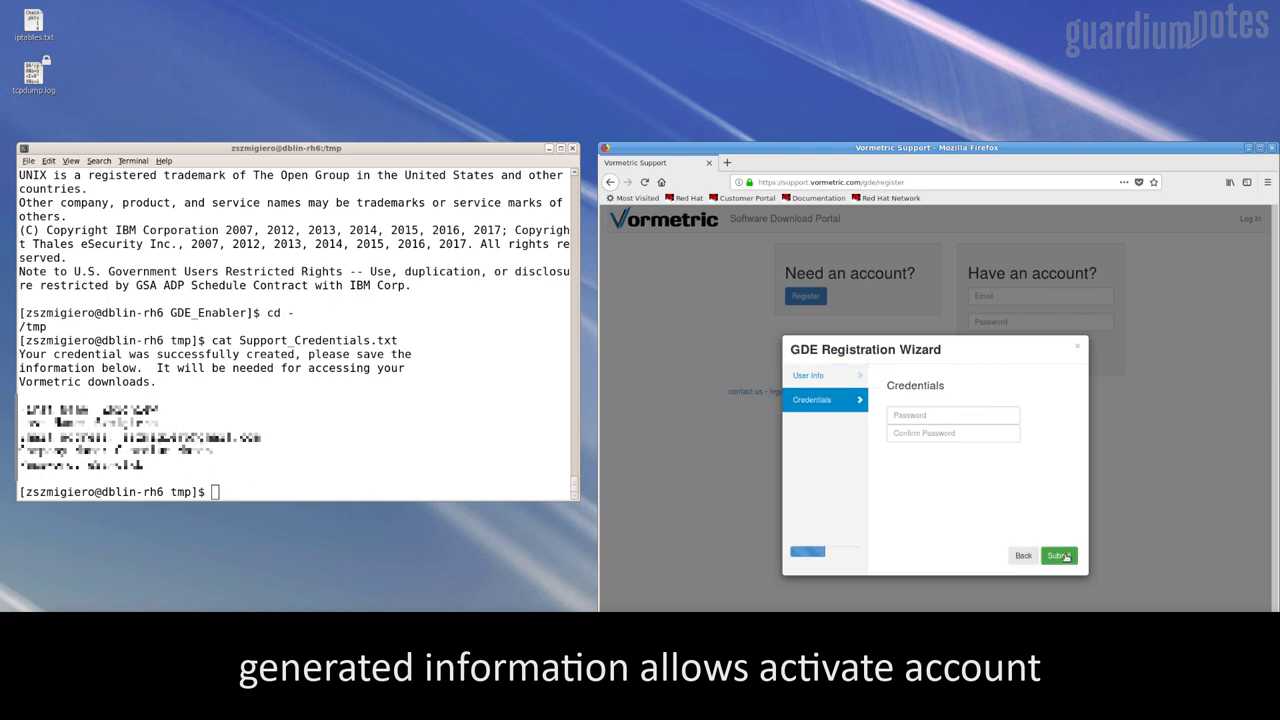
Set and confirm the account password, submit, and enter the GDE Downloads page
{"action": "left_click", "coordinate": [904, 416]}
{"action": "type", "text": "••••••••"}
{"action": "key", "text": "Tab"}
{"action": "type", "text": "••••••••••"}
{"action": "key", "text": "Return"}
{"action": "left_click", "coordinate": [900, 408]}
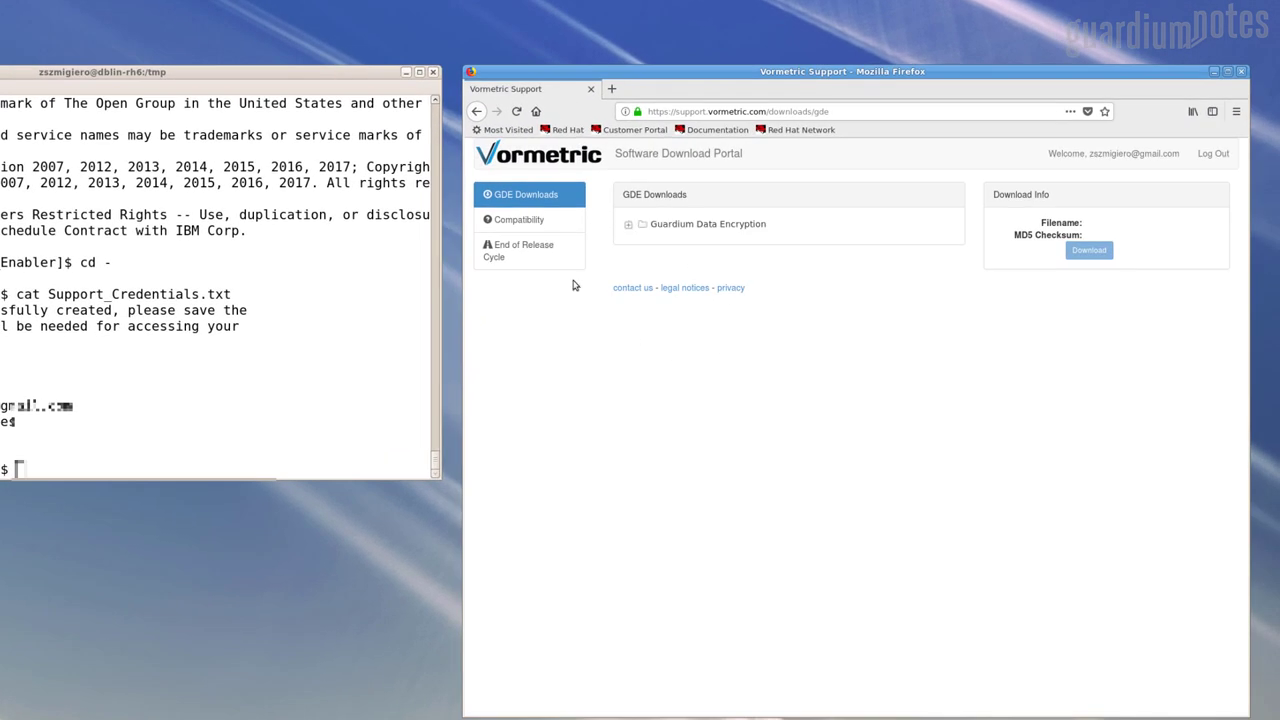
Expand 3.0.0.1-2 (V6.1) Data Security Manager and check the .ova, .iso and .qcow2 checksums
{"action": "left_click", "coordinate": [628, 224]}
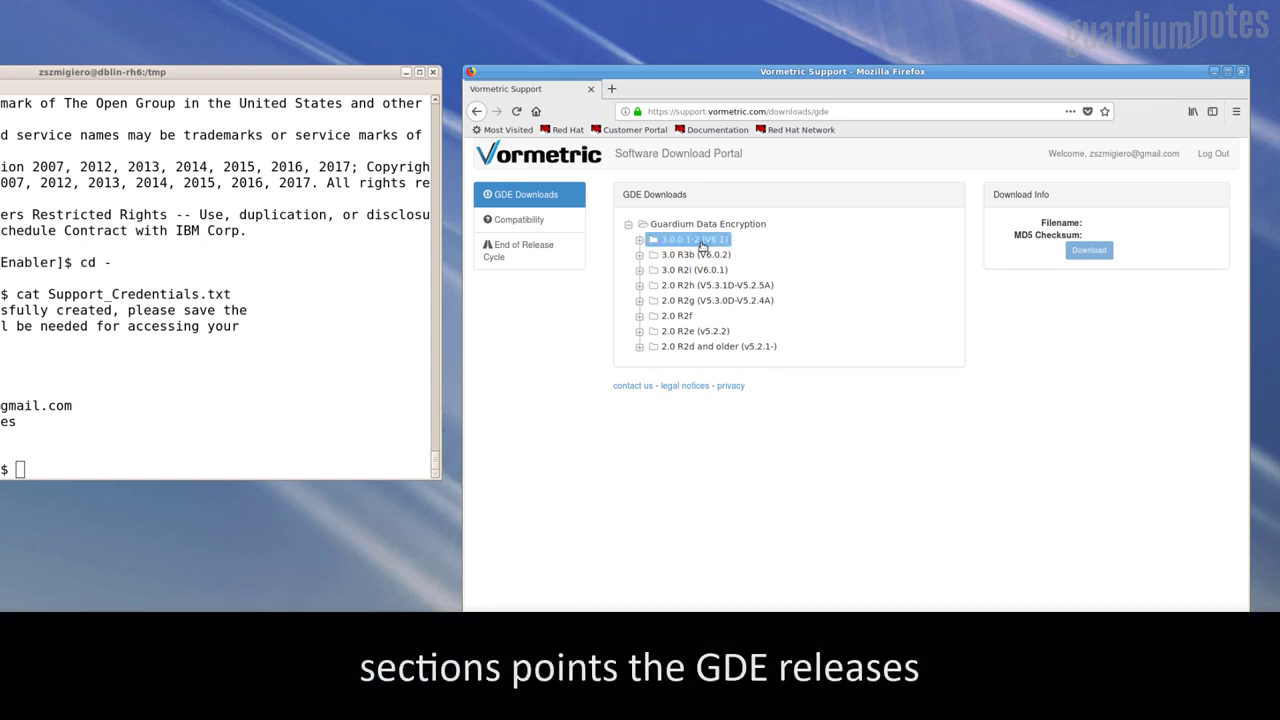
{"action": "left_click", "coordinate": [640, 240]}
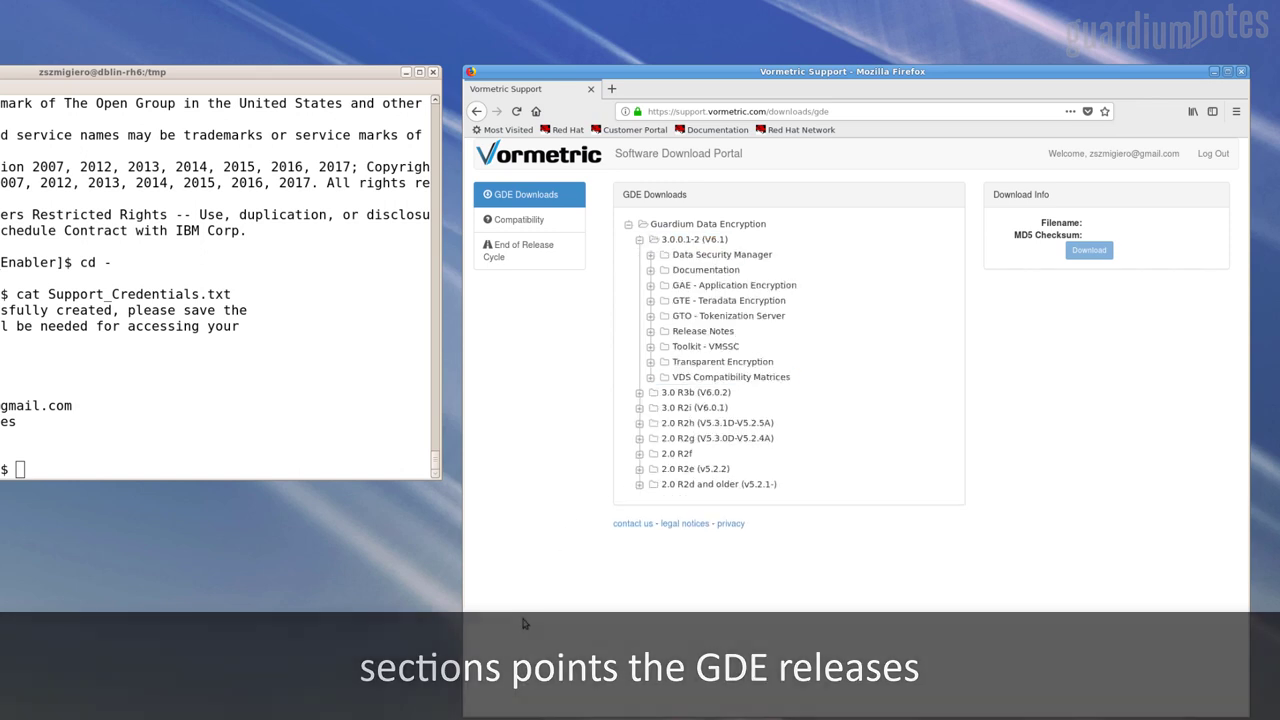
{"action": "left_click", "coordinate": [650, 255]}
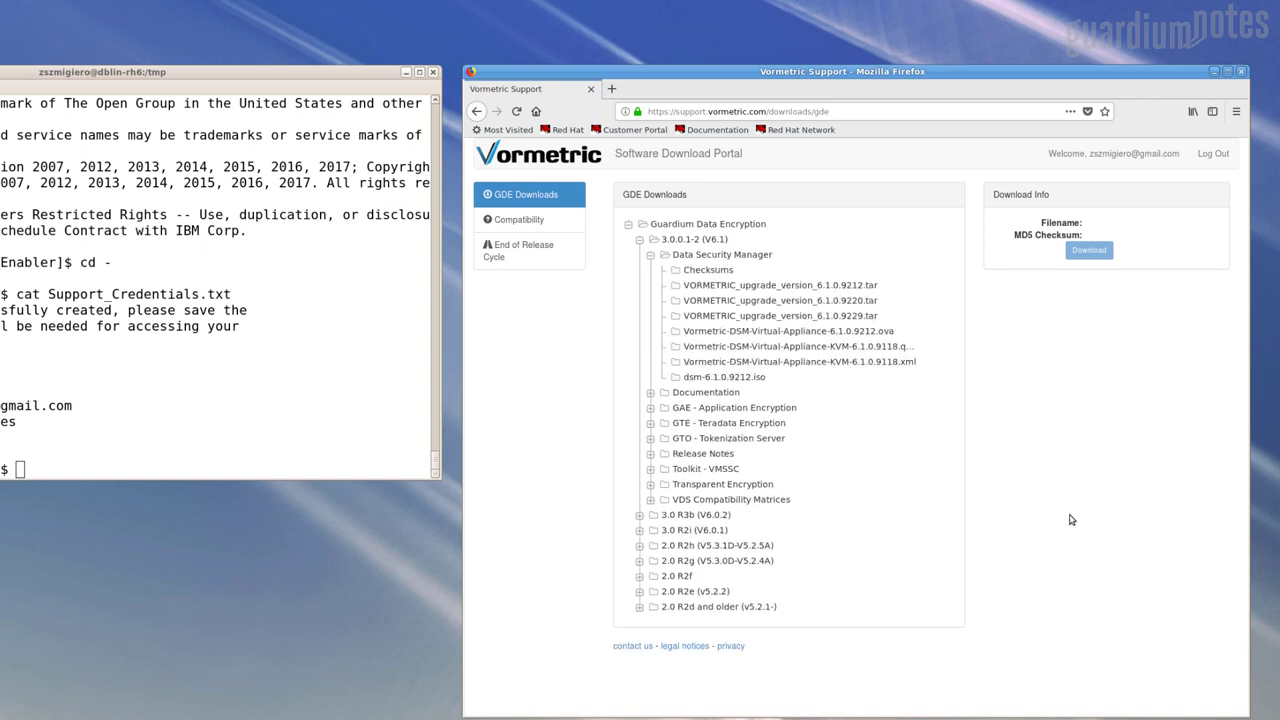
{"action": "left_click", "coordinate": [826, 338]}
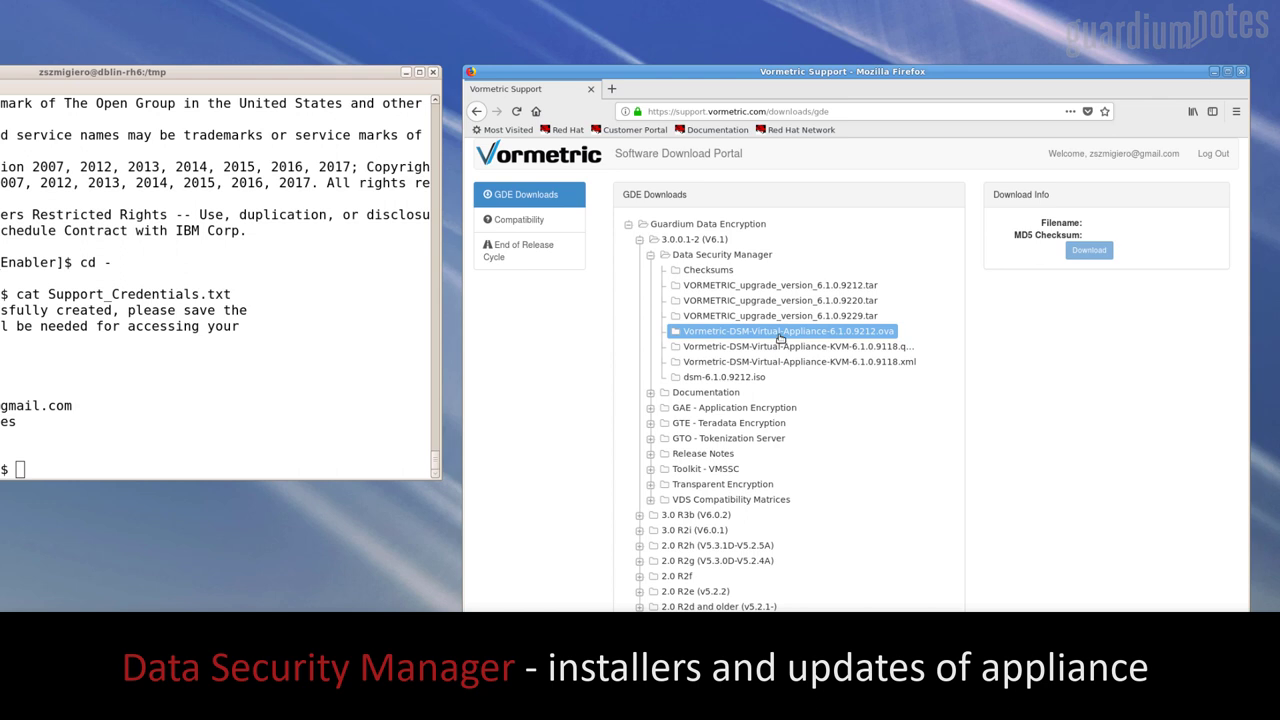
{"action": "left_click", "coordinate": [780, 338]}
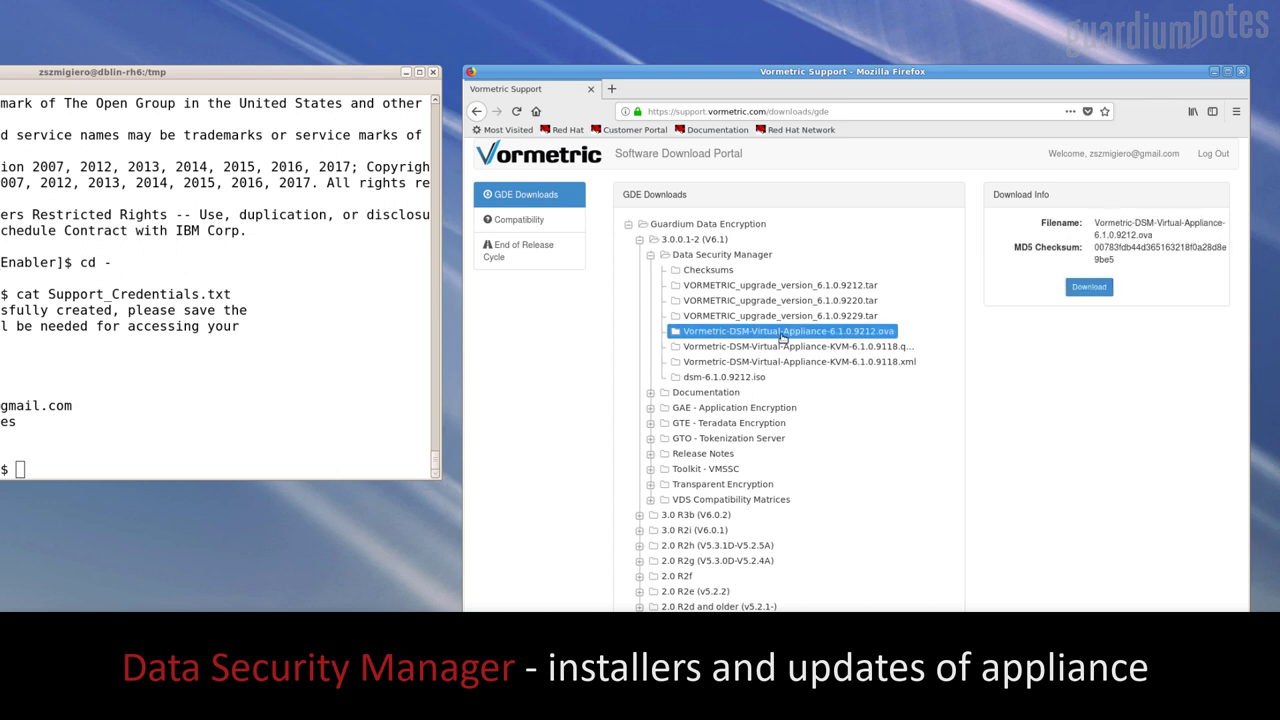
{"action": "left_click", "coordinate": [727, 380]}
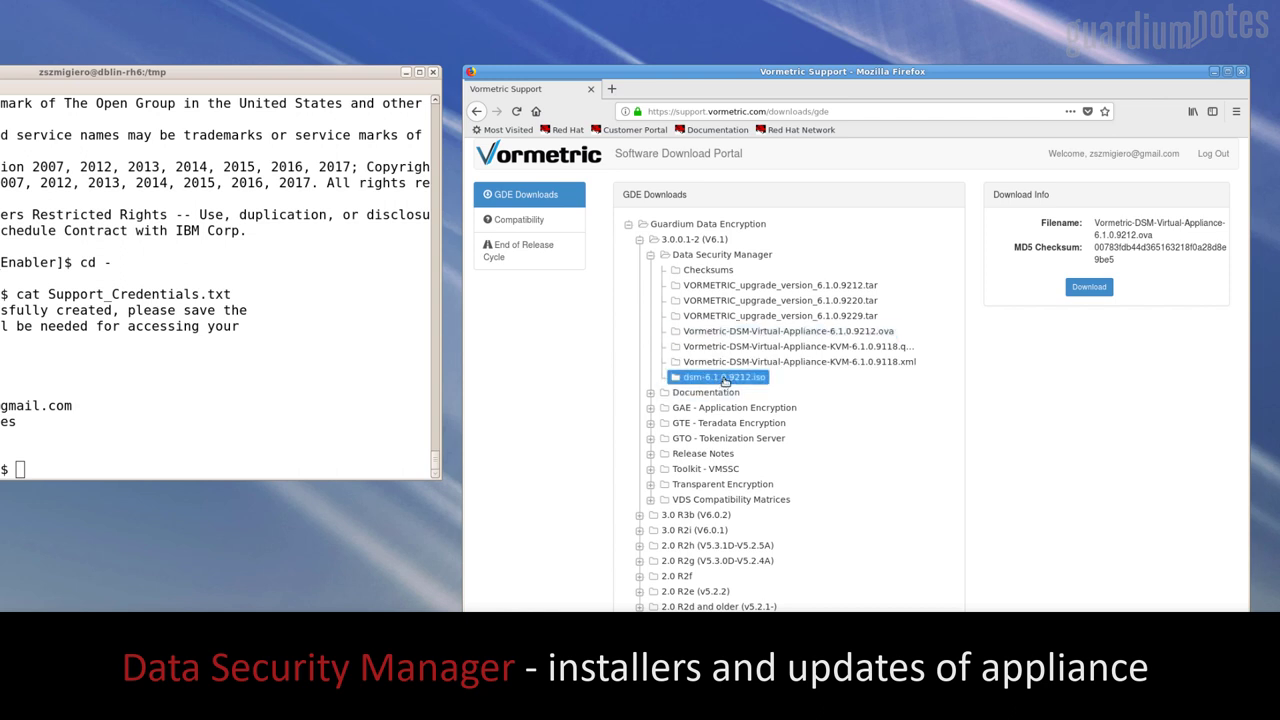
{"action": "left_click", "coordinate": [752, 347]}
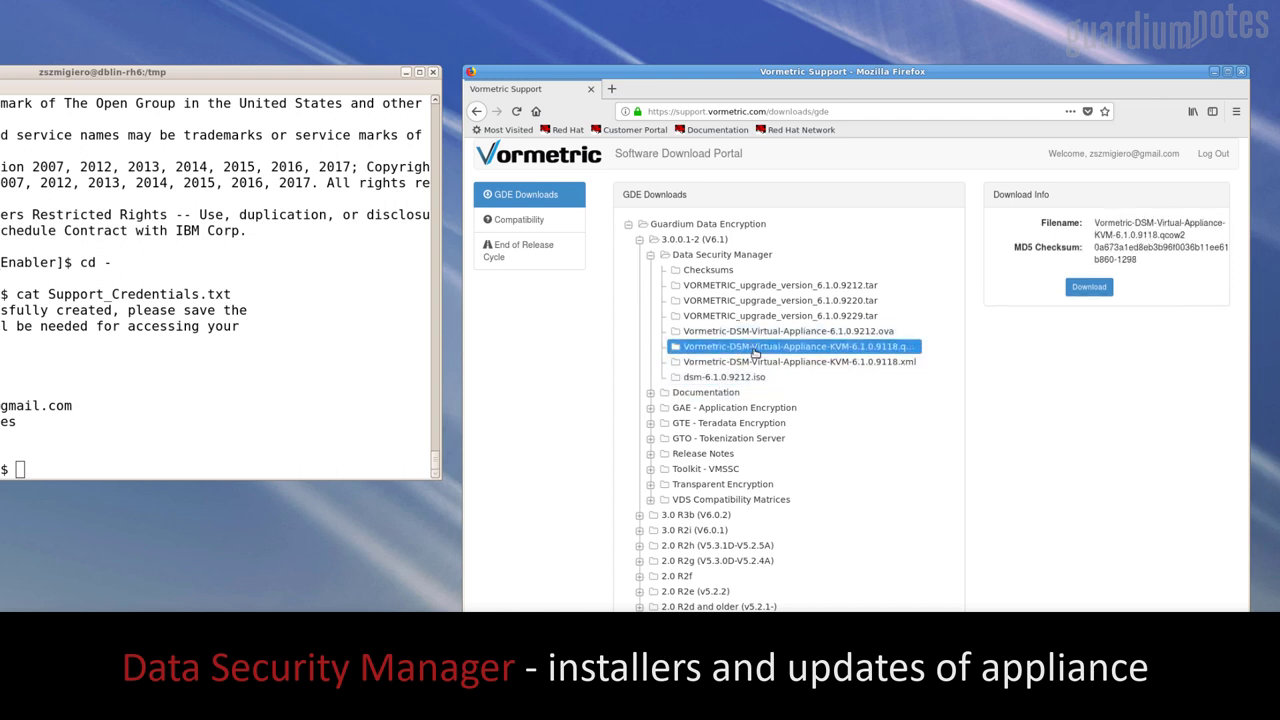
{"action": "left_click", "coordinate": [756, 333]}
Download the DSM 6.1.0.9212 .ova appliance and the 6.1.0.9229 upgrade package
{"action": "left_click", "coordinate": [1089, 287]}
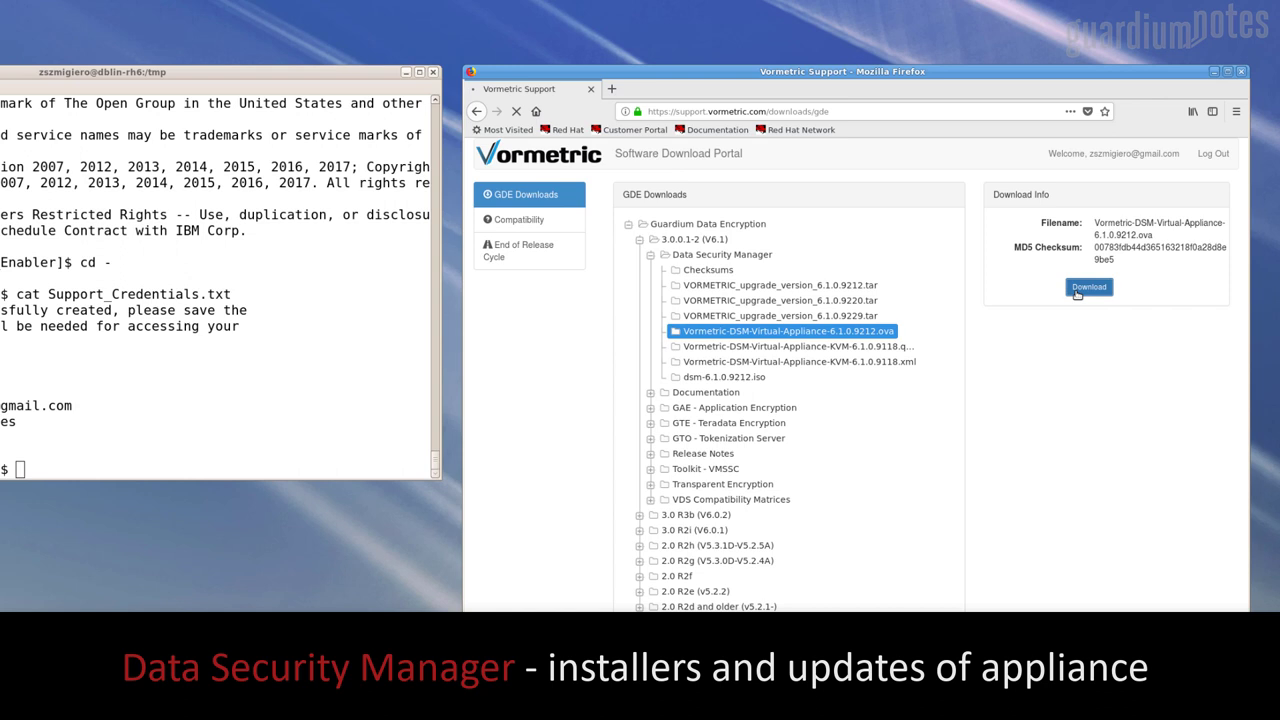
{"action": "left_click", "coordinate": [966, 466]}
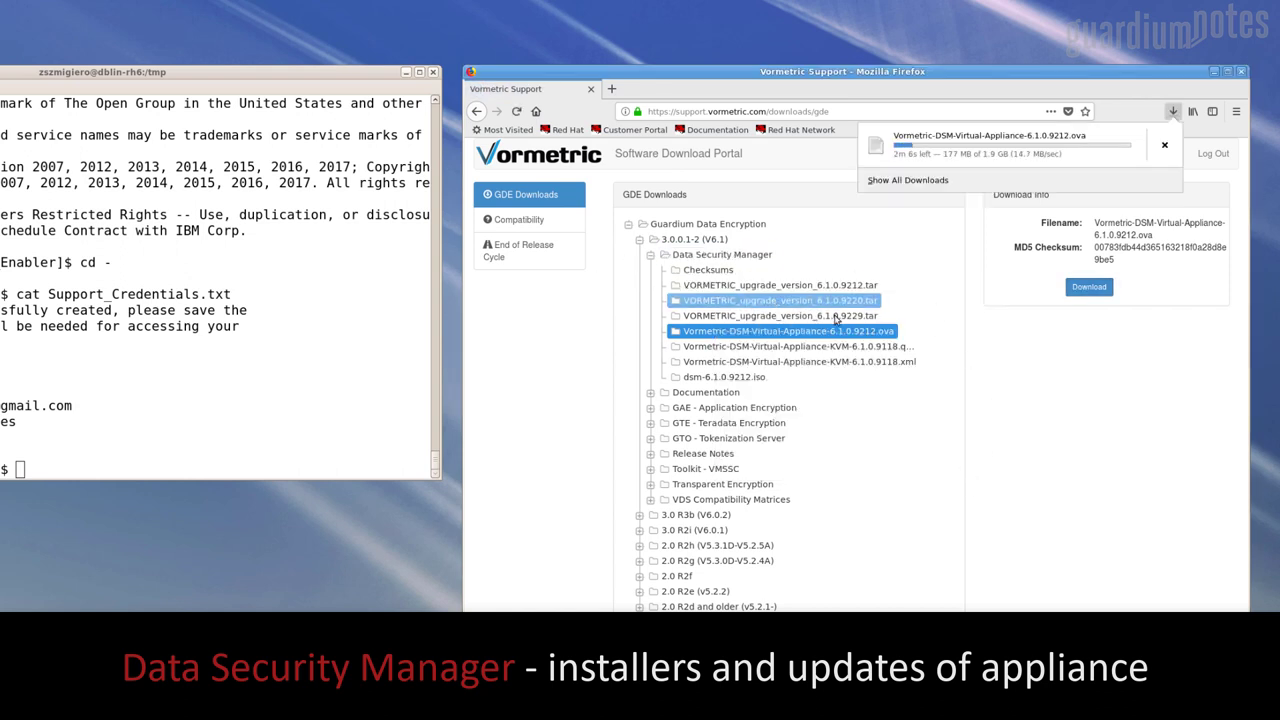
{"action": "left_click", "coordinate": [800, 316]}
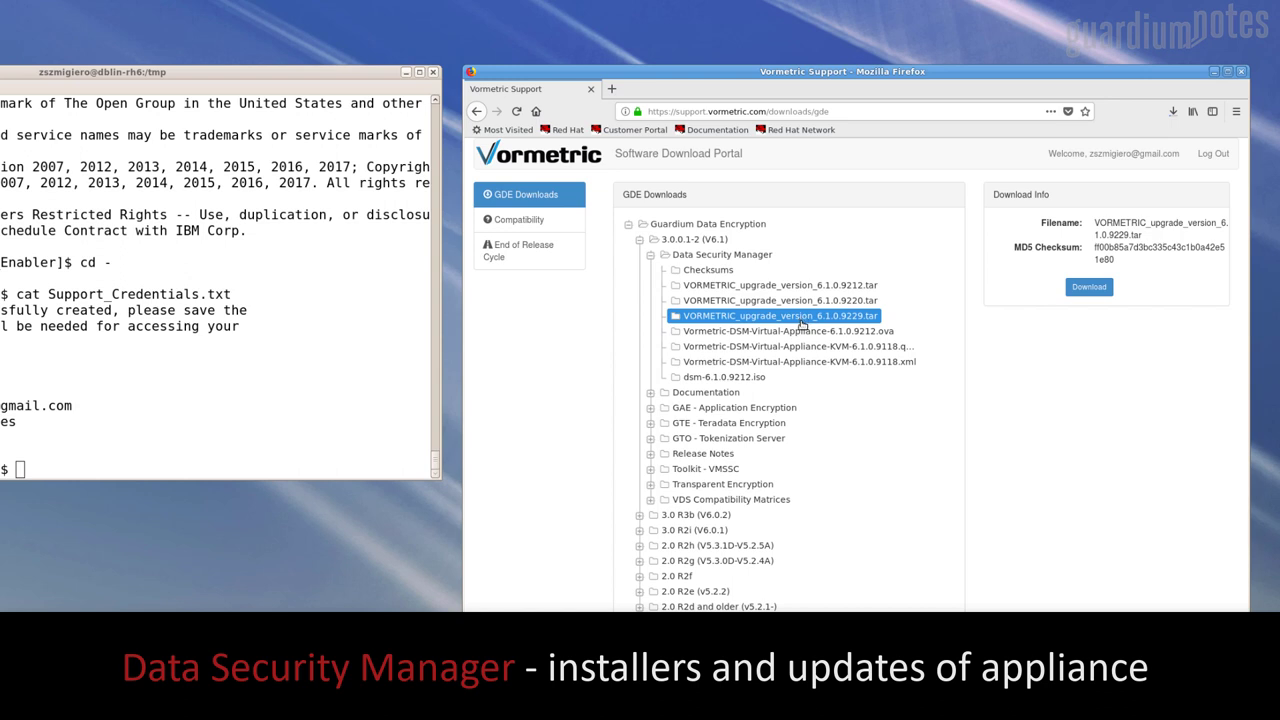
{"action": "left_click", "coordinate": [1085, 289]}
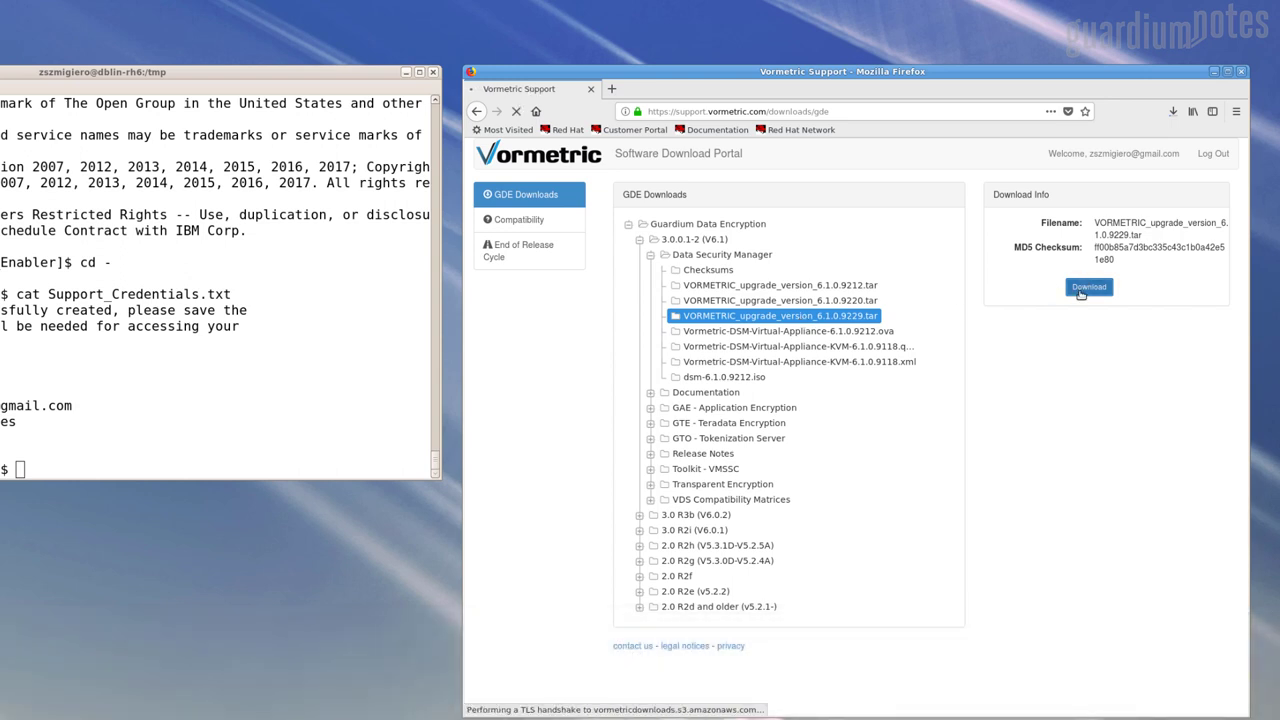
{"action": "left_click", "coordinate": [954, 383]}
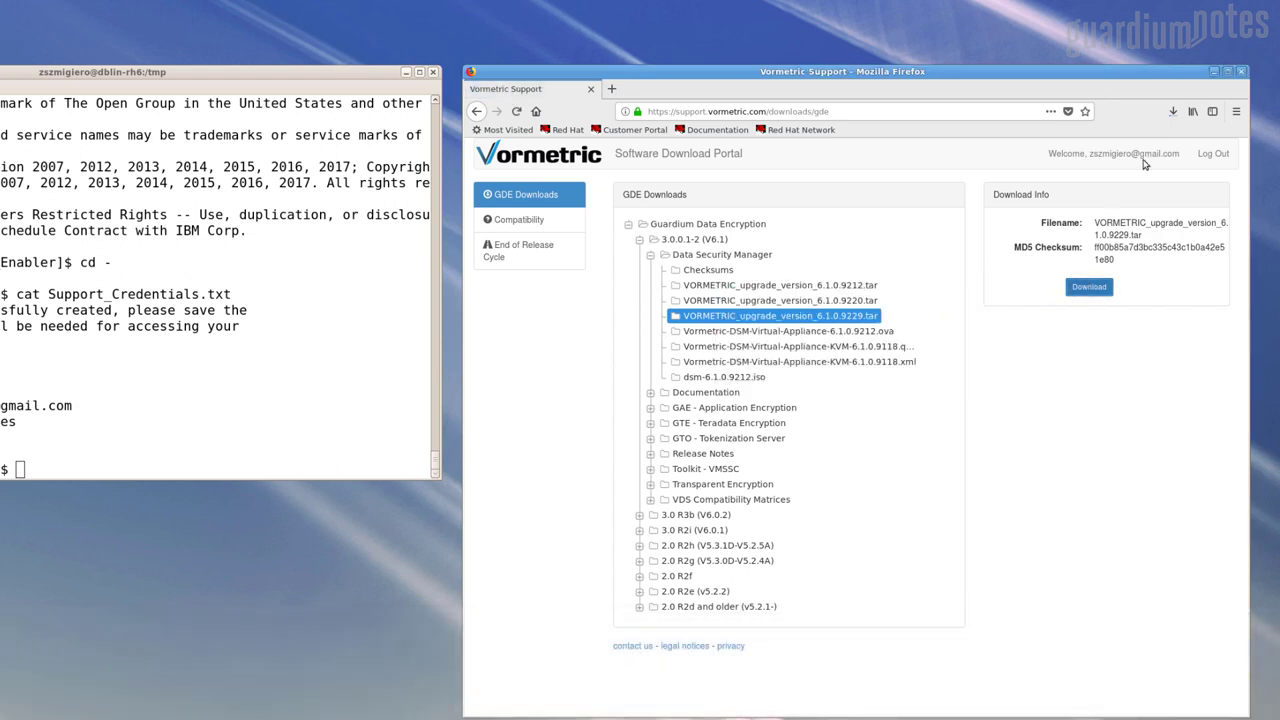
Collapse Data Security Manager and review the Documentation folder's guides
{"action": "left_click", "coordinate": [650, 255]}
{"action": "left_click", "coordinate": [651, 271]}
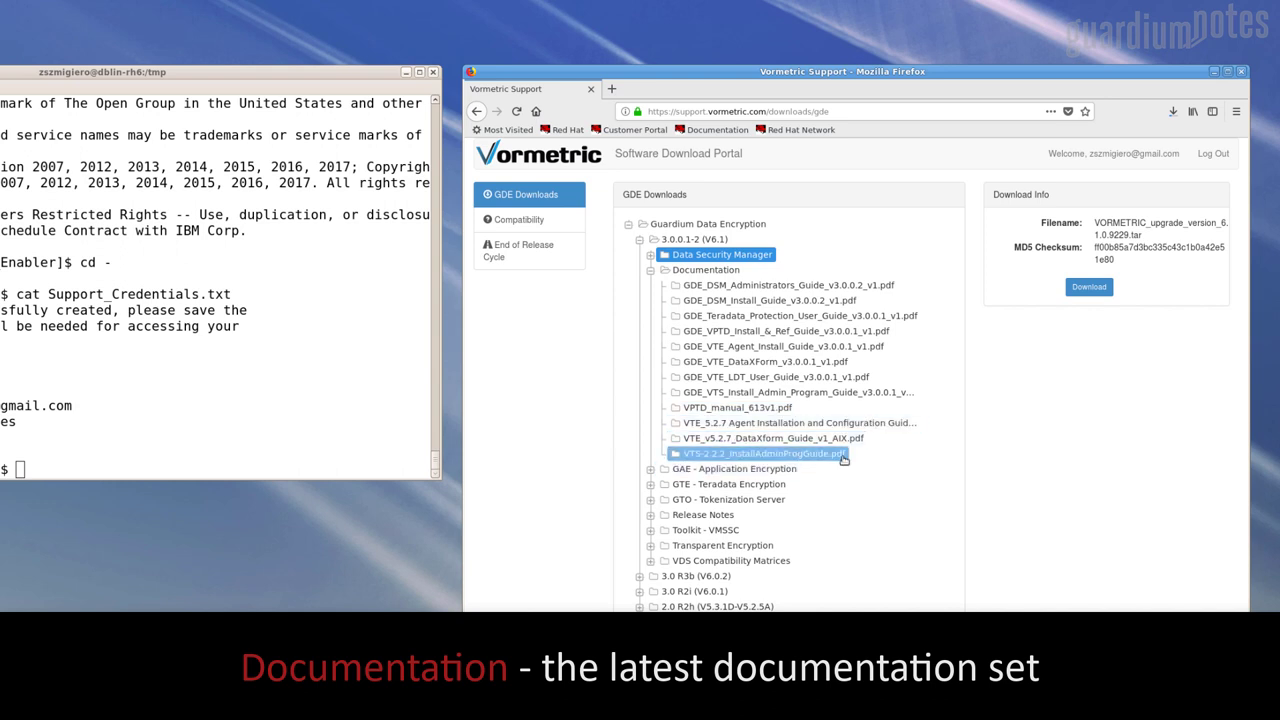
{"action": "left_click", "coordinate": [651, 274]}
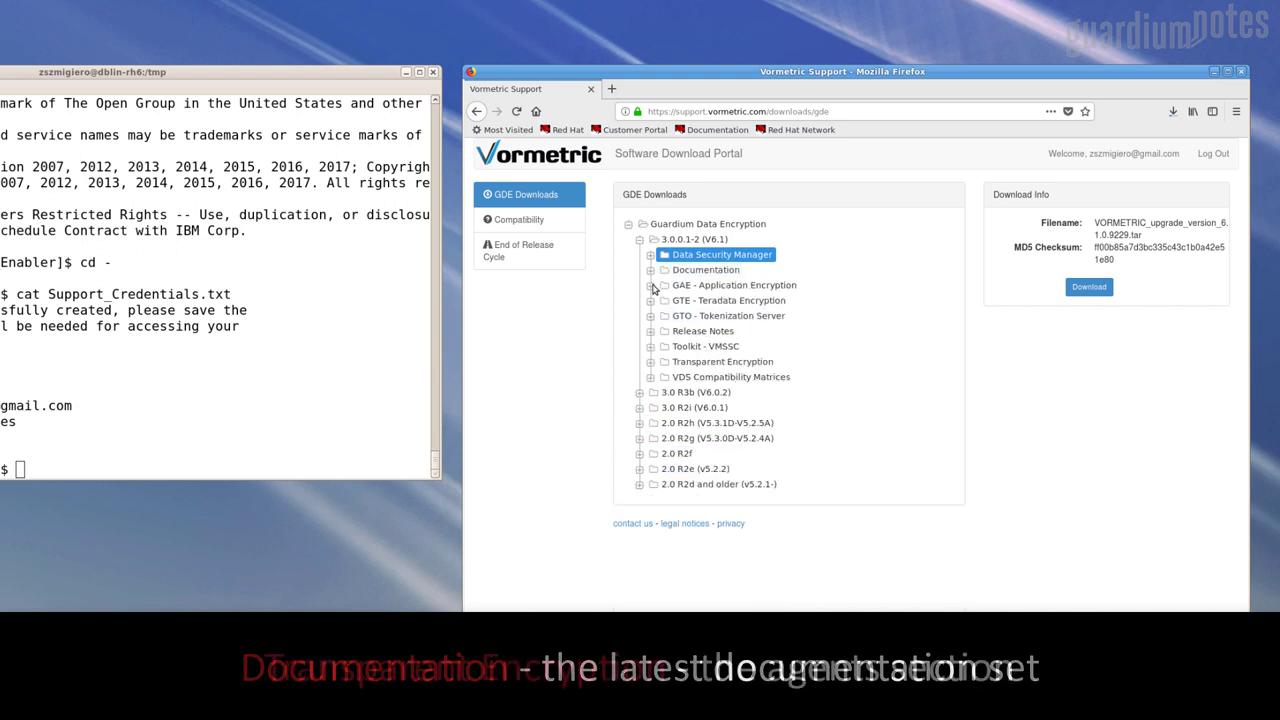
Browse the Transparent Encryption Red Hat, Windows and AIX 5.2.7 agent packages, then collapse it
{"action": "left_click", "coordinate": [651, 362]}
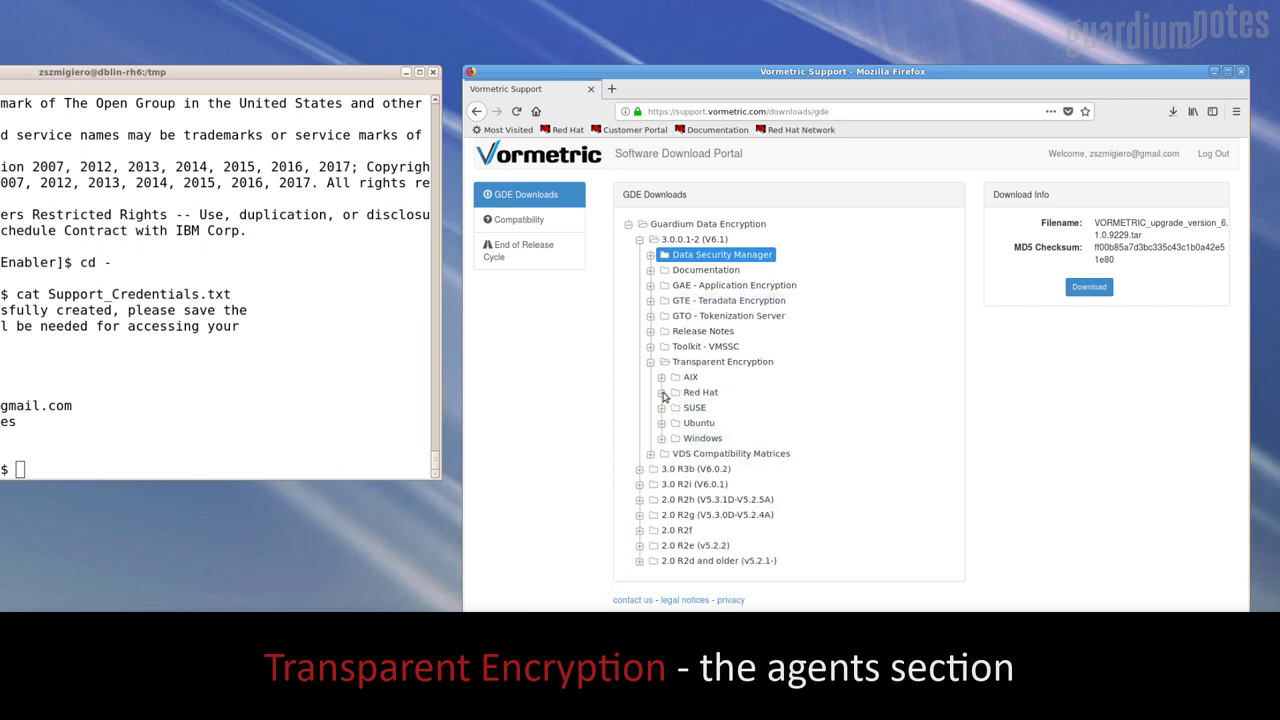
{"action": "left_click", "coordinate": [661, 394]}
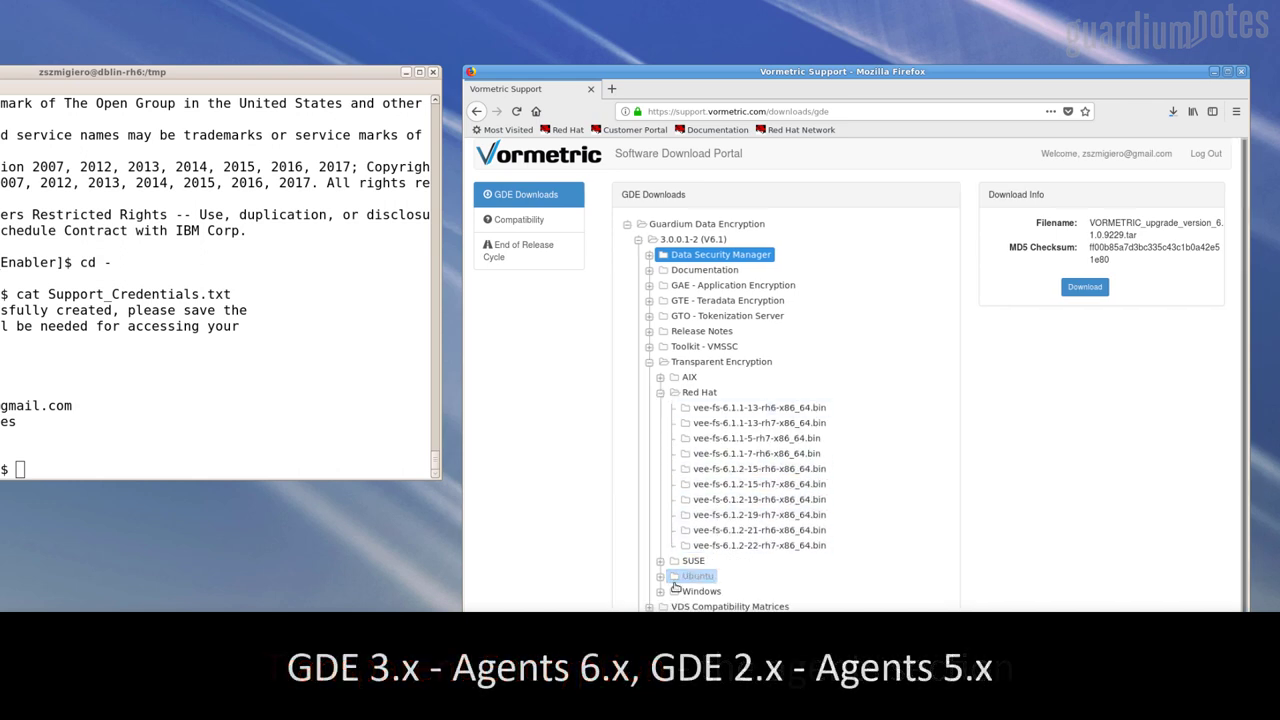
{"action": "left_click", "coordinate": [661, 592]}
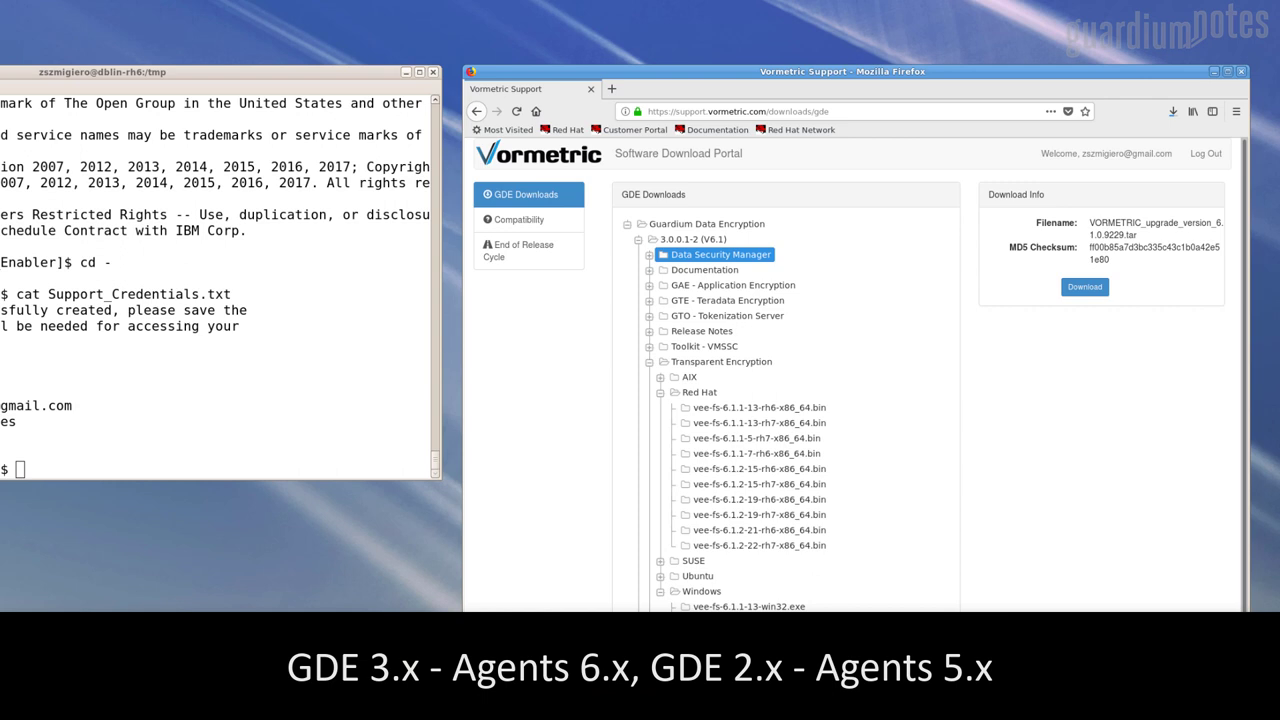
{"action": "left_click", "coordinate": [660, 377]}
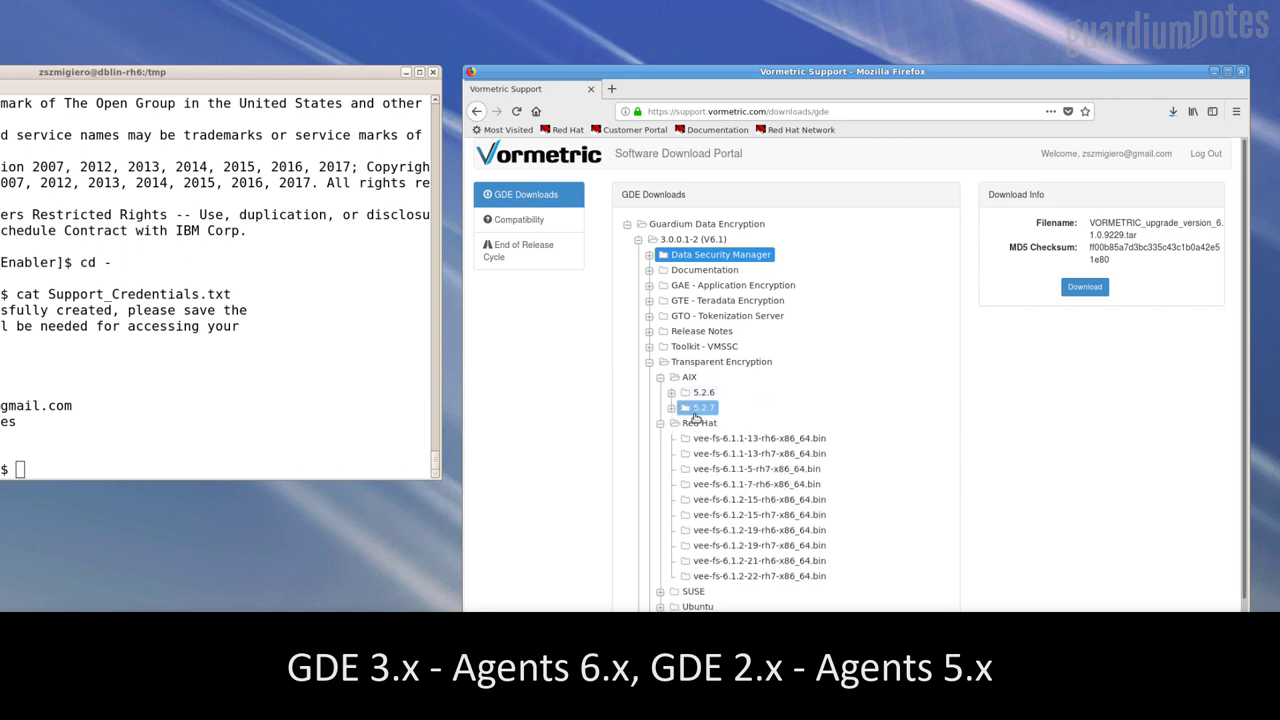
{"action": "left_click", "coordinate": [671, 409]}
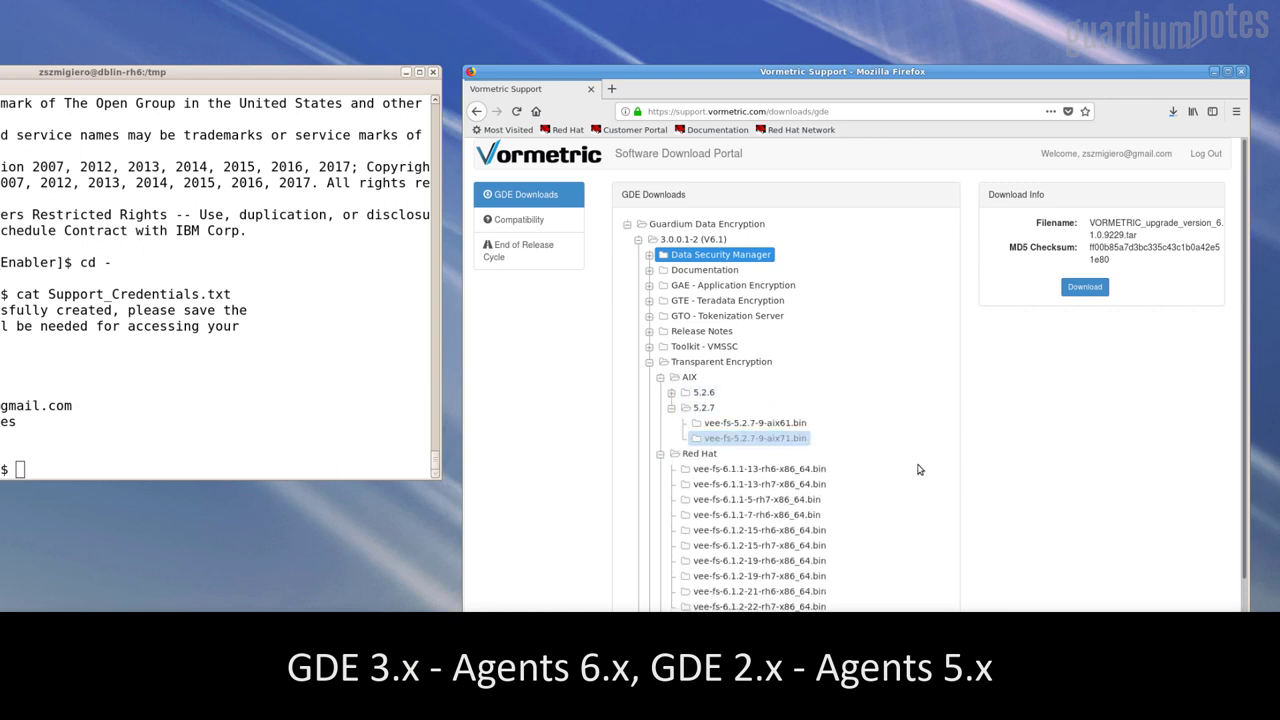
{"action": "left_click", "coordinate": [649, 363]}
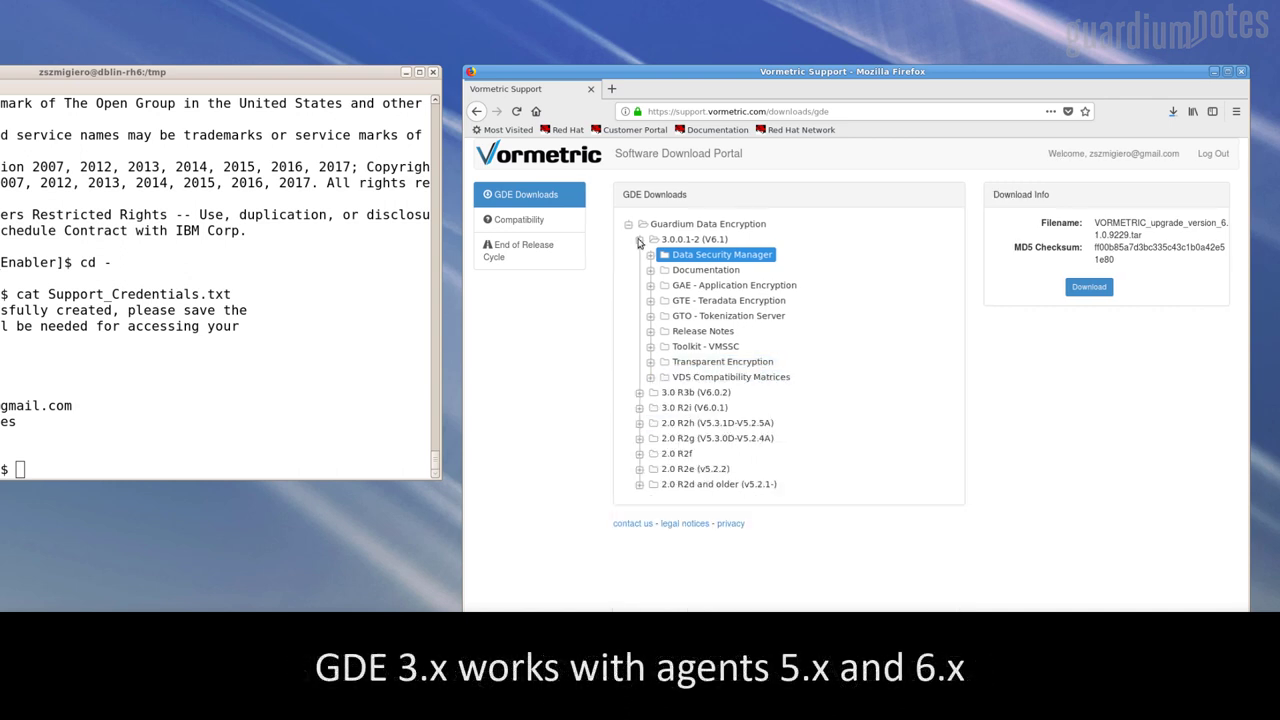
Browse the 2.0 R2h release's 5.2.5 Solaris and HPUX agent folders, then collapse them
{"action": "left_click", "coordinate": [639, 241]}
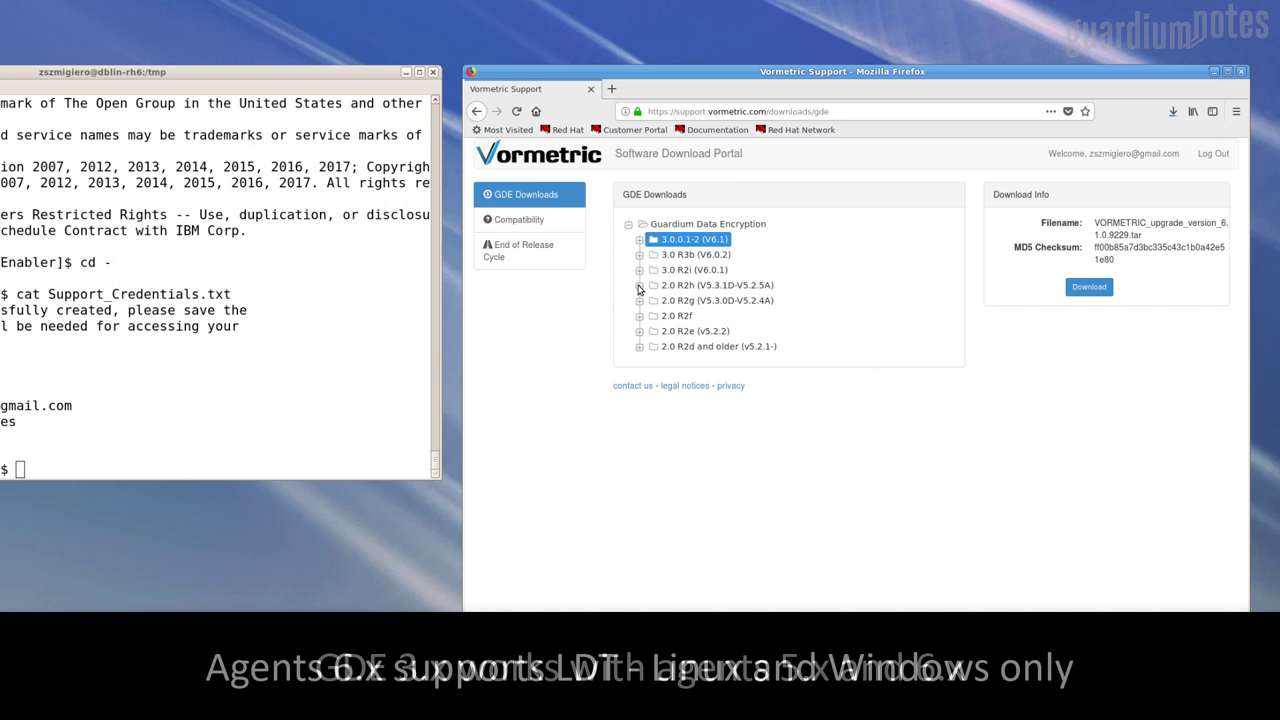
{"action": "left_click", "coordinate": [639, 287]}
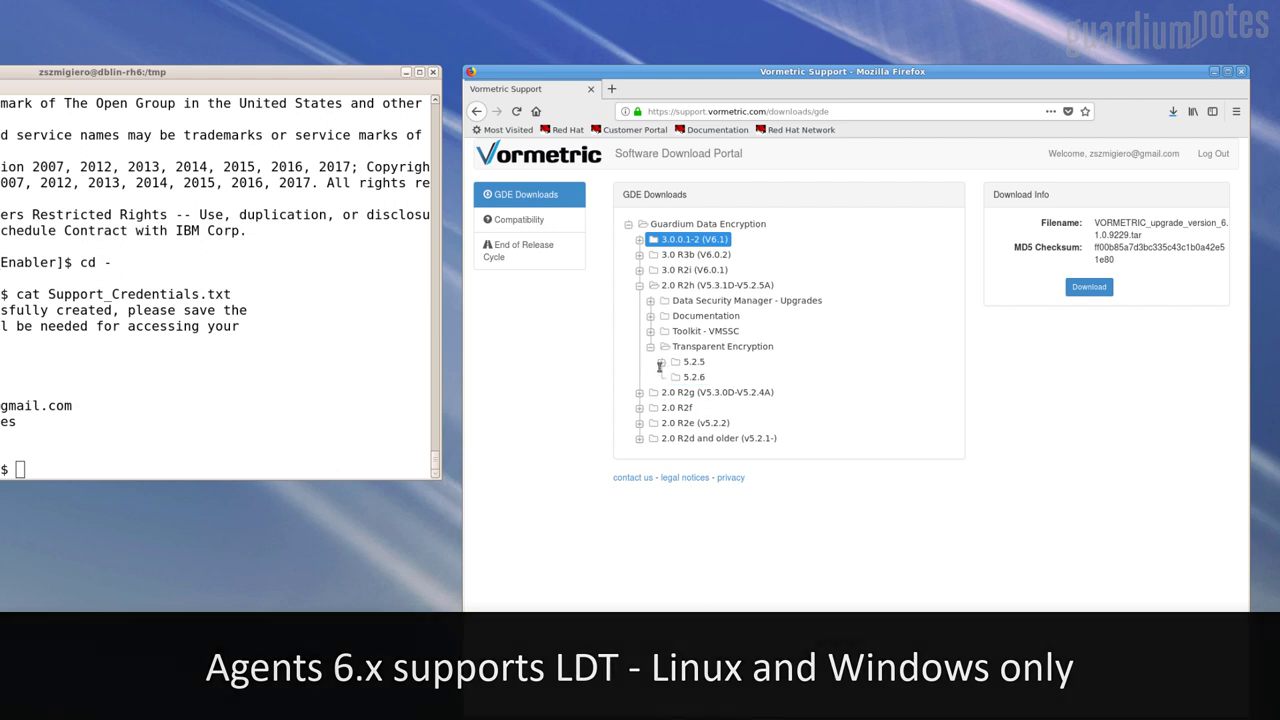
{"action": "left_click", "coordinate": [660, 363]}
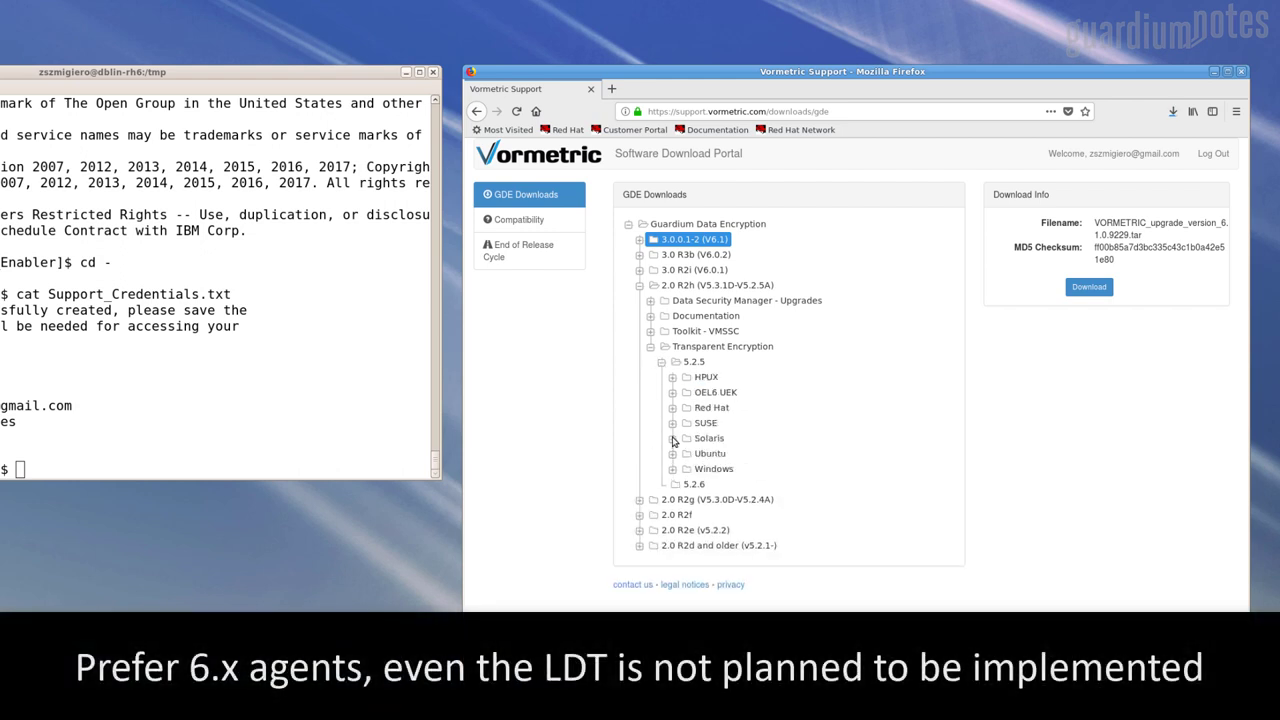
{"action": "left_click", "coordinate": [672, 440]}
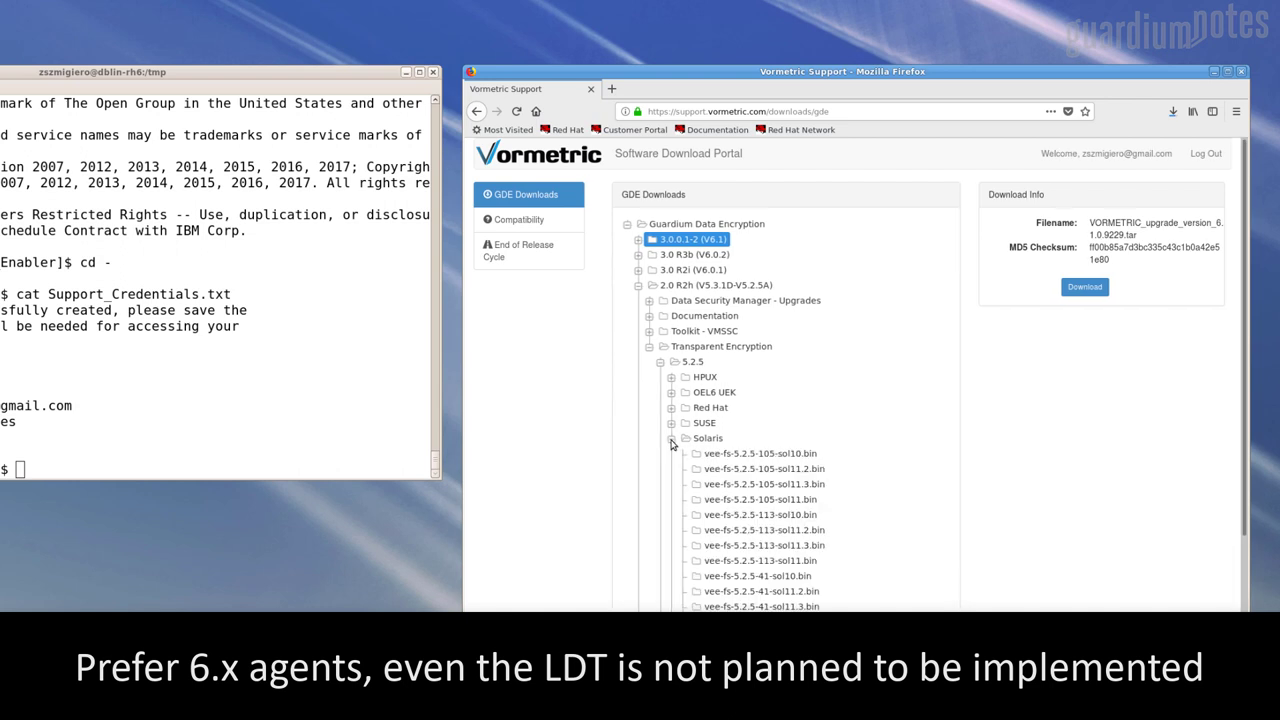
{"action": "left_click", "coordinate": [672, 441]}
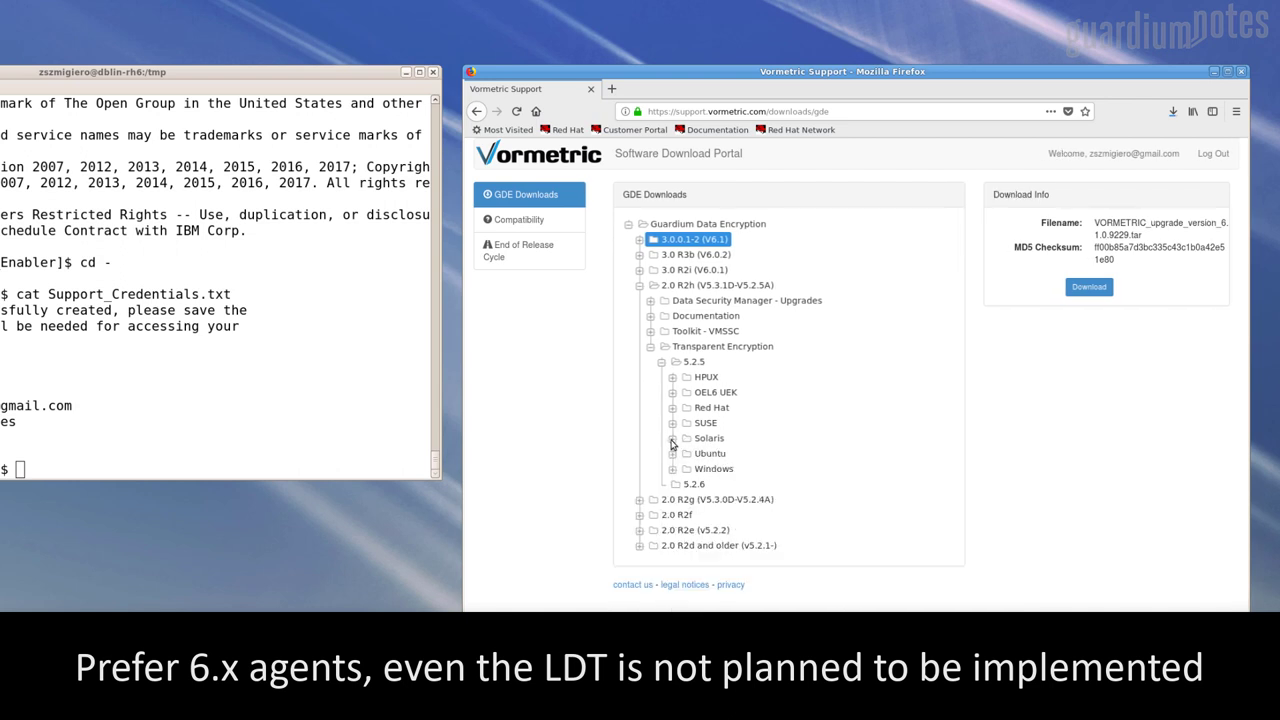
{"action": "left_click", "coordinate": [672, 378]}
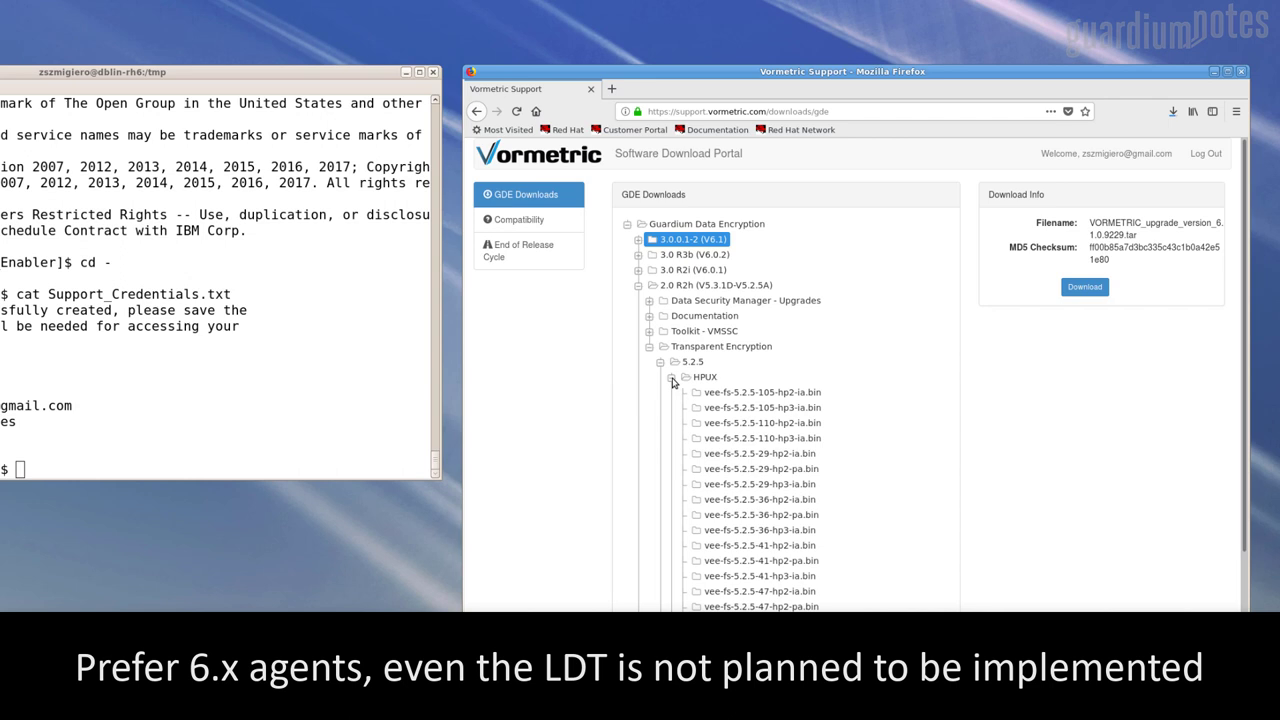
{"action": "left_click", "coordinate": [672, 378]}
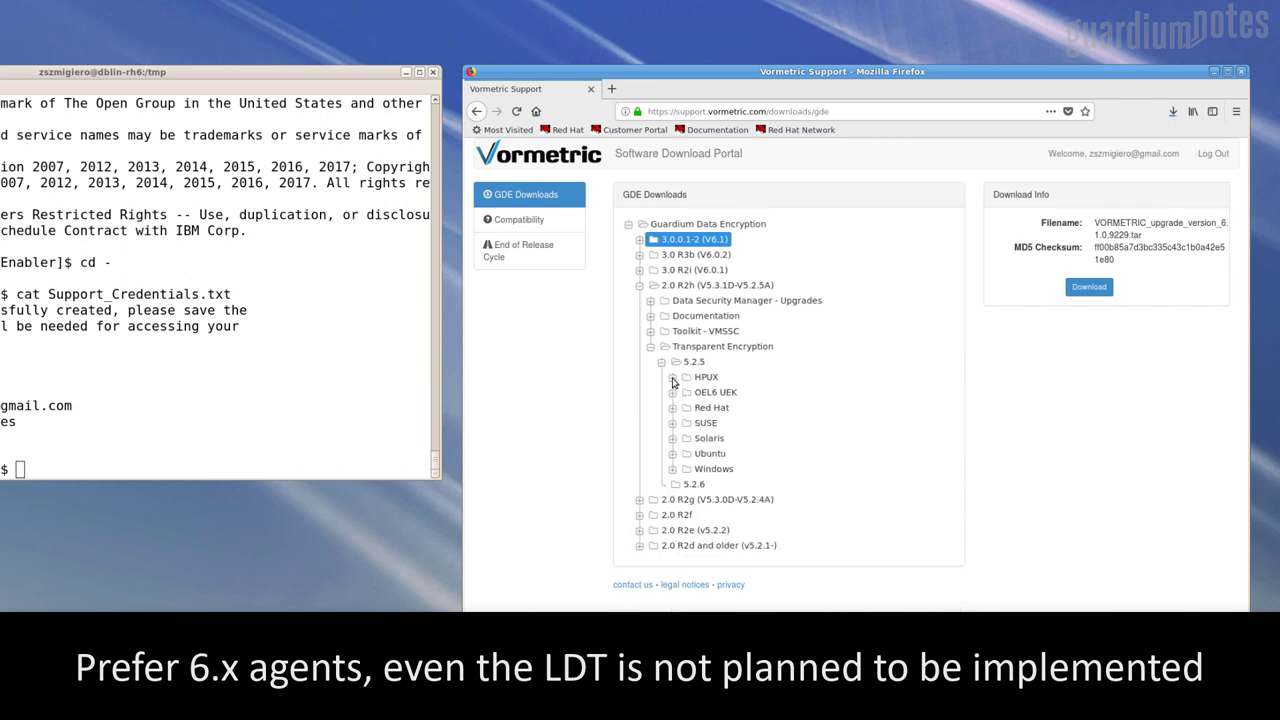
{"action": "left_click", "coordinate": [650, 347]}
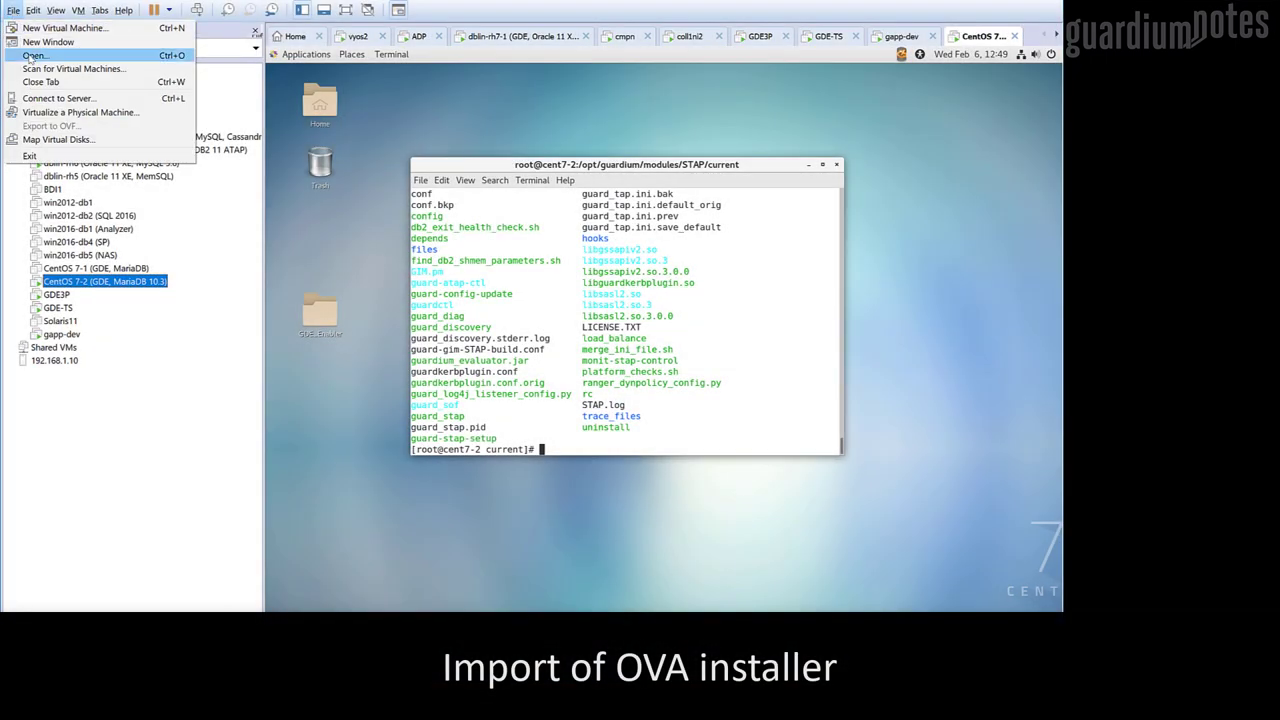
Open the Vormetric-DSM-Virtual-Appliance-6.1.0.9212 OVA from the D: drive for import
{"action": "left_click", "coordinate": [33, 56]}
{"action": "left_click", "coordinate": [84, 299]}
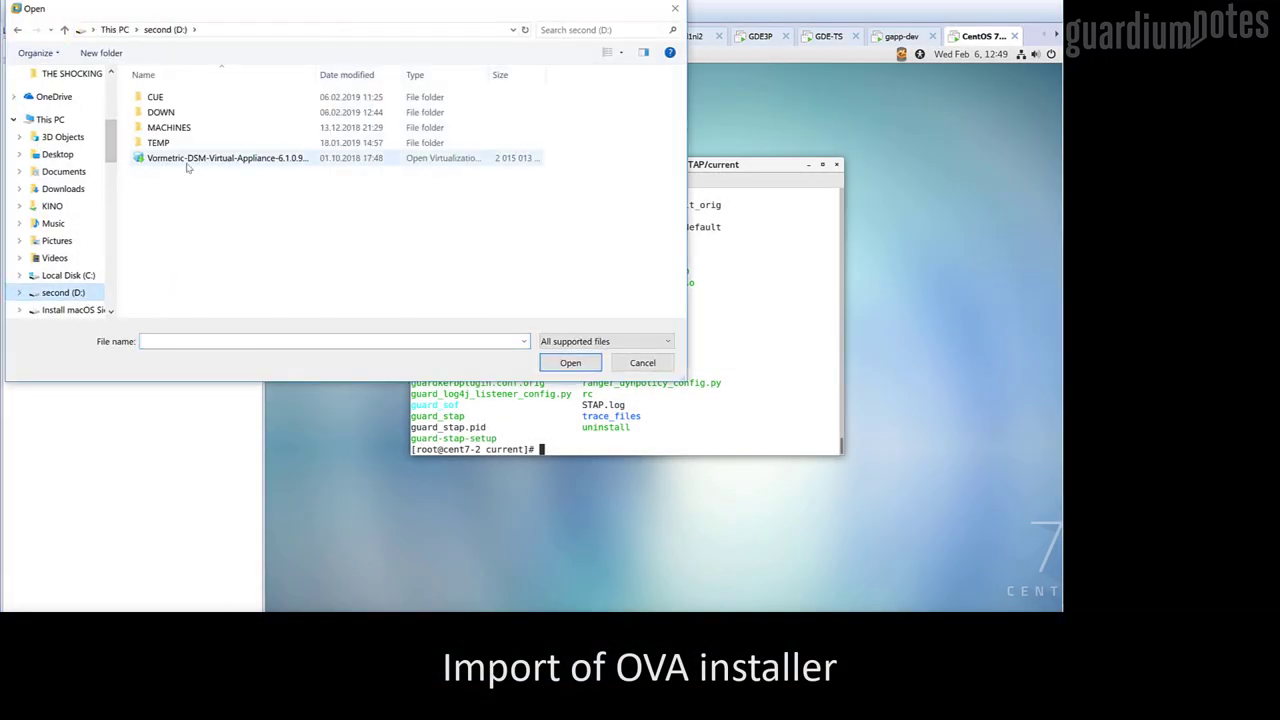
{"action": "left_click", "coordinate": [186, 164]}
{"action": "double_click", "coordinate": [186, 164]}
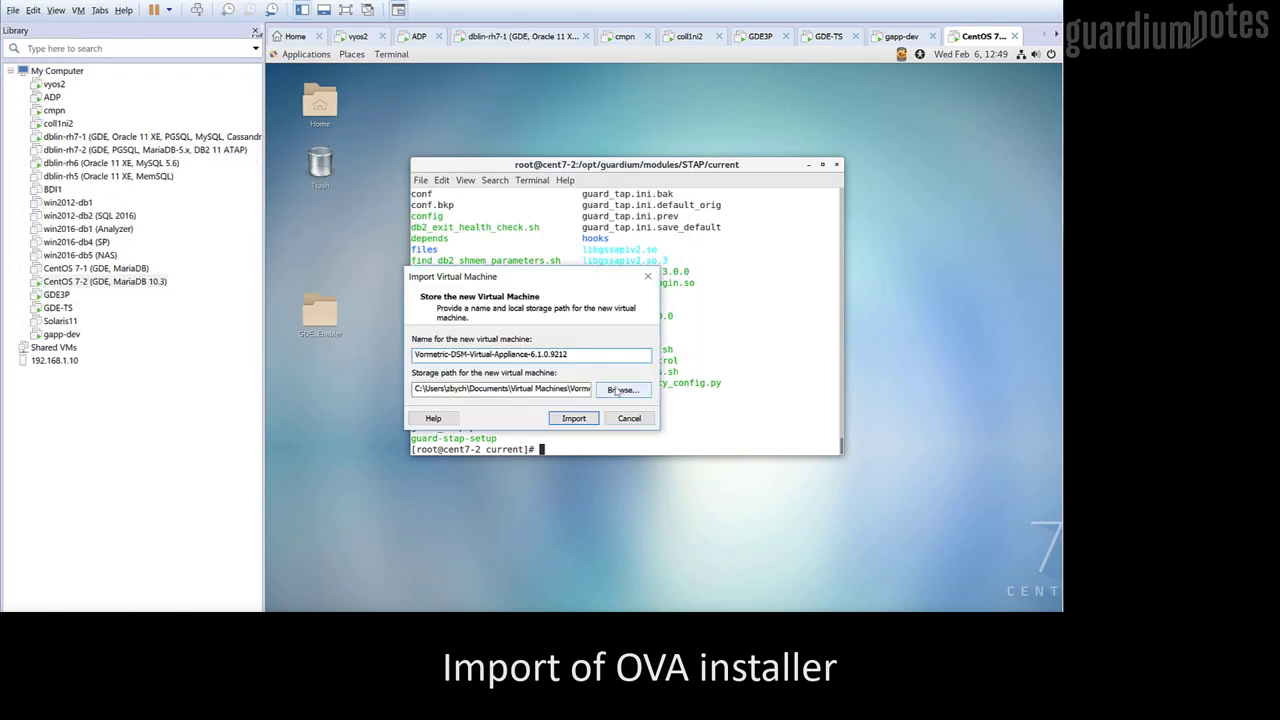
Store the VM in a new gde1 folder on D: and import it
{"action": "left_click", "coordinate": [622, 389]}
{"action": "double_click", "coordinate": [390, 301]}
{"action": "left_click", "coordinate": [398, 428]}
{"action": "type", "text": "gde1"}
{"action": "key", "text": "Return"}
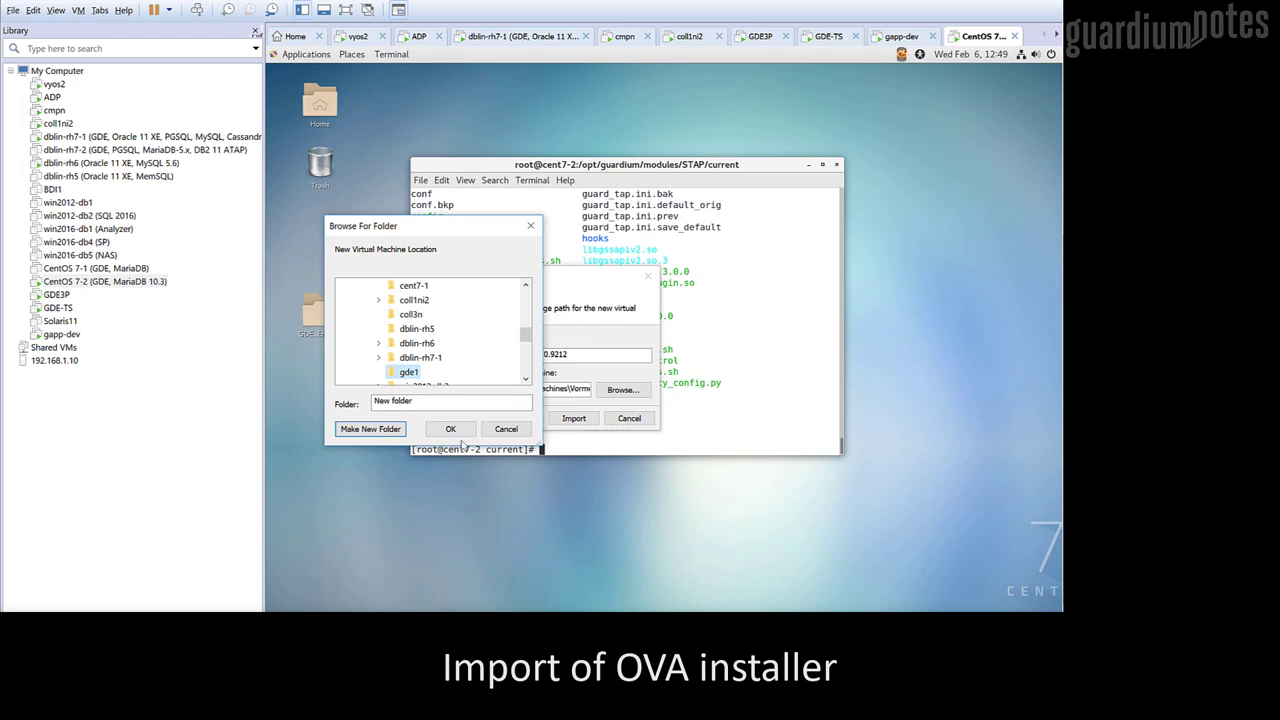
{"action": "left_click", "coordinate": [450, 428]}
{"action": "left_click", "coordinate": [566, 419]}
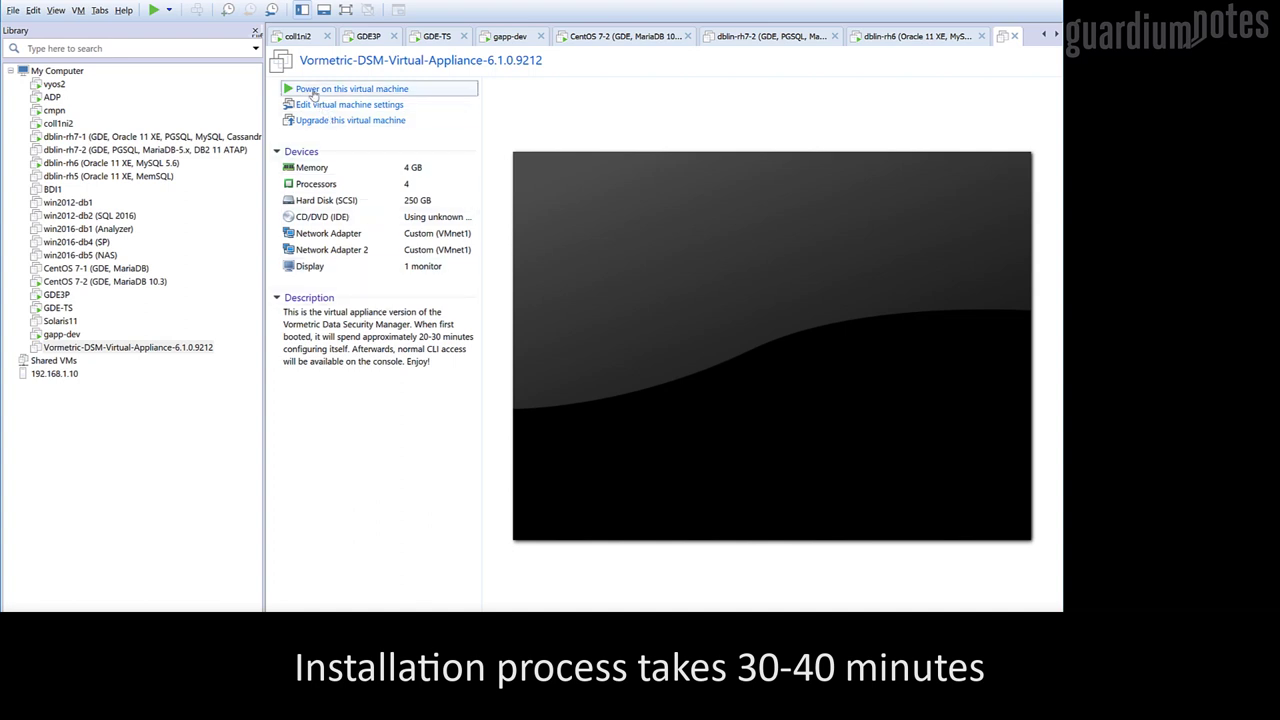
Power on the imported Vormetric-DSM-Virtual-Appliance-6.1.0.9212 VM and let it boot to the console login
{"action": "left_click", "coordinate": [313, 91]}
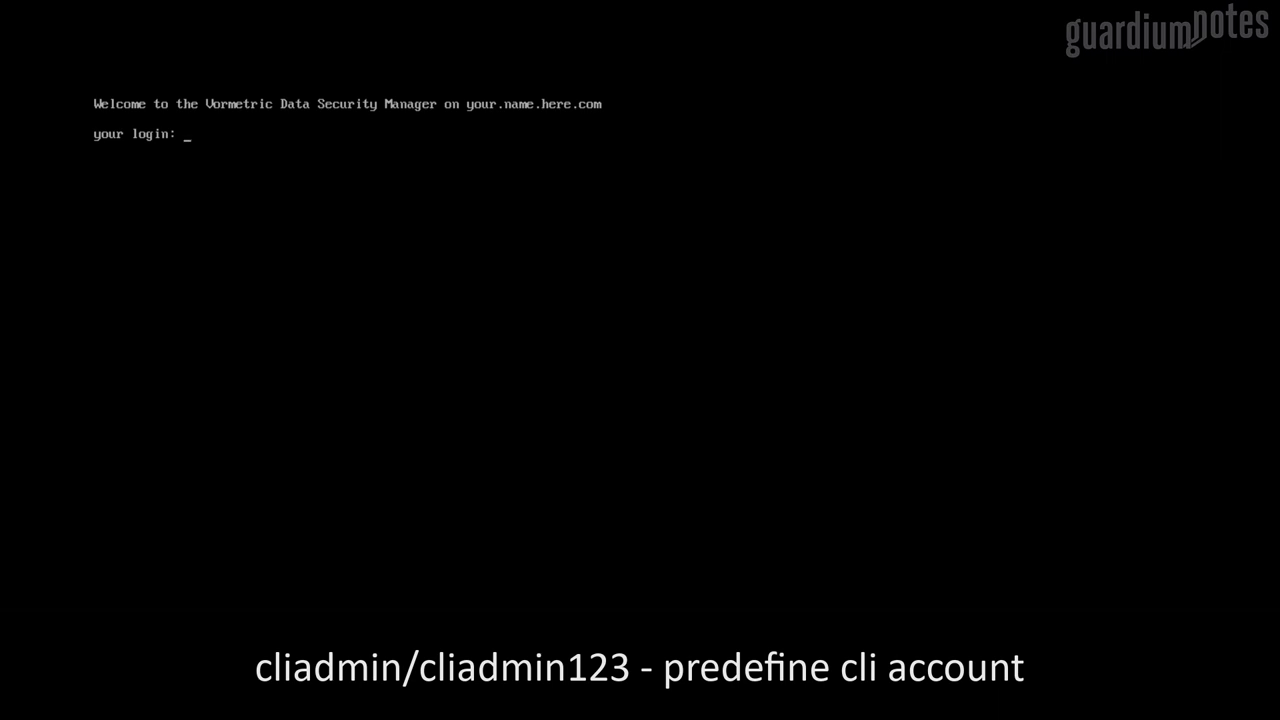
Log in as cliadmin, accept the EULA with y, and set and confirm a new CLI password
{"action": "type", "text": "cliadmin"}
{"action": "key", "text": "Return"}
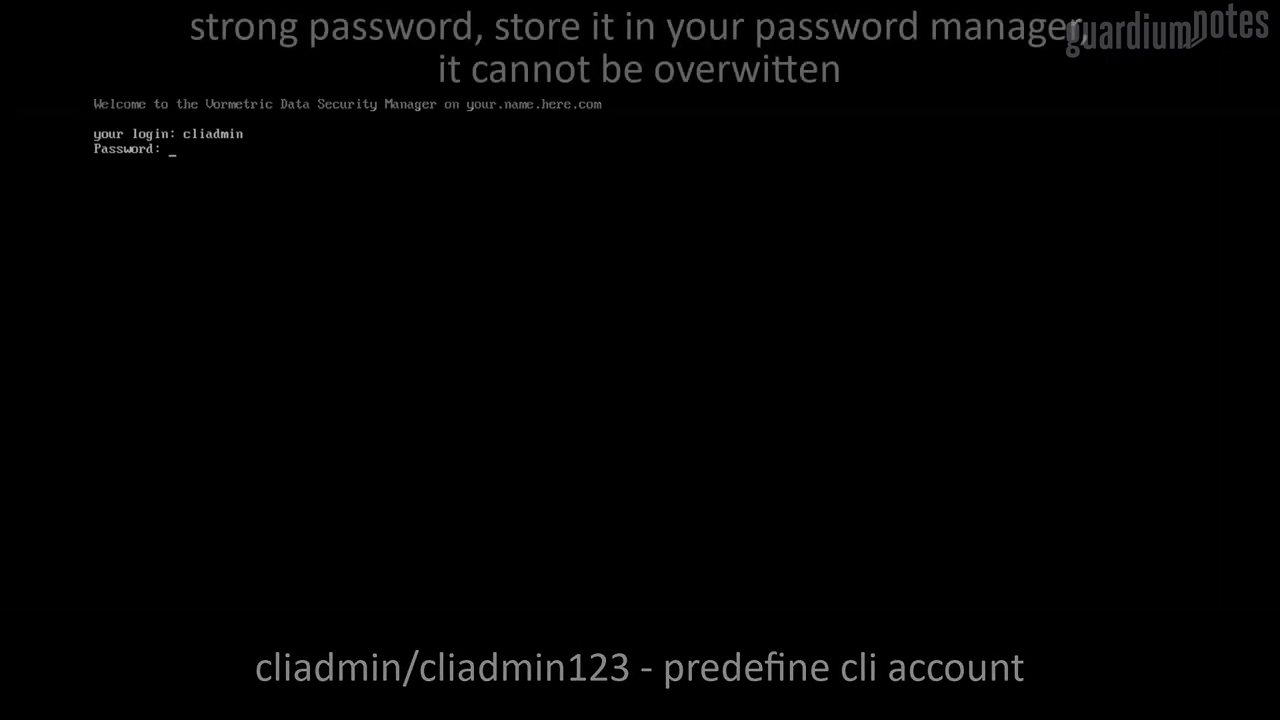
{"action": "key", "text": "Return"}
{"action": "type", "text": "y"}
{"action": "key", "text": "Return"}
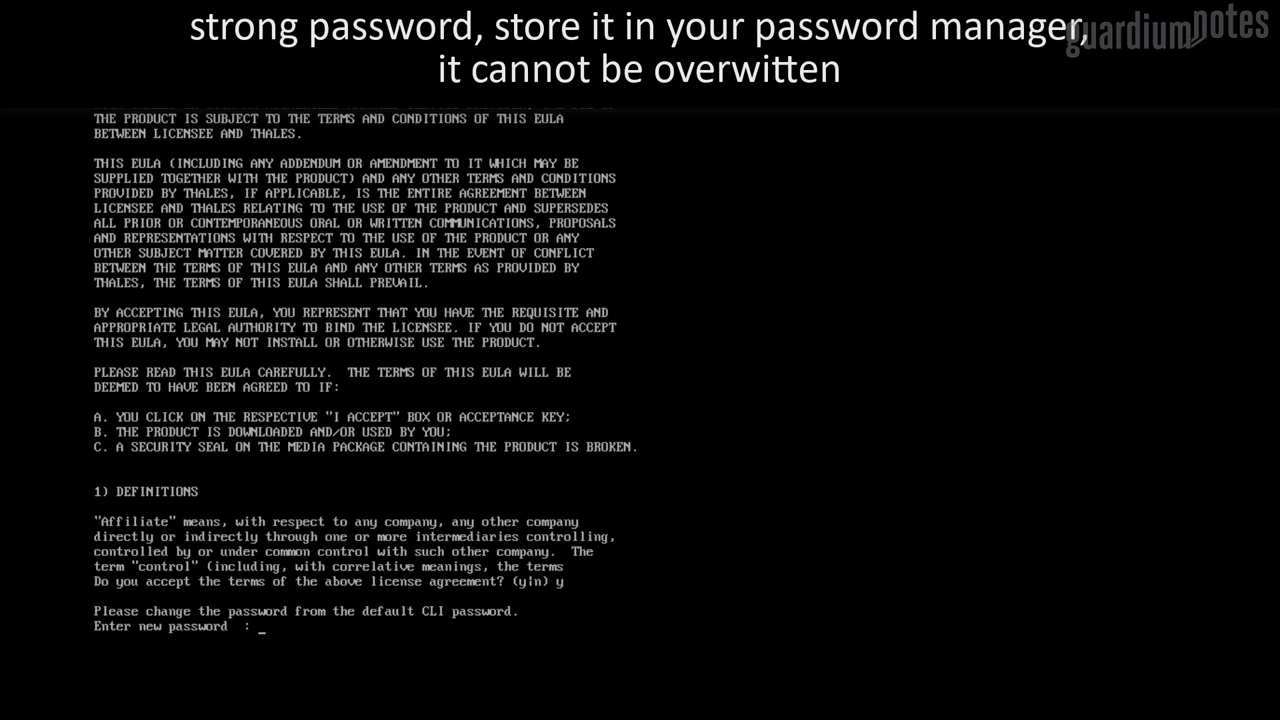
{"action": "key", "text": "Return"}
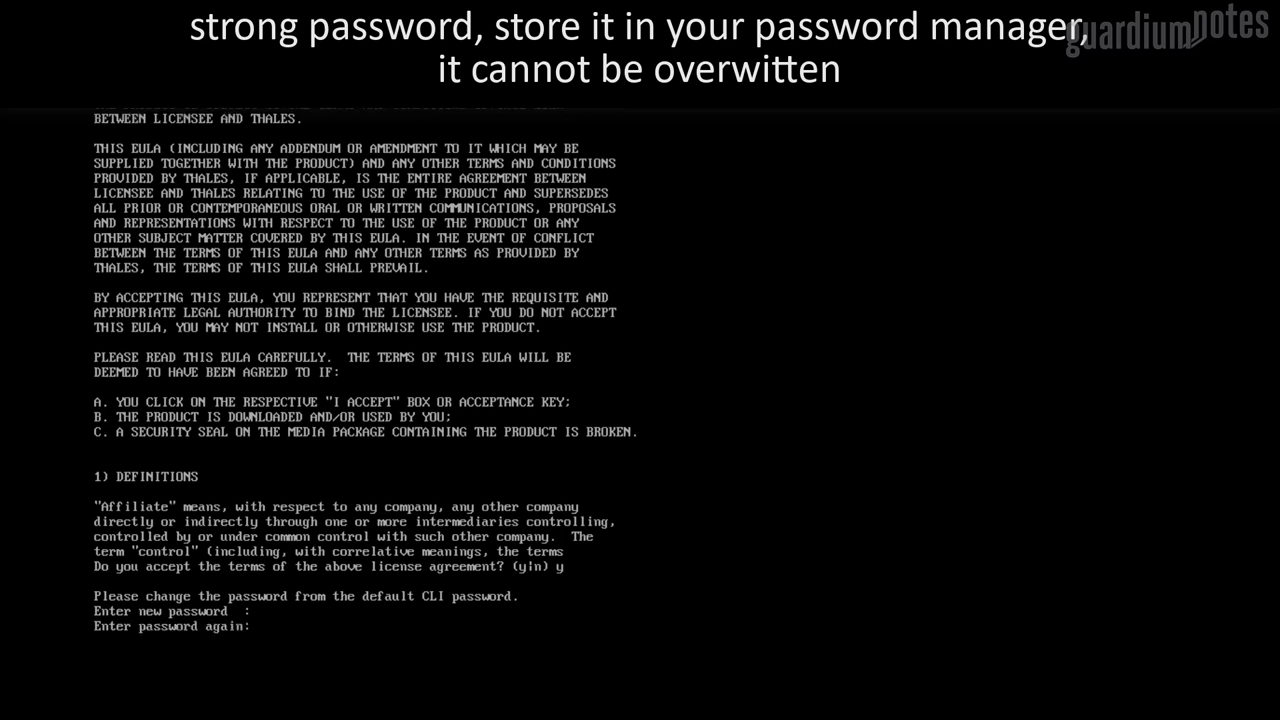
{"action": "key", "text": "Return"}
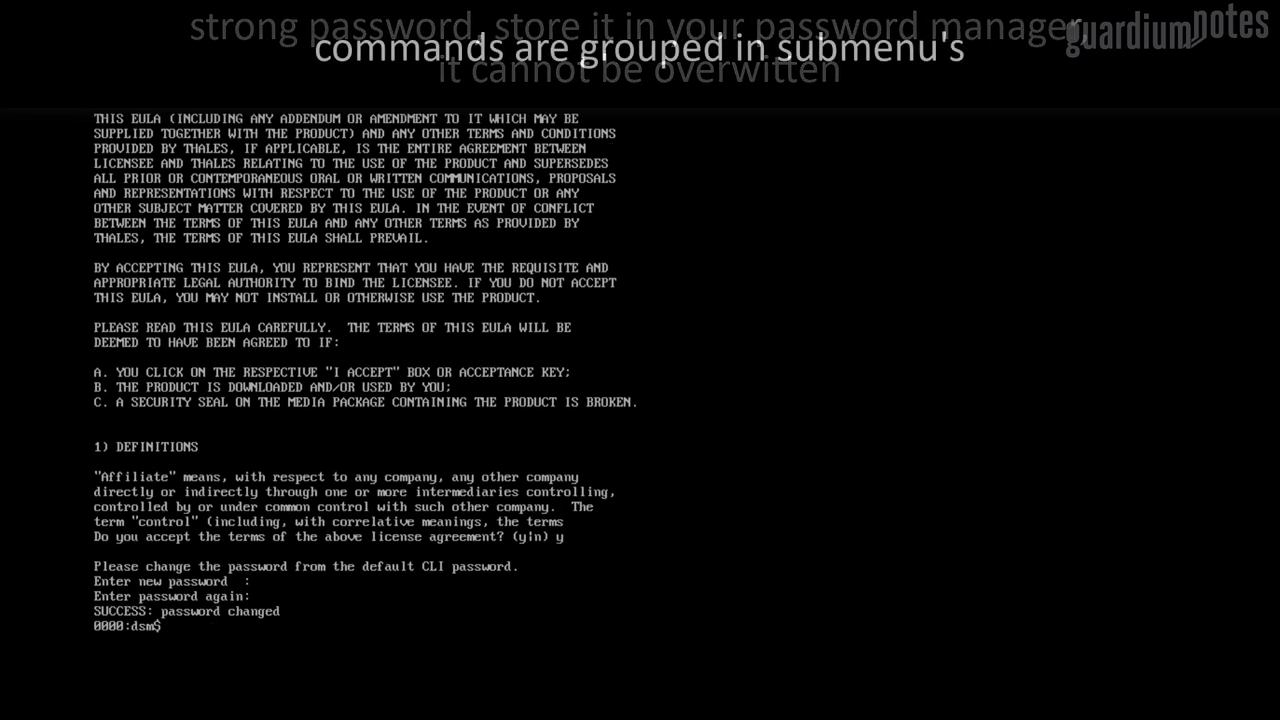
{"action": "key", "text": "Tab"}
{"action": "key", "text": "Tab"}
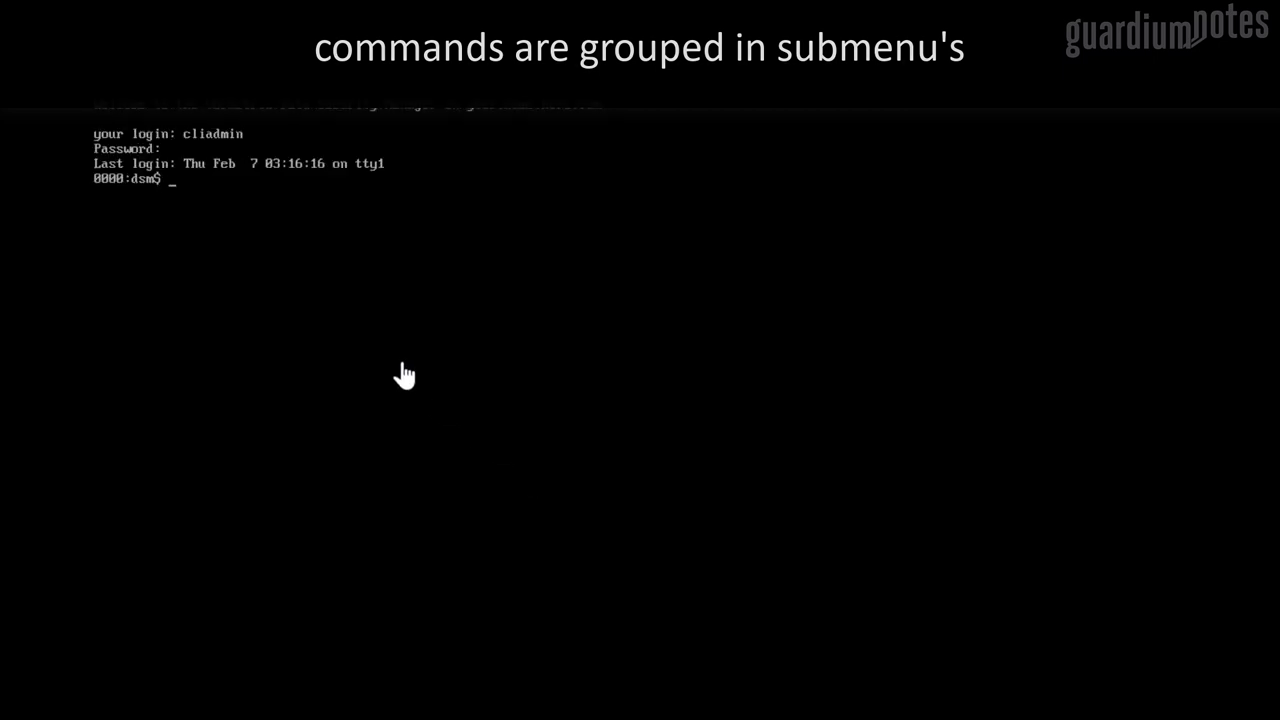
In the network group, check DHCP settings and release the eth0 DHCP lease (version 4)
{"action": "type", "text": "net"}
{"action": "key", "text": "Tab"}
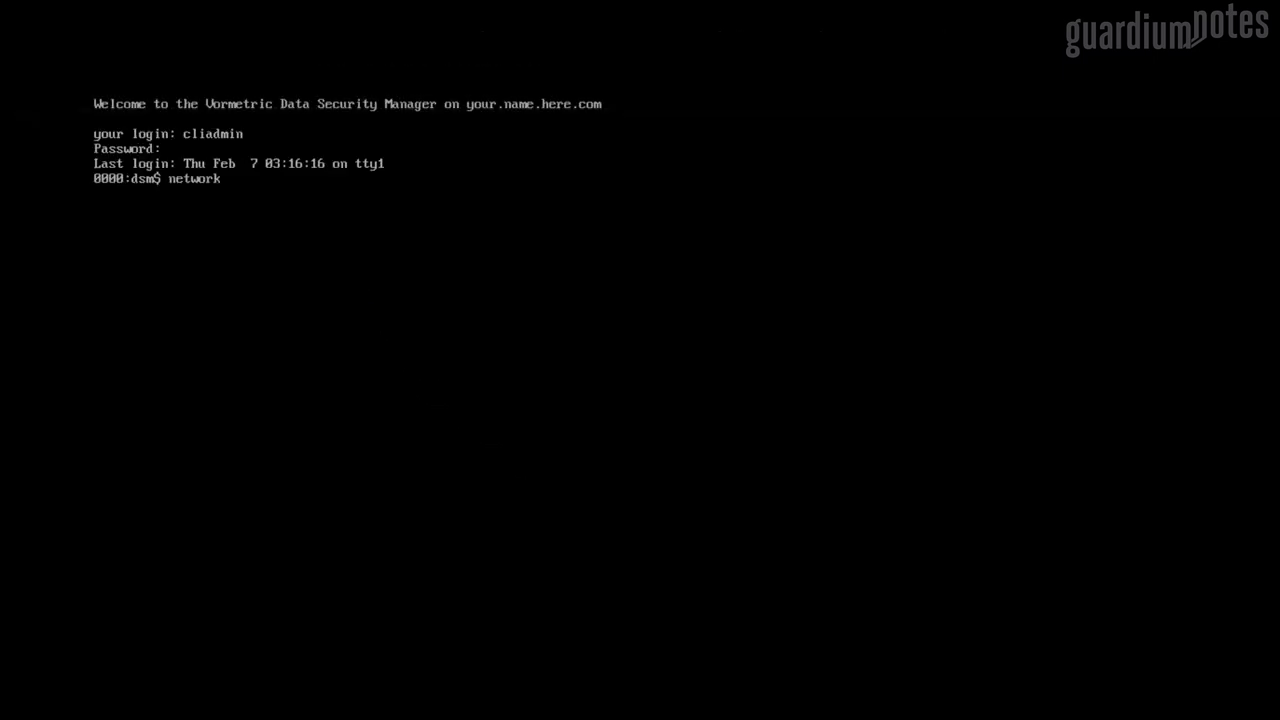
{"action": "key", "text": "Return"}
{"action": "type", "text": "ip"}
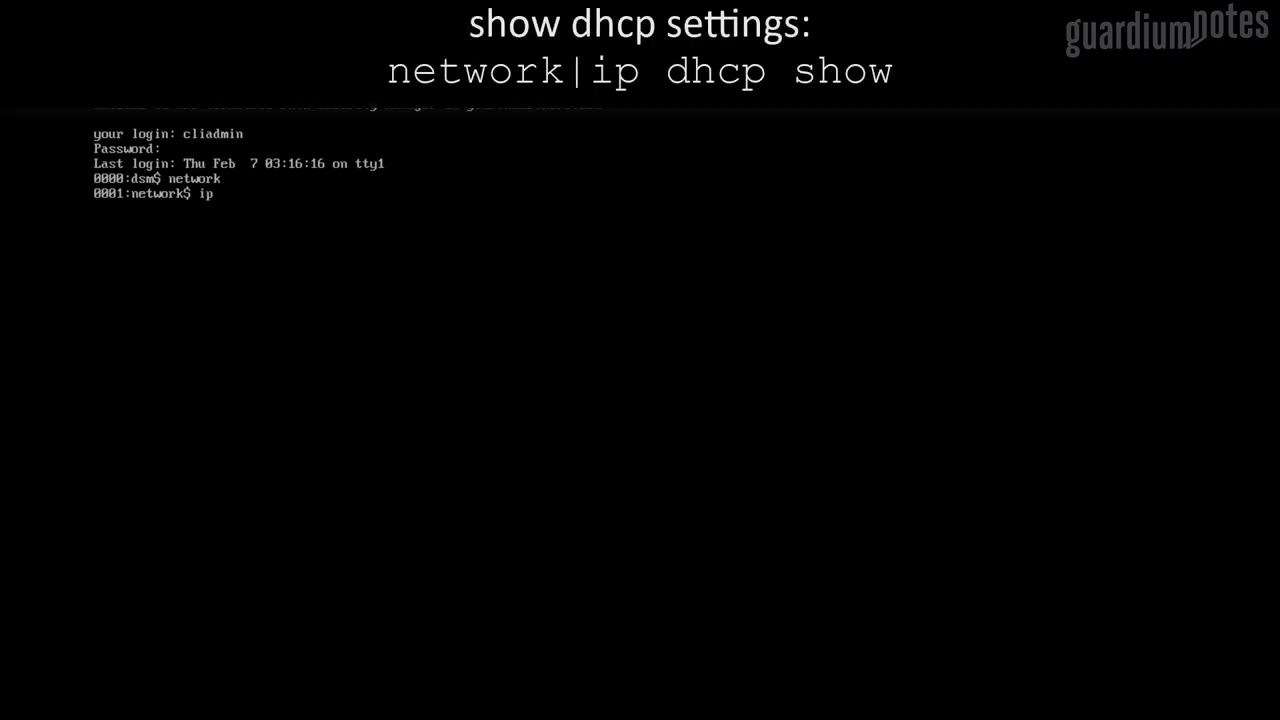
{"action": "type", "text": " dhcp show"}
{"action": "key", "text": "Return"}
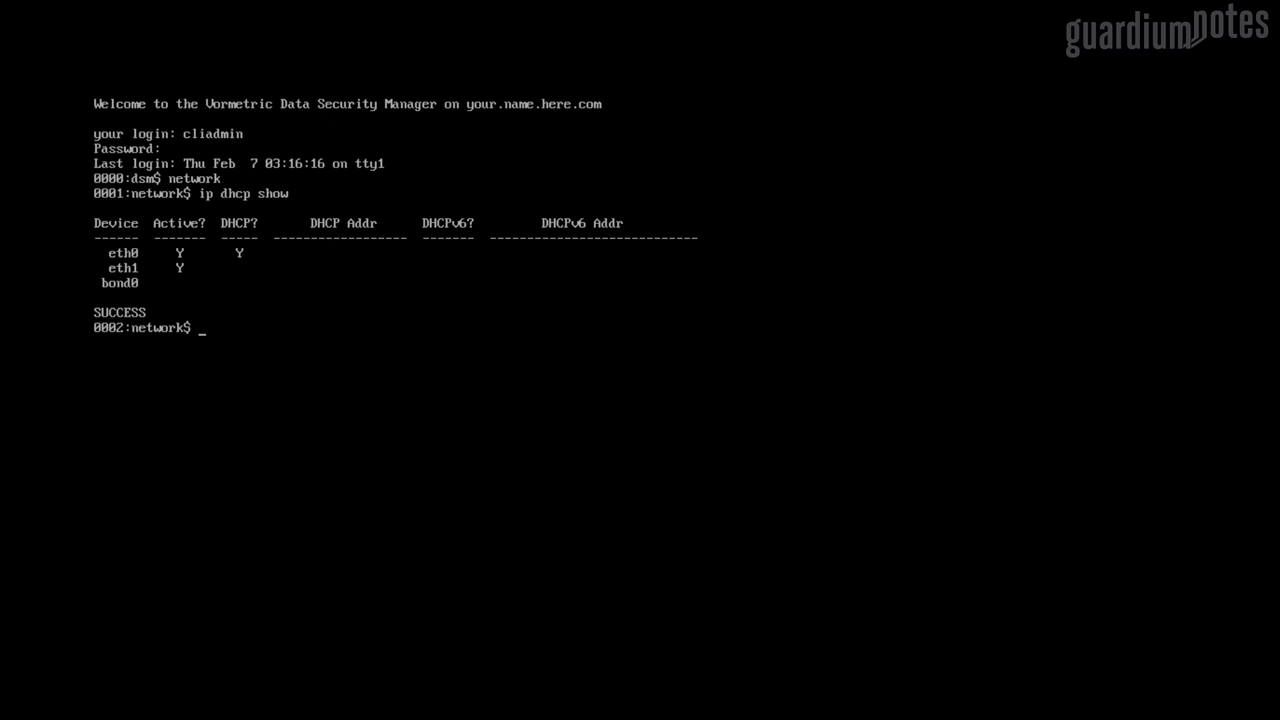
{"action": "type", "text": "ip dh"}
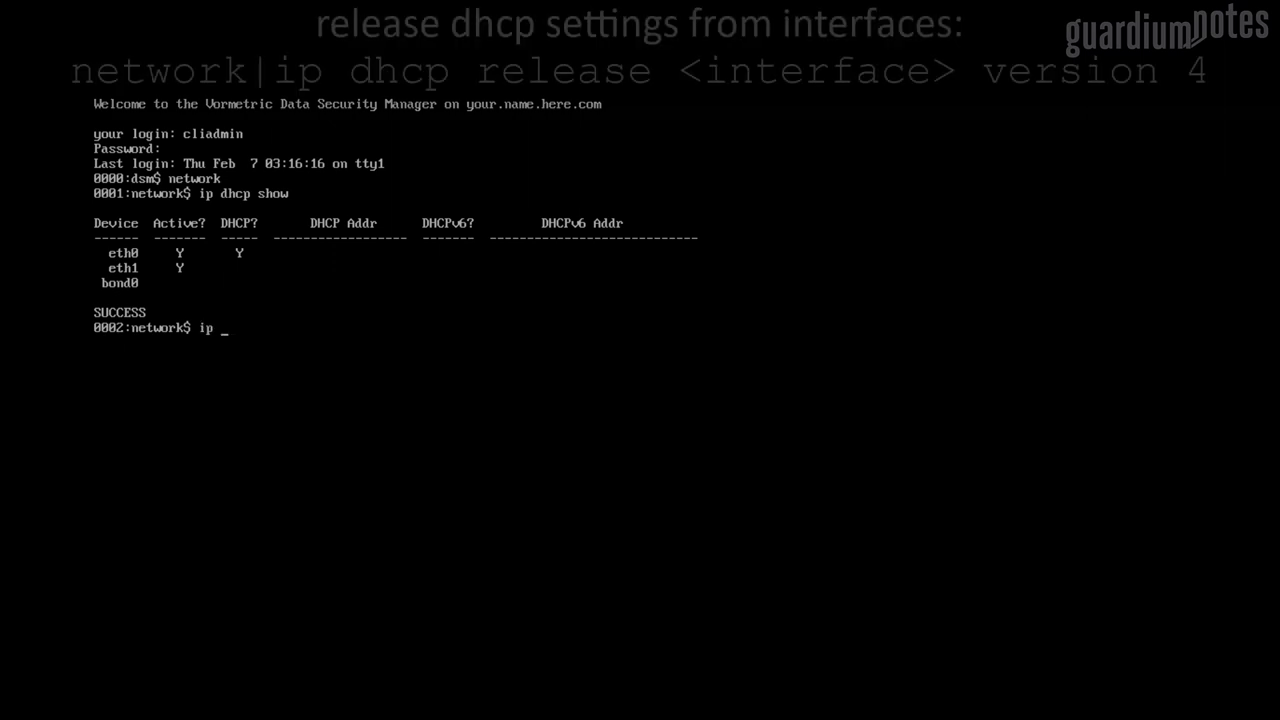
{"action": "type", "text": "cp re"}
{"action": "key", "text": "Tab"}
{"action": "type", "text": "lease"}
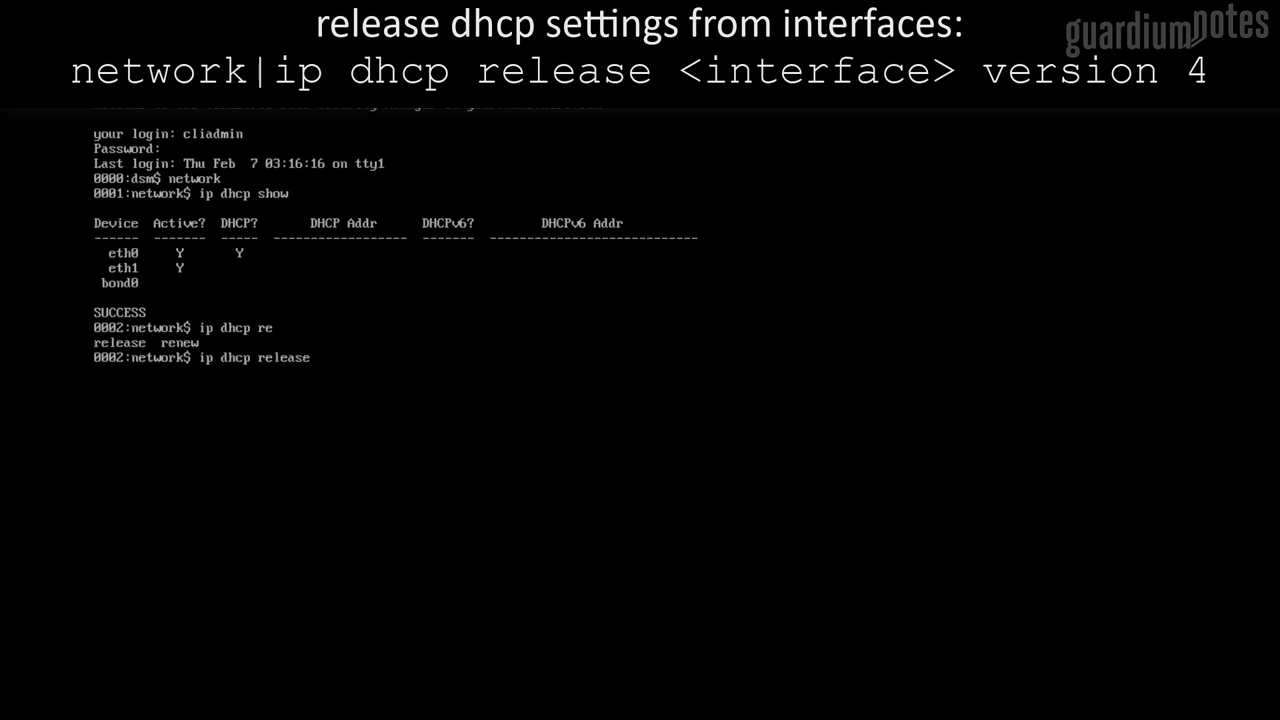
{"action": "type", "text": " eth0 version 4"}
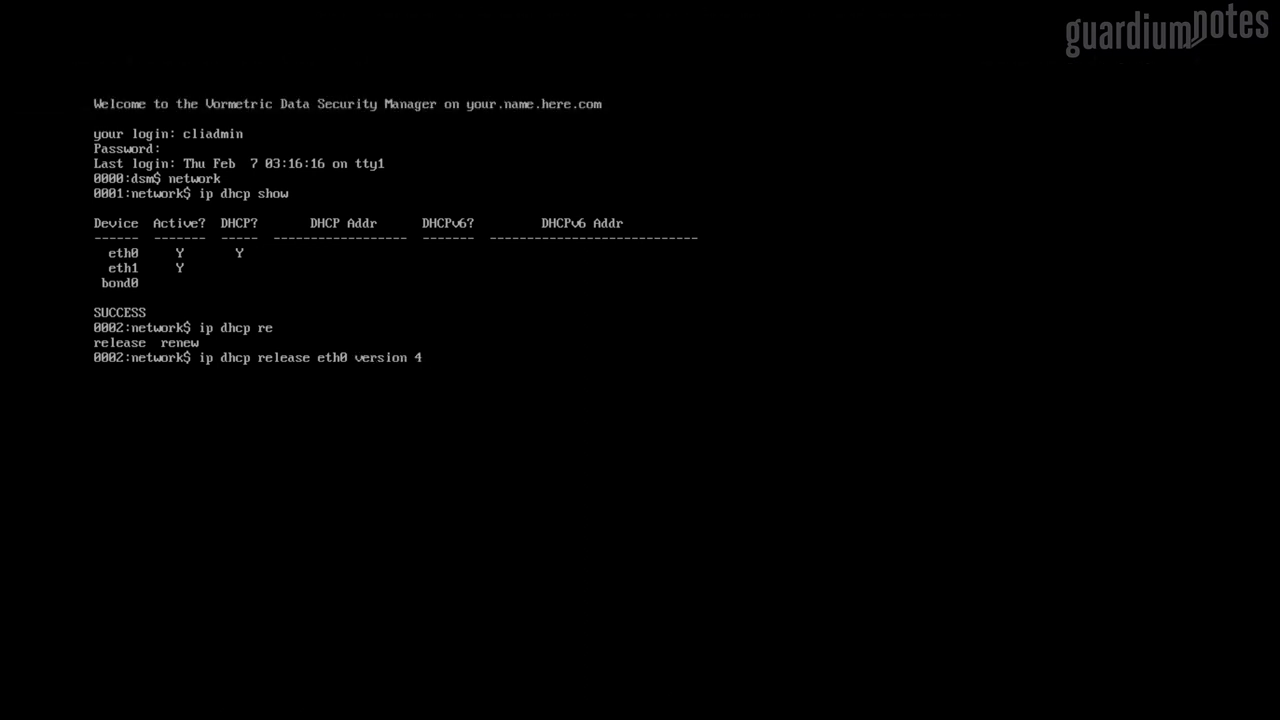
{"action": "key", "text": "Return"}
{"action": "type", "text": "yes"}
{"action": "key", "text": "Return"}
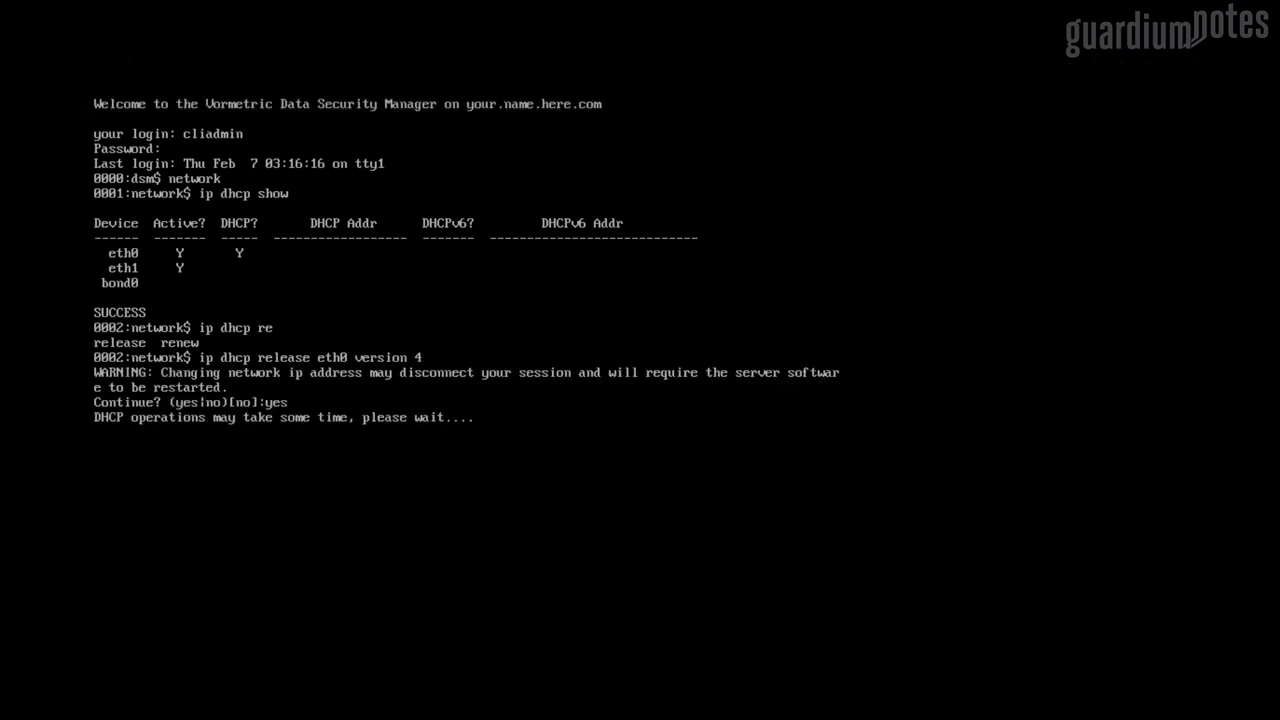
Review interface addresses and give eth0 the static address 192.168.250.161/24, confirming yes
{"action": "type", "text": "ip address show"}
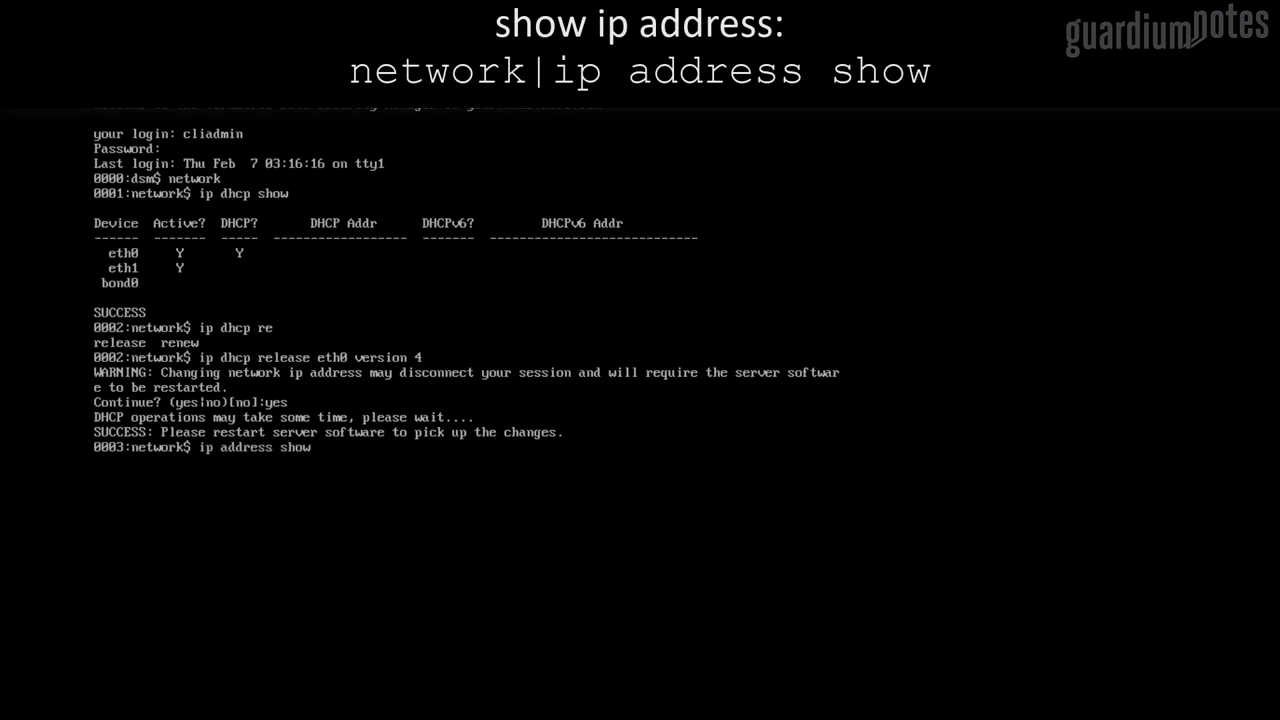
{"action": "key", "text": "Return"}
{"action": "type", "text": "ip address"}
{"action": "key", "text": "Tab"}
{"action": "type", "text": "init 192.1"}
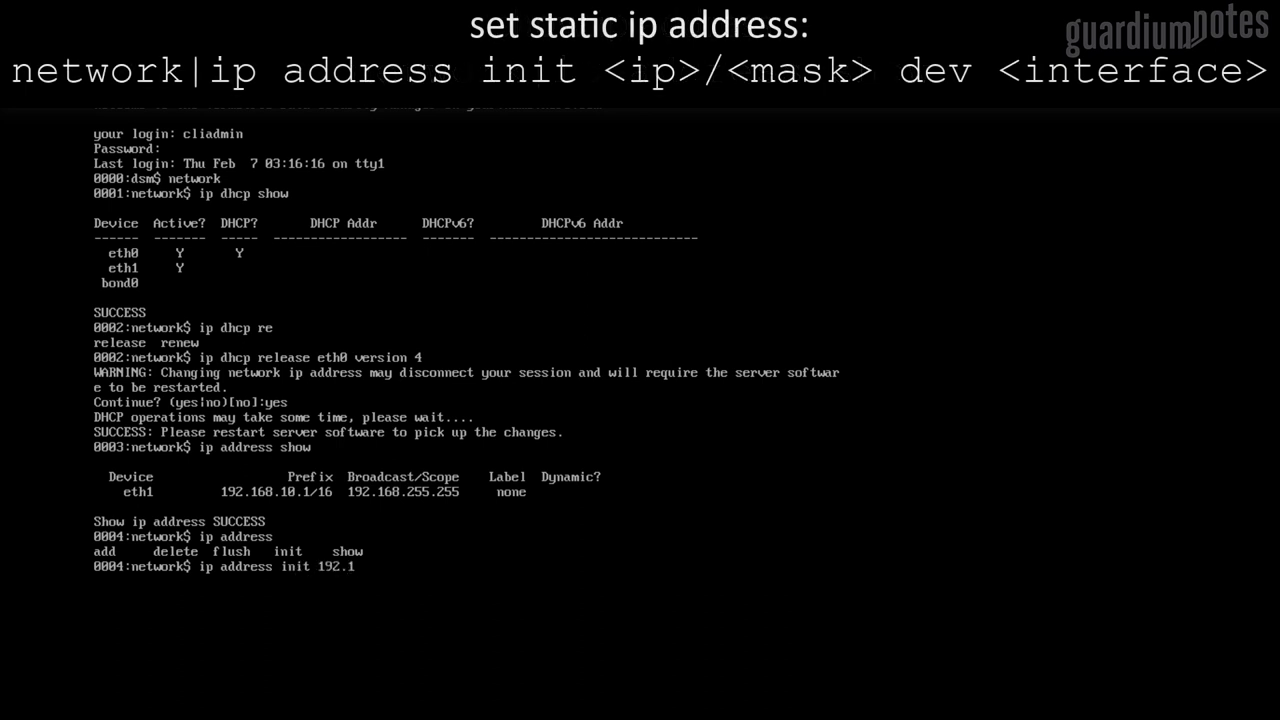
{"action": "type", "text": "68.250.161/24 dev eth"}
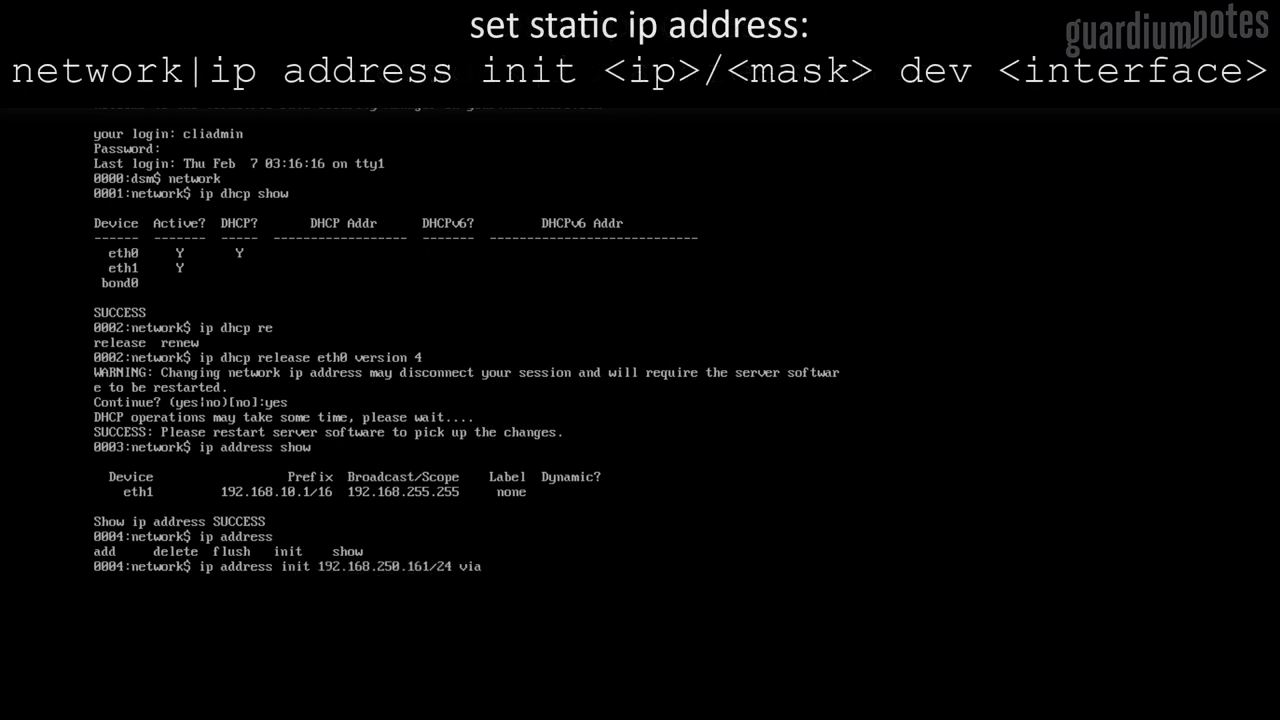
{"action": "type", "text": "0"}
{"action": "key", "text": "Return"}
{"action": "type", "text": "yes|no)[no]:"}
{"action": "key", "text": "Return"}
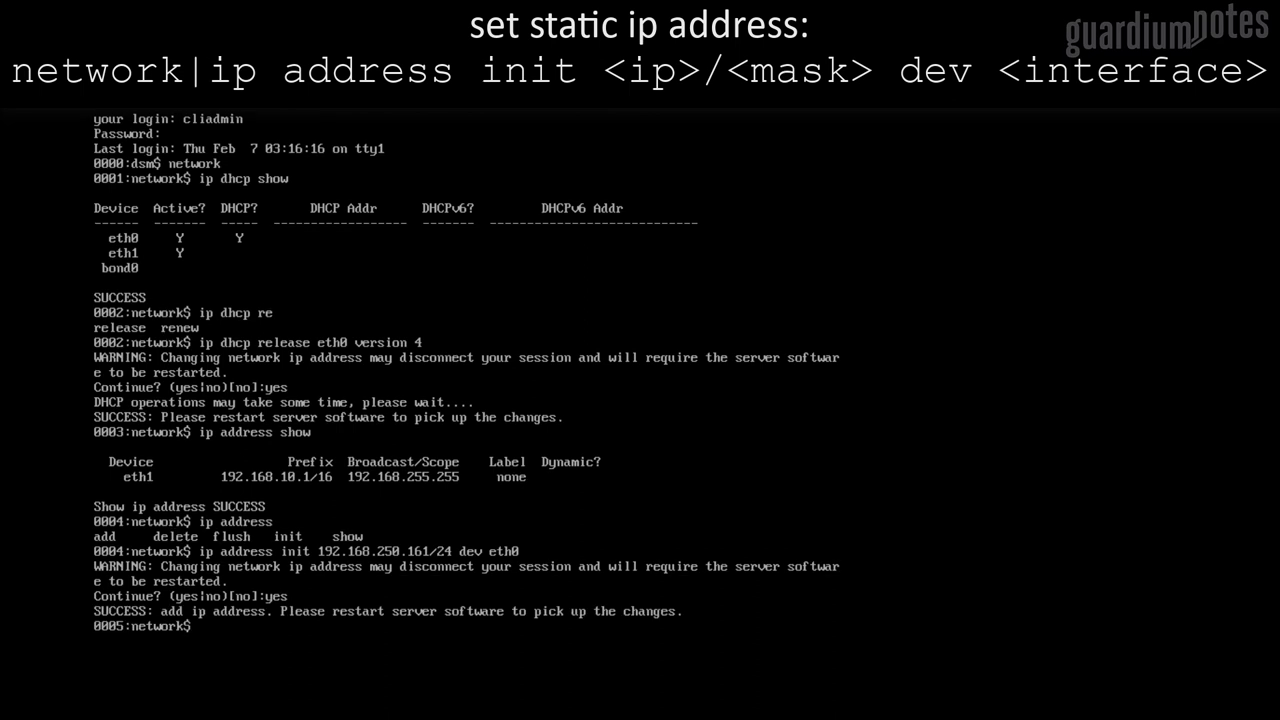
Give eth1 the static address 192.168.250.171/24, confirming yes
{"action": "key", "text": "Up"}
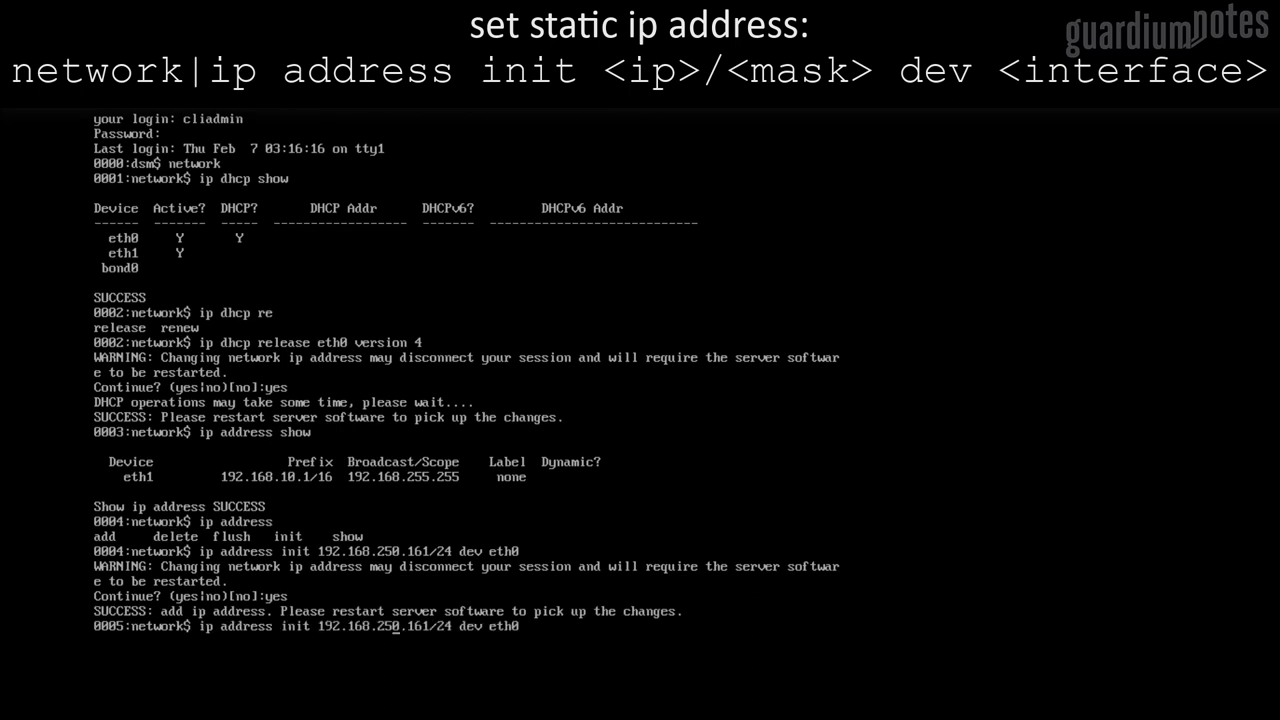
{"action": "key", "text": "Left"}
{"action": "key", "text": "Left"}
{"action": "key", "text": "Left"}
{"action": "key", "text": "Left"}
{"action": "key", "text": "Left"}
{"action": "key", "text": "Left"}
{"action": "key", "text": "Left"}
{"action": "key", "text": "Left"}
{"action": "key", "text": "Left"}
{"action": "key", "text": "Left"}
{"action": "key", "text": "Left"}
{"action": "key", "text": "Left"}
{"action": "key", "text": "Left"}
{"action": "key", "text": "BackSpace"}
{"action": "type", "text": "7"}
{"action": "key", "text": "End"}
{"action": "key", "text": "BackSpace"}
{"action": "type", "text": "1"}
{"action": "key", "text": "Return"}
{"action": "type", "text": "yes"}
{"action": "key", "text": "Return"}
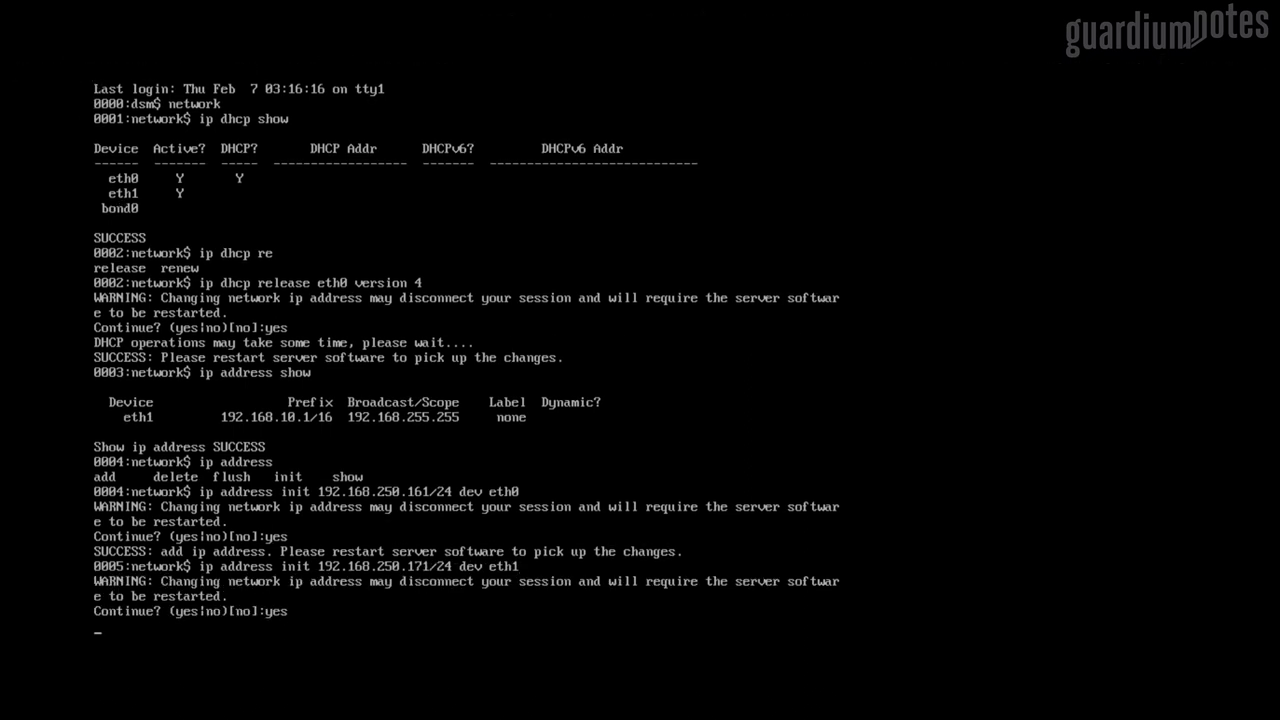
Add a main.table default route on eth0 via 192.168.250.254 and verify the routing table
{"action": "type", "text": "ip address show"}
{"action": "key", "text": "Return"}
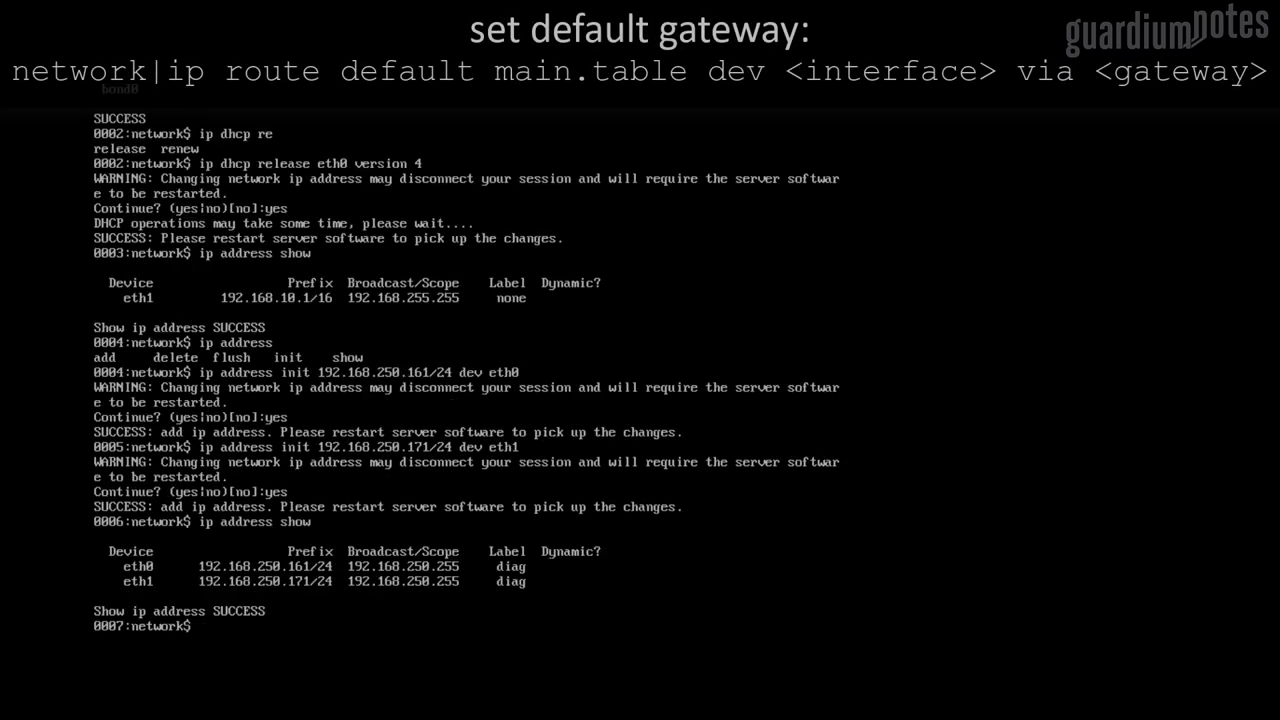
{"action": "type", "text": "ip address show"}
{"action": "type", "text": "route"}
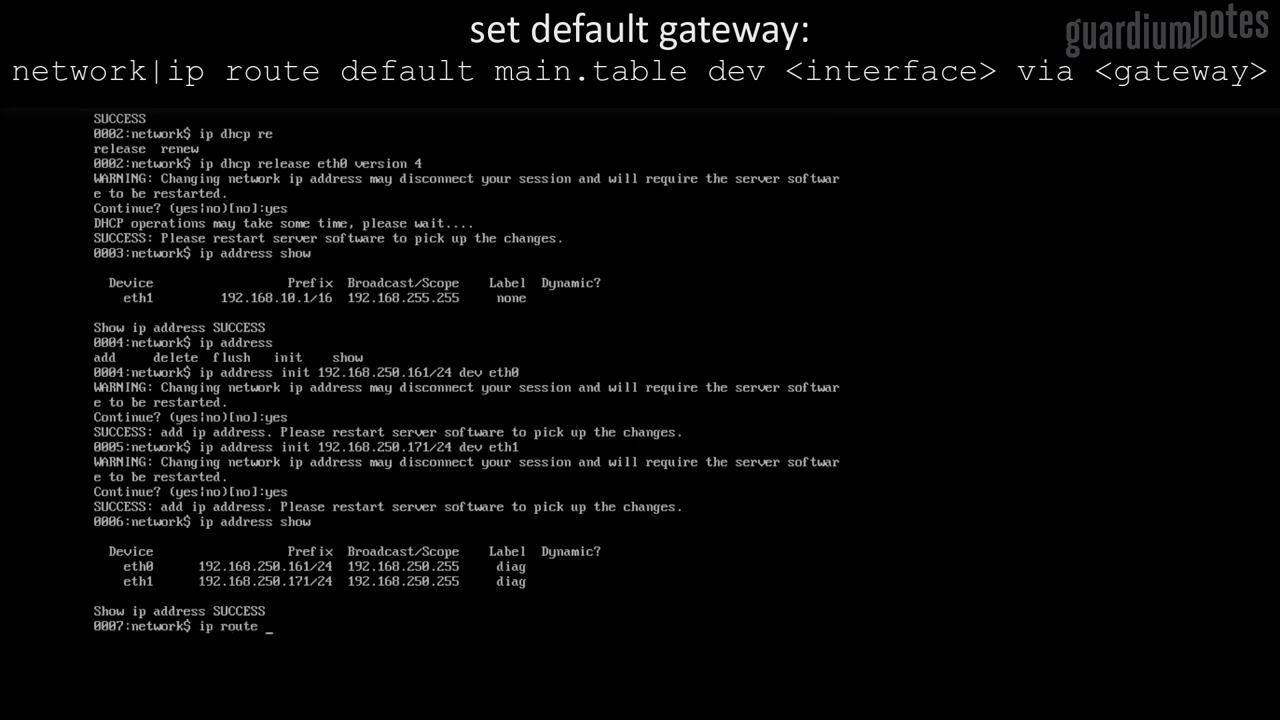
{"action": "key", "text": "Tab"}
{"action": "type", "text": "add default table main.table "}
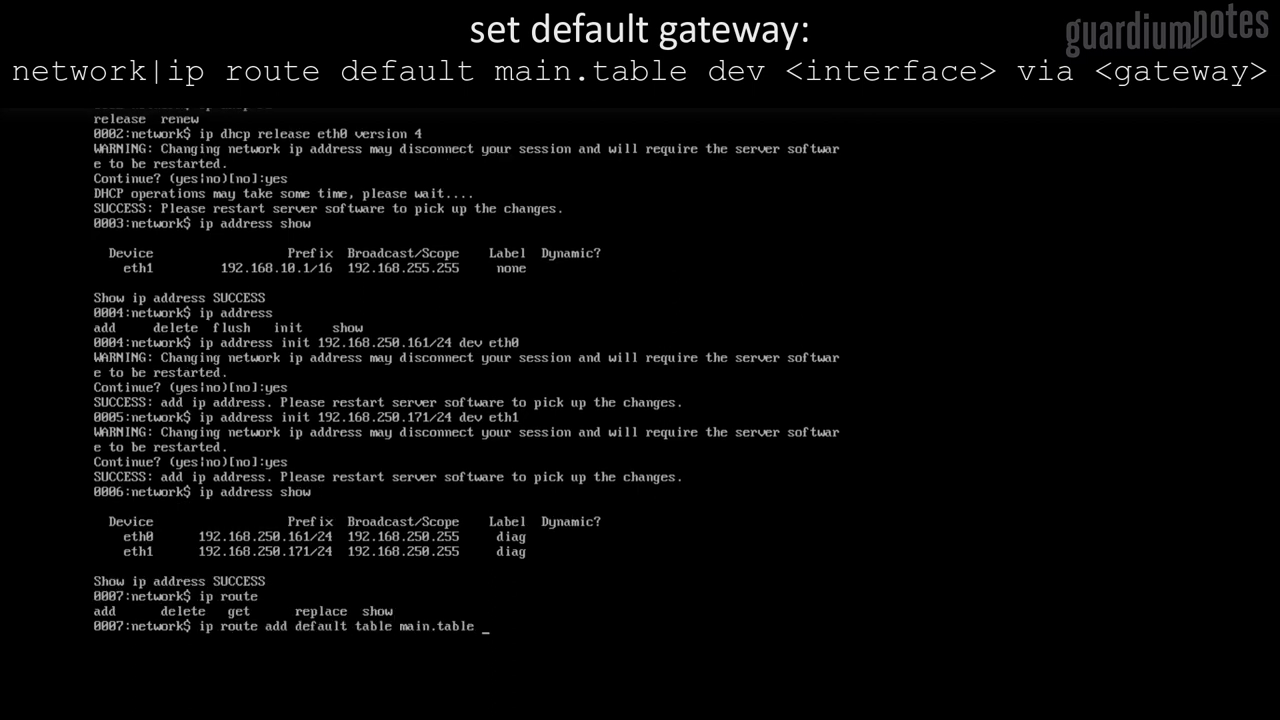
{"action": "type", "text": "192.168.250.254"}
{"action": "key", "text": "Tab"}
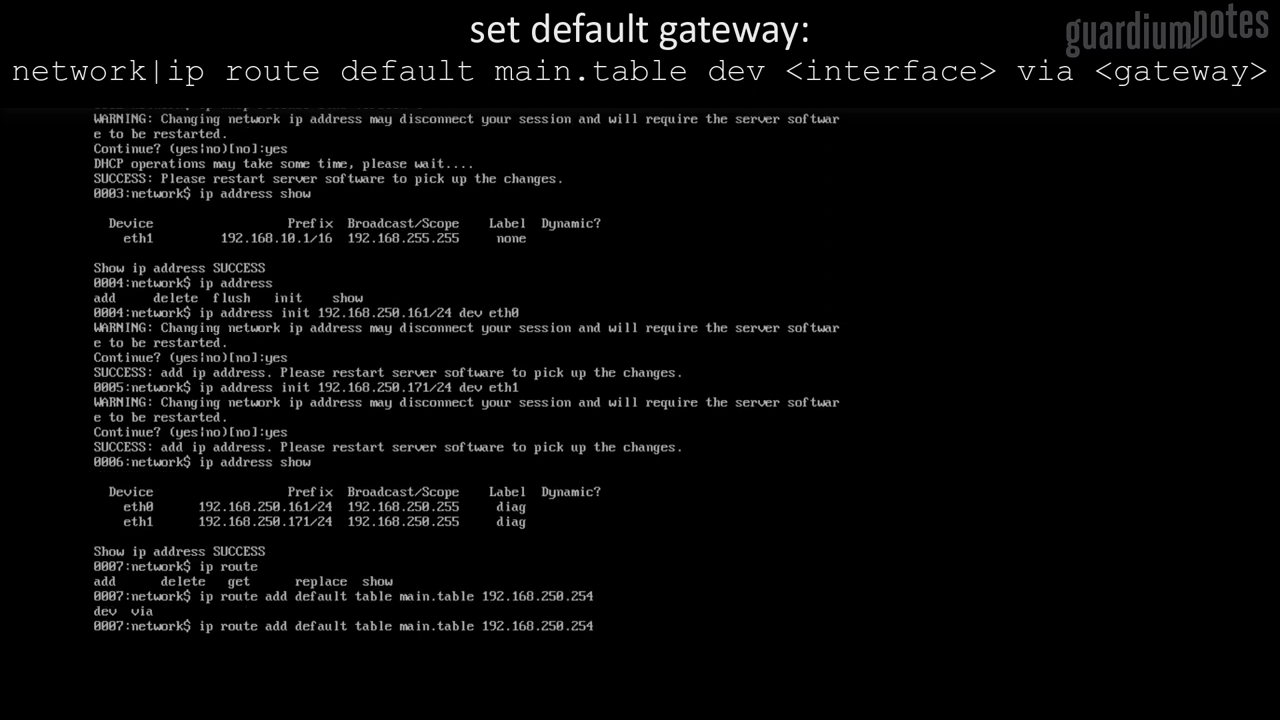
{"action": "type", "text": "dev eth0 via"}
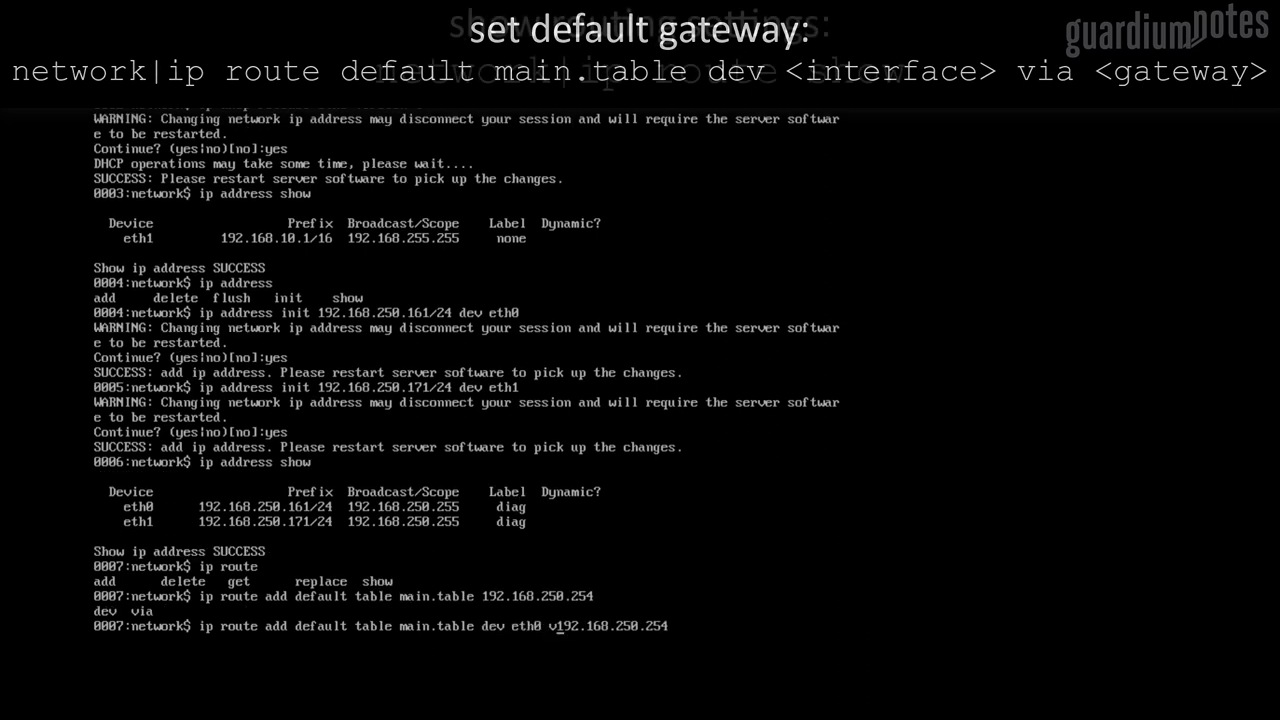
{"action": "key", "text": "Return"}
{"action": "type", "text": "ip route show"}
{"action": "key", "text": "Return"}
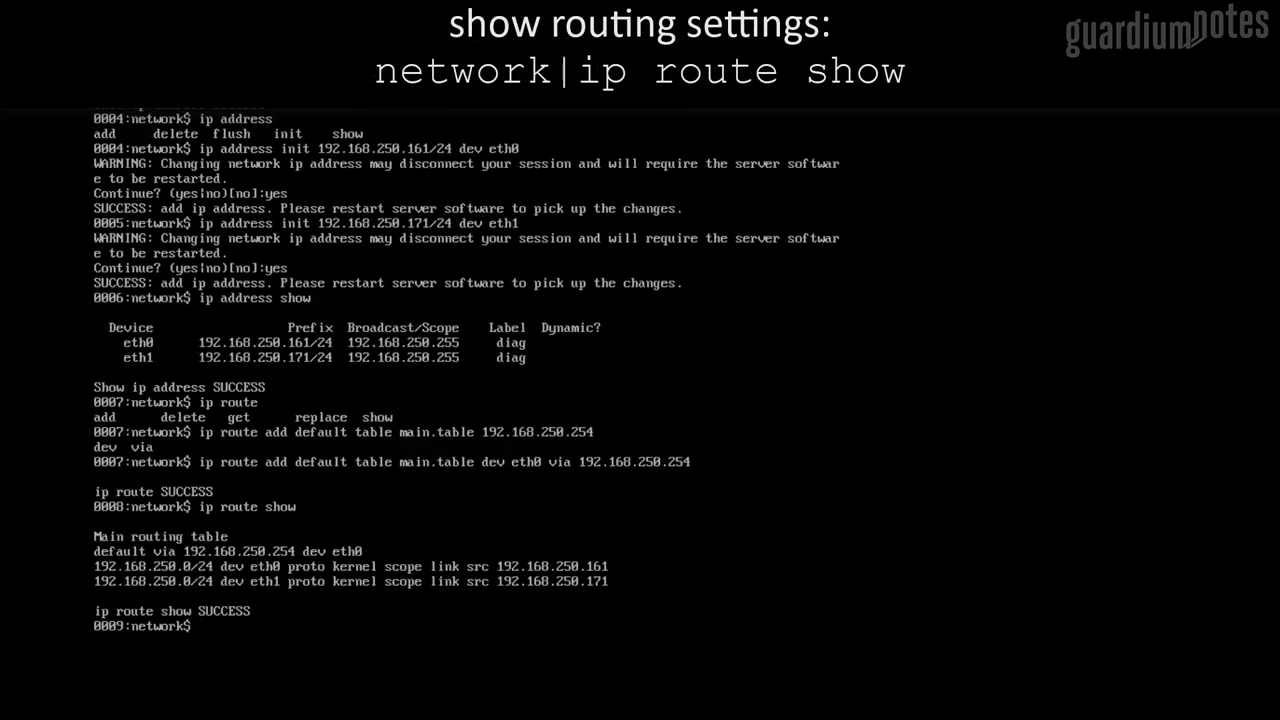
Ping 192.168.250.161, the gateway 192.168.250.254, and 192.168.1.1
{"action": "type", "text": "ping 192.1"}
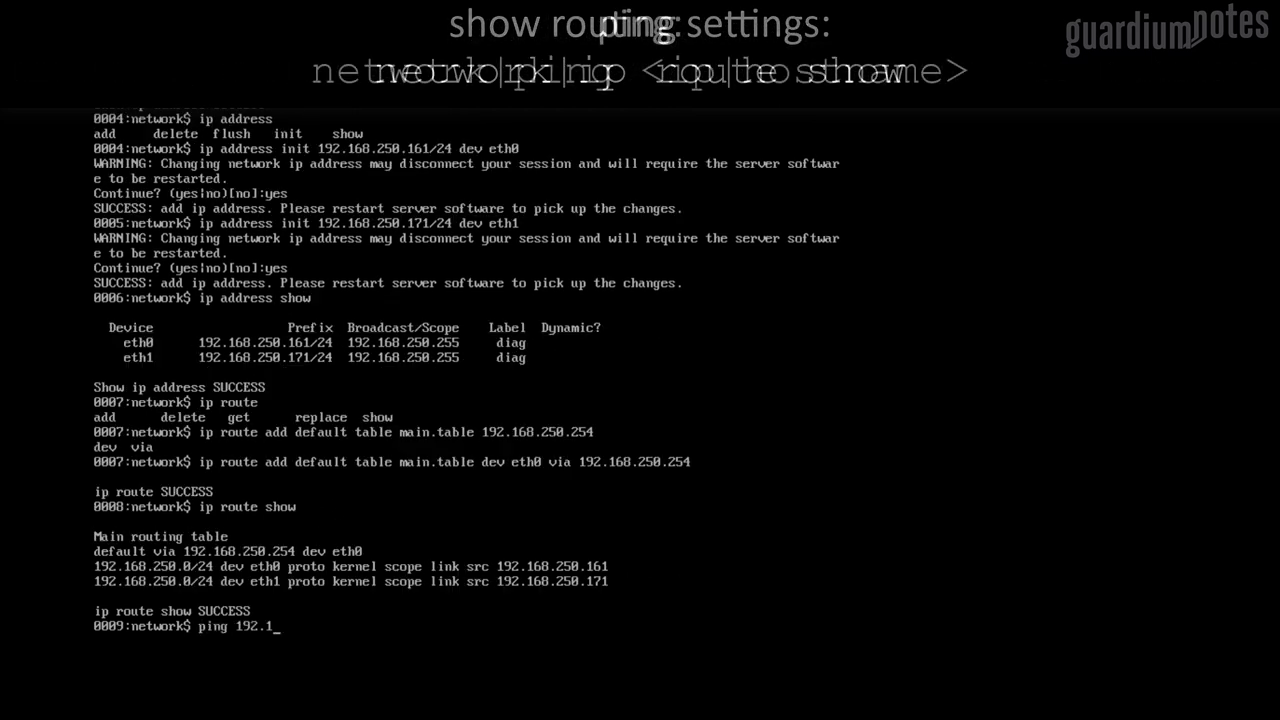
{"action": "type", "text": "68.250.161"}
{"action": "key", "text": "Return"}
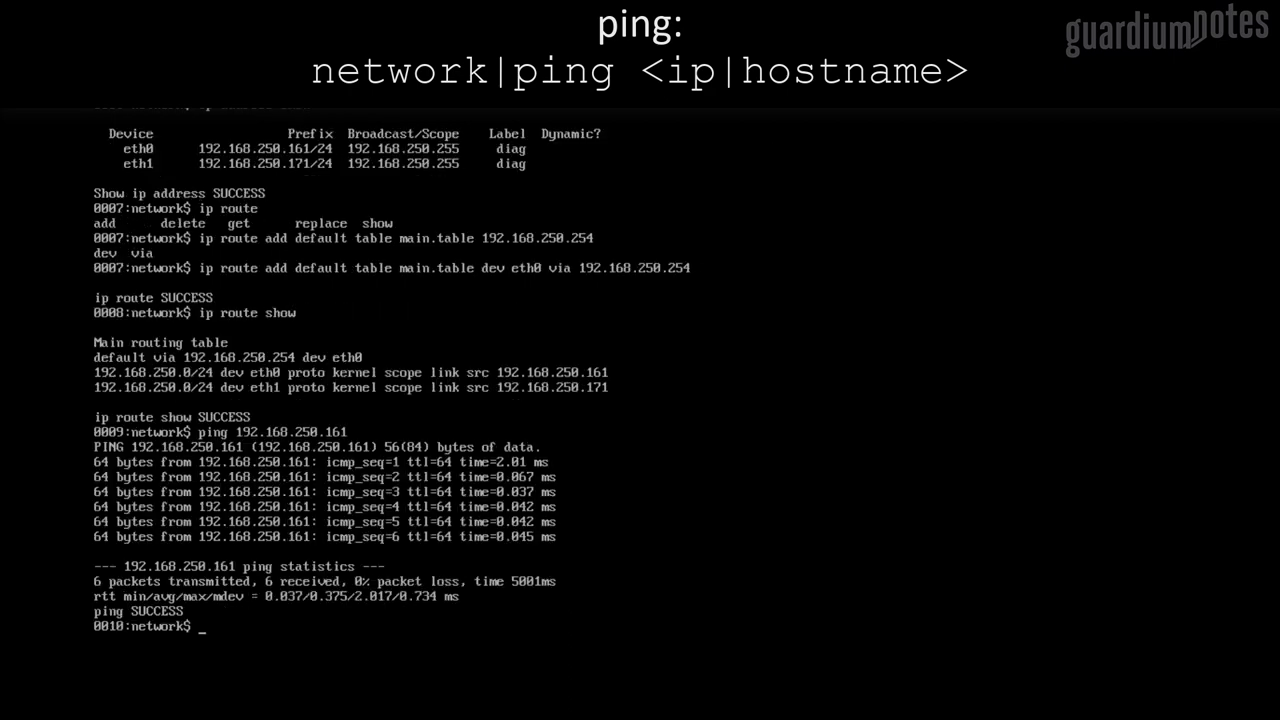
{"action": "key", "text": "Up"}
{"action": "key", "text": "BackSpace"}
{"action": "key", "text": "BackSpace"}
{"action": "key", "text": "BackSpace"}
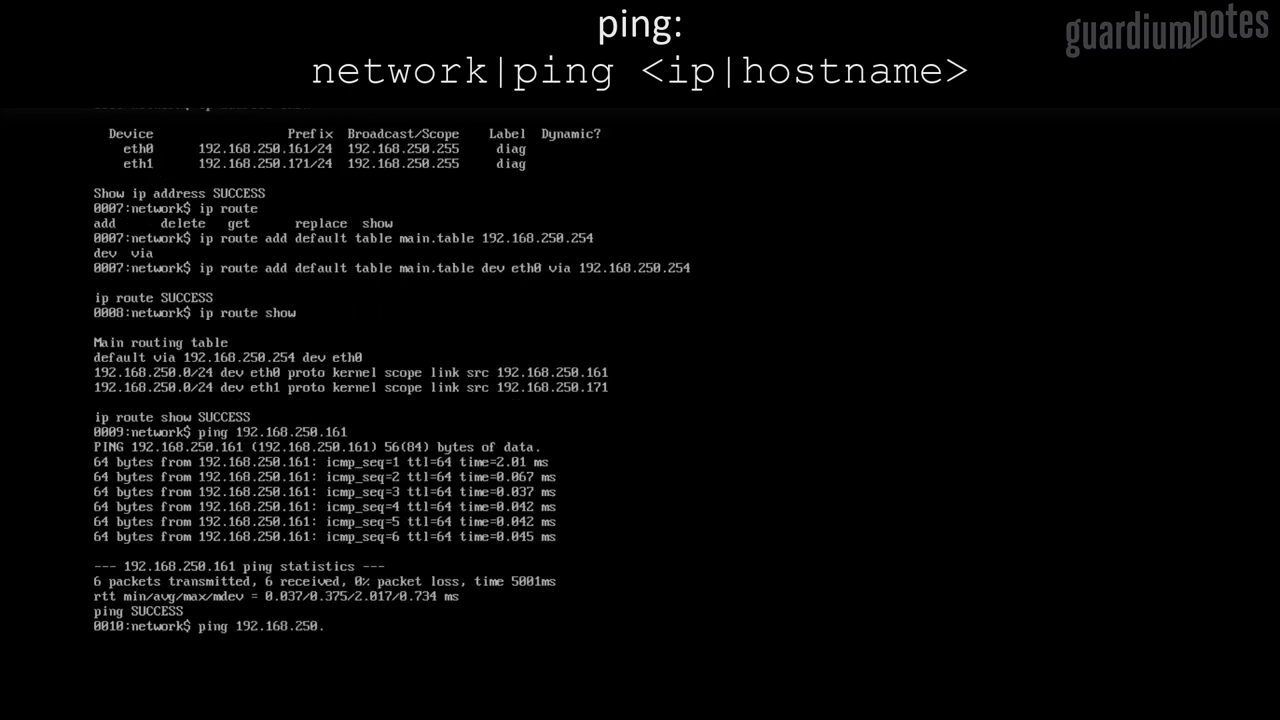
{"action": "type", "text": "254"}
{"action": "key", "text": "Return"}
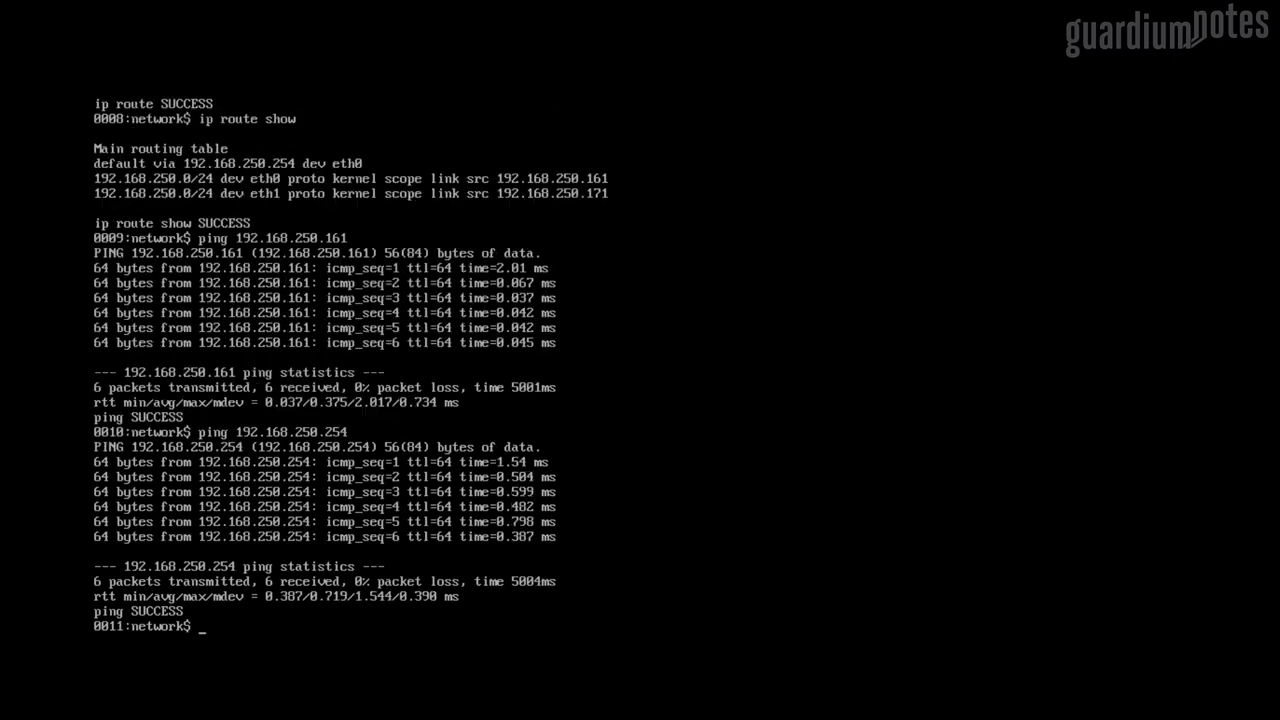
{"action": "key", "text": "Up"}
{"action": "key", "text": "BackSpace"}
{"action": "key", "text": "BackSpace"}
{"action": "key", "text": "BackSpace"}
{"action": "key", "text": "BackSpace"}
{"action": "key", "text": "BackSpace"}
{"action": "key", "text": "BackSpace"}
{"action": "key", "text": "BackSpace"}
{"action": "type", "text": "1.1"}
{"action": "key", "text": "Return"}
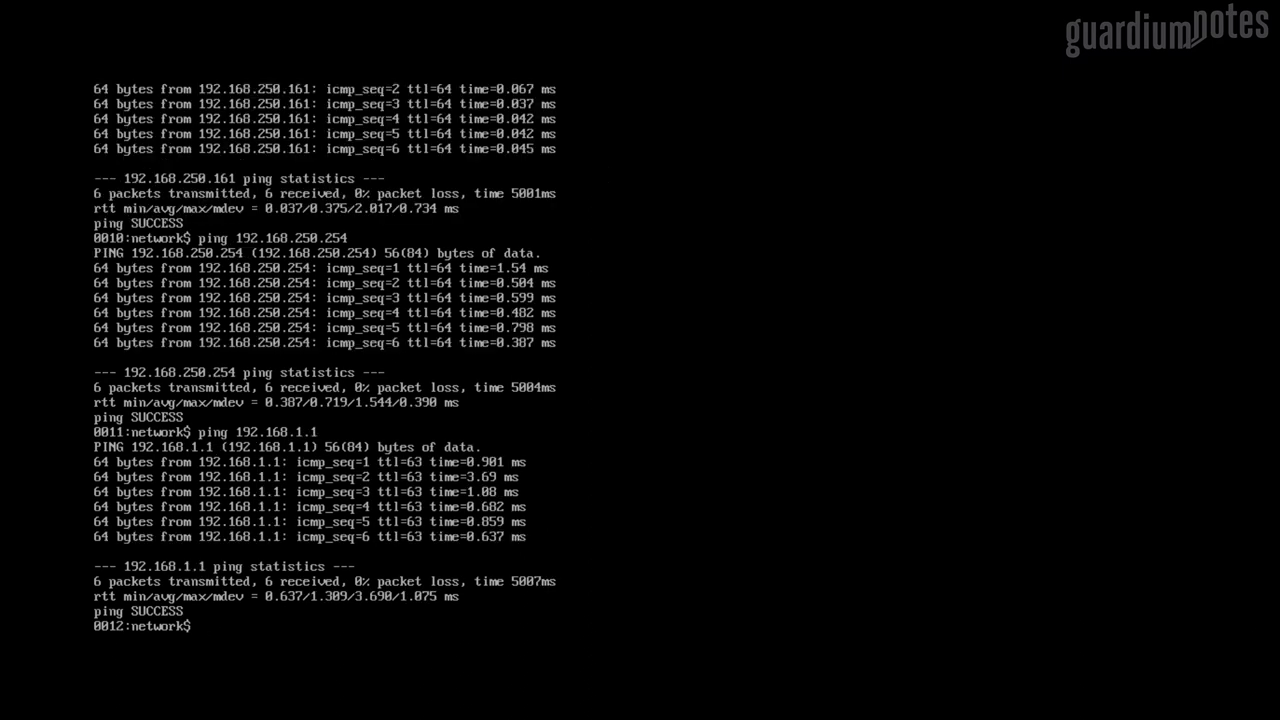
Restart the DSM server software from the system commands, confirming with yes
{"action": "type", "text": "up"}
{"action": "key", "text": "Return"}
{"action": "type", "text": "syst"}
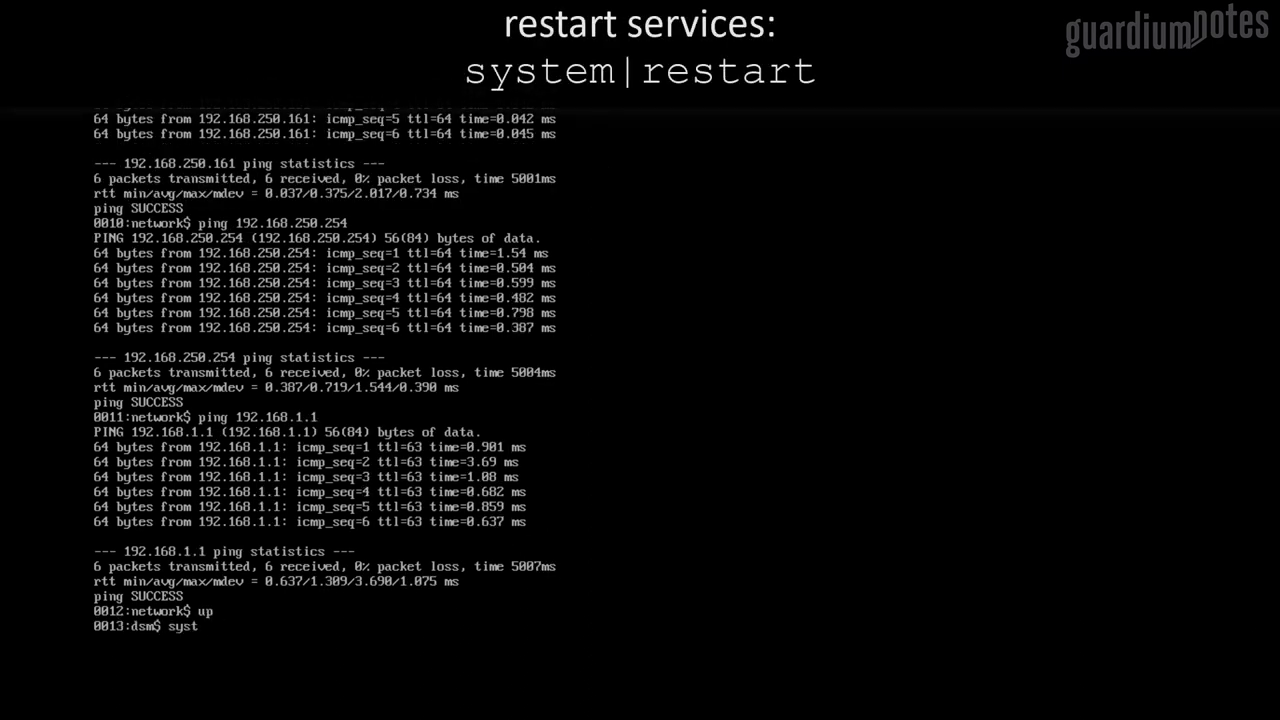
{"action": "type", "text": "em"}
{"action": "key", "text": "Return"}
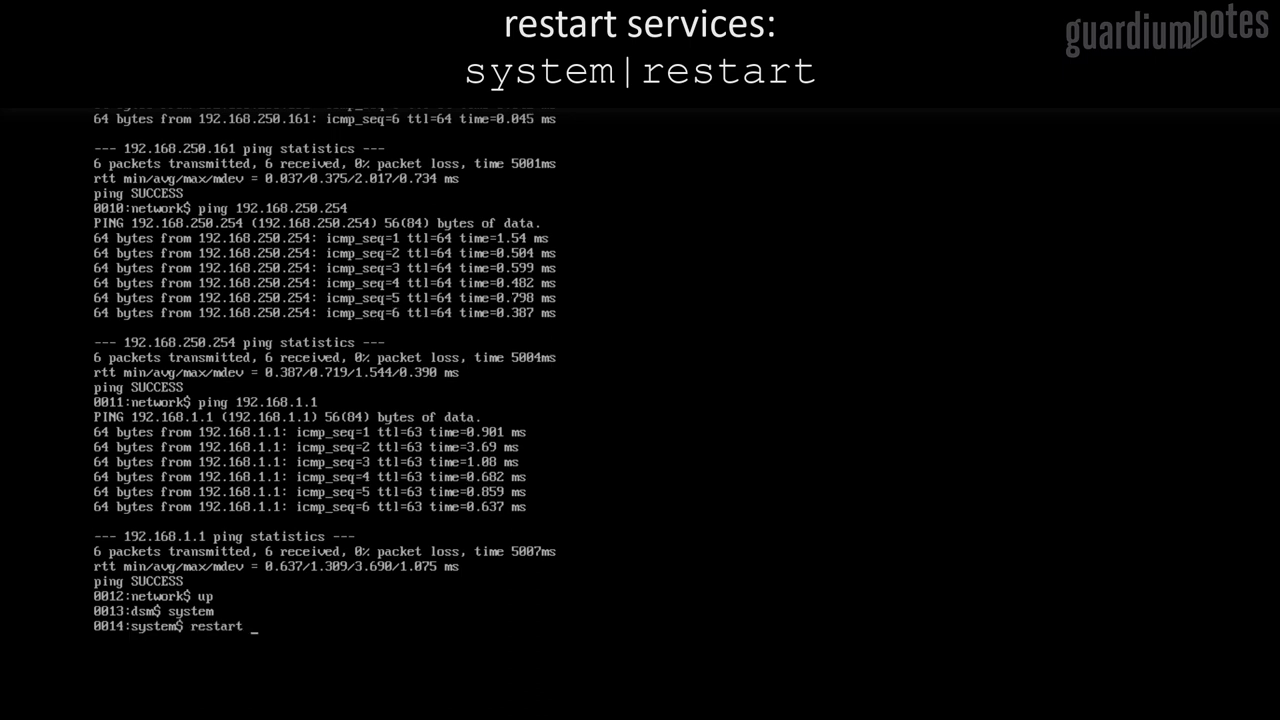
{"action": "type", "text": "restart"}
{"action": "key", "text": "Return"}
{"action": "type", "text": "yes"}
{"action": "key", "text": "Return"}
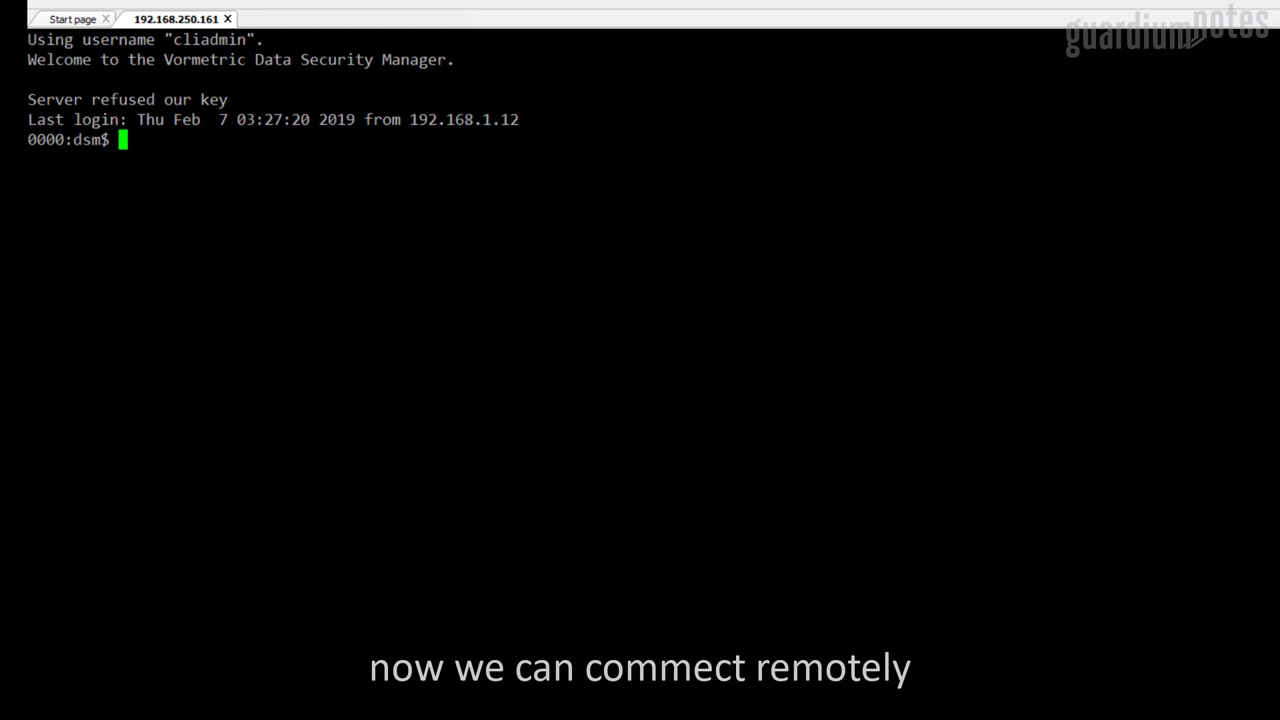
Enter the network command group and list its available commands
{"action": "type", "text": "network"}
{"action": "key", "text": "Return"}
{"action": "key", "text": "Tab"}
Set nameserver dns1 to 192.168.200.29 and search domain guardium.notes, then show the DNS settings
{"action": "type", "text": "dns"}
{"action": "key", "text": "Tab"}
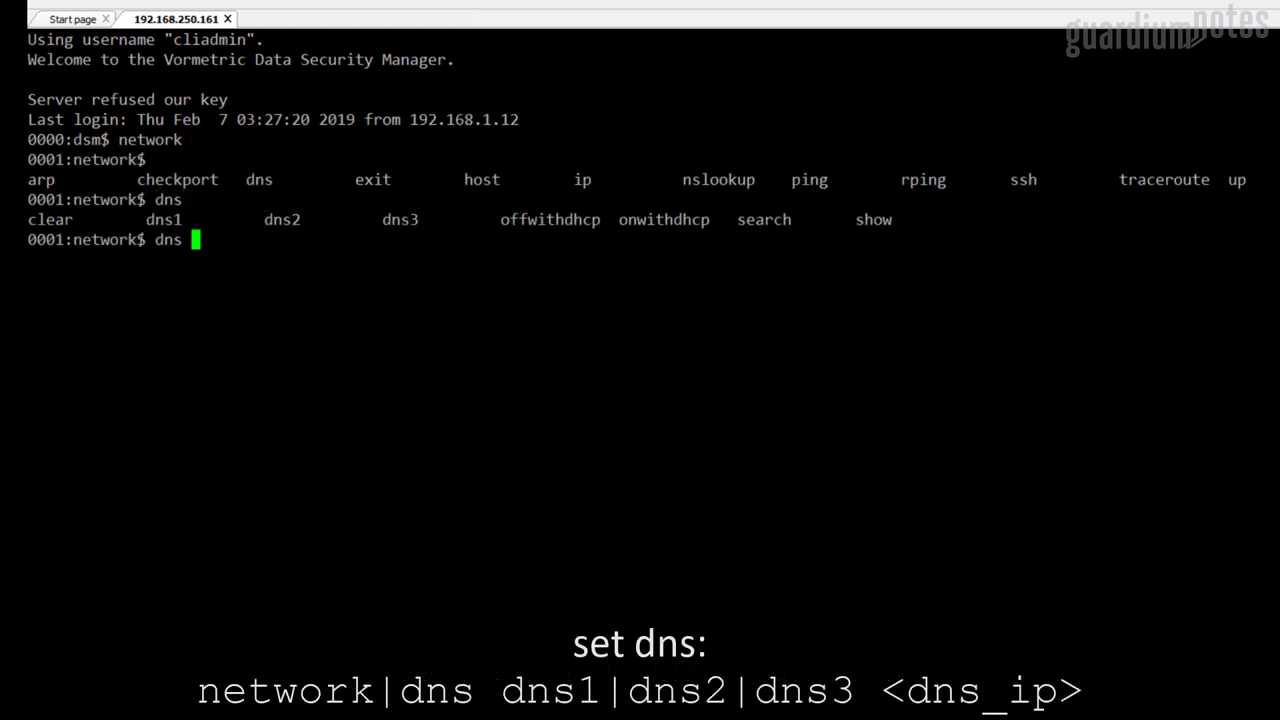
{"action": "type", "text": "dns1 192.1"}
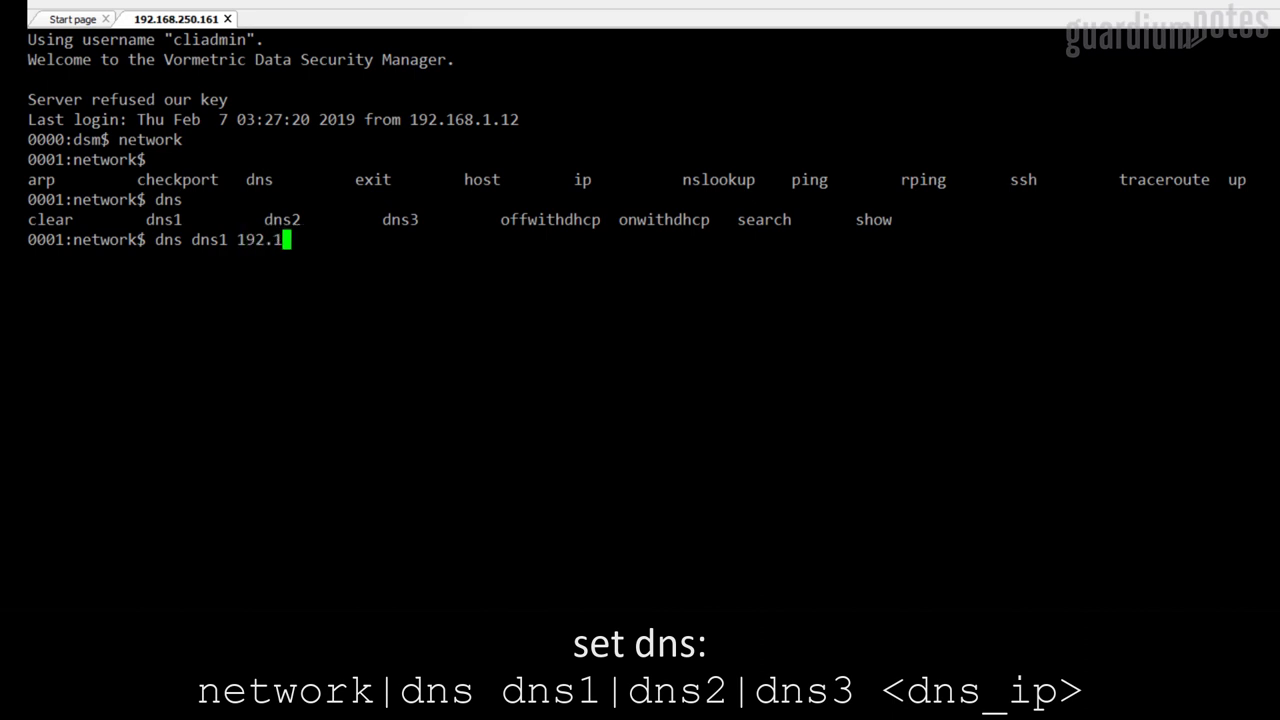
{"action": "type", "text": "68.200.29"}
{"action": "key", "text": "Return"}
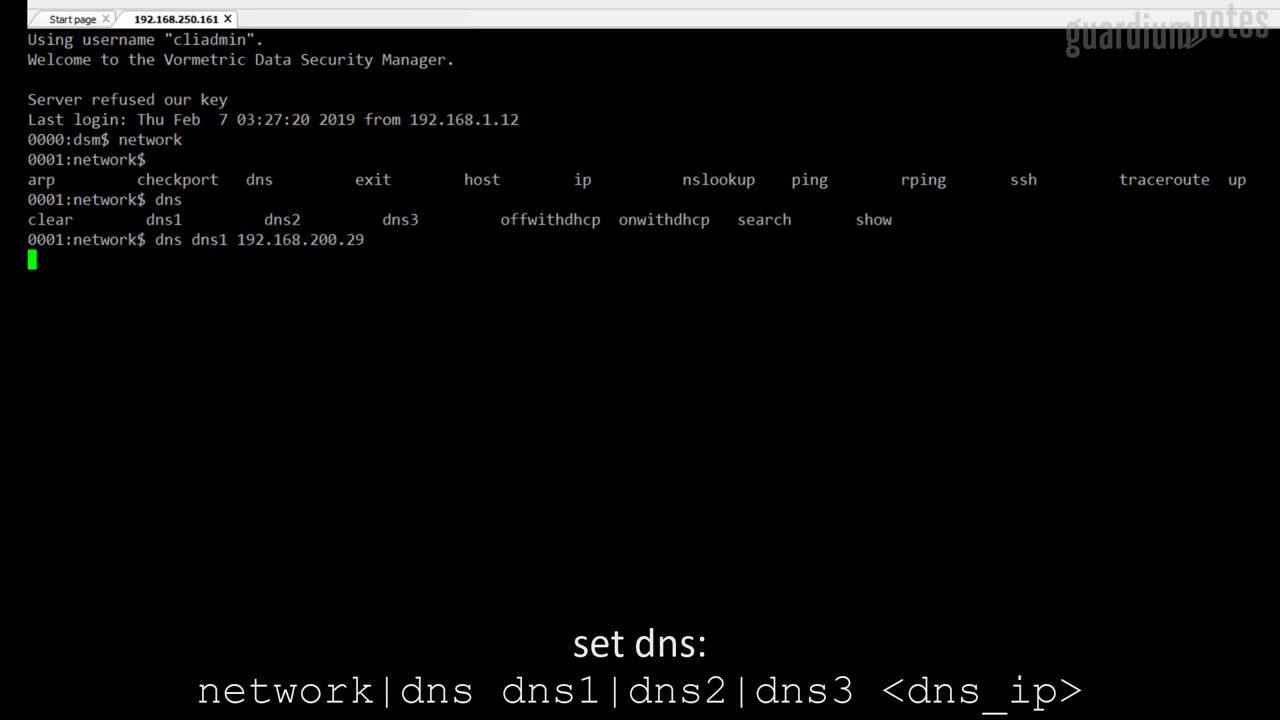
{"action": "key", "text": "Up"}
{"action": "key", "text": "BackSpace"}
{"action": "key", "text": "BackSpace"}
{"action": "key", "text": "BackSpace"}
{"action": "key", "text": "BackSpace"}
{"action": "key", "text": "BackSpace"}
{"action": "key", "text": "BackSpace"}
{"action": "key", "text": "BackSpace"}
{"action": "key", "text": "BackSpace"}
{"action": "key", "text": "BackSpace"}
{"action": "key", "text": "BackSpace"}
{"action": "key", "text": "BackSpace"}
{"action": "key", "text": "BackSpace"}
{"action": "key", "text": "BackSpace"}
{"action": "key", "text": "BackSpace"}
{"action": "key", "text": "BackSpace"}
{"action": "key", "text": "BackSpace"}
{"action": "key", "text": "BackSpace"}
{"action": "key", "text": "BackSpace"}
{"action": "key", "text": "BackSpace"}
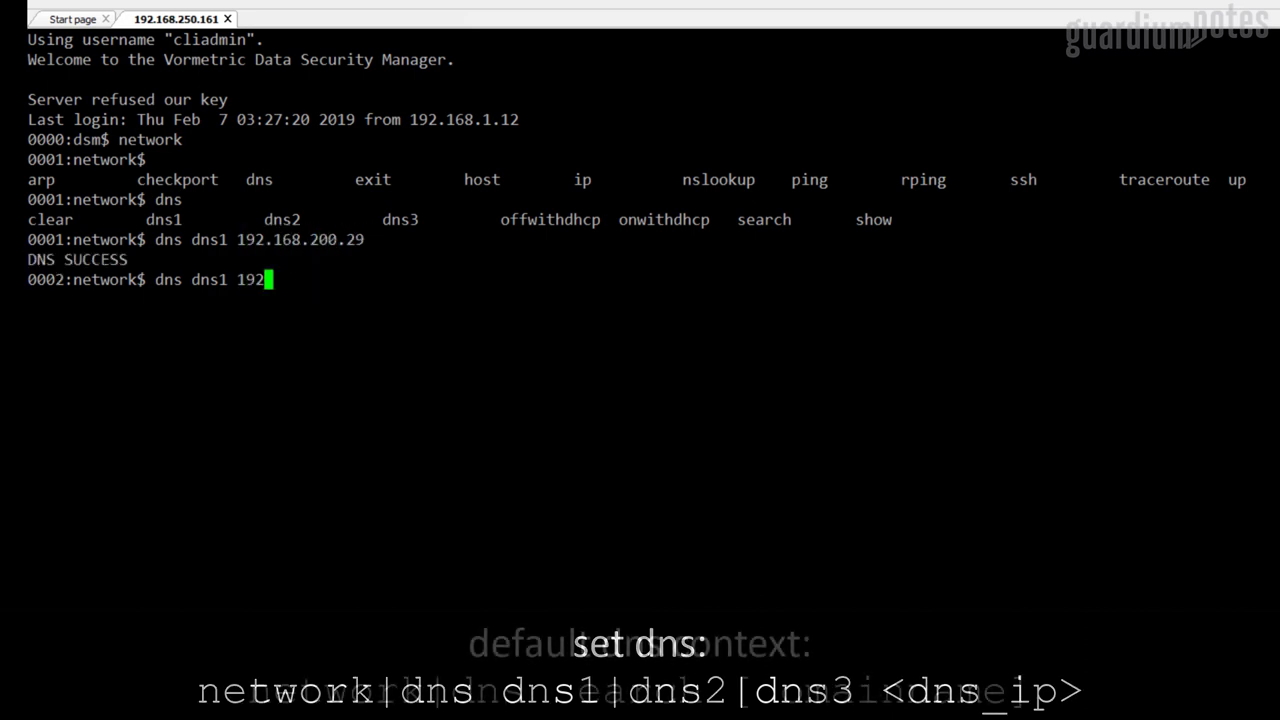
{"action": "type", "text": "search guardium.notes"}
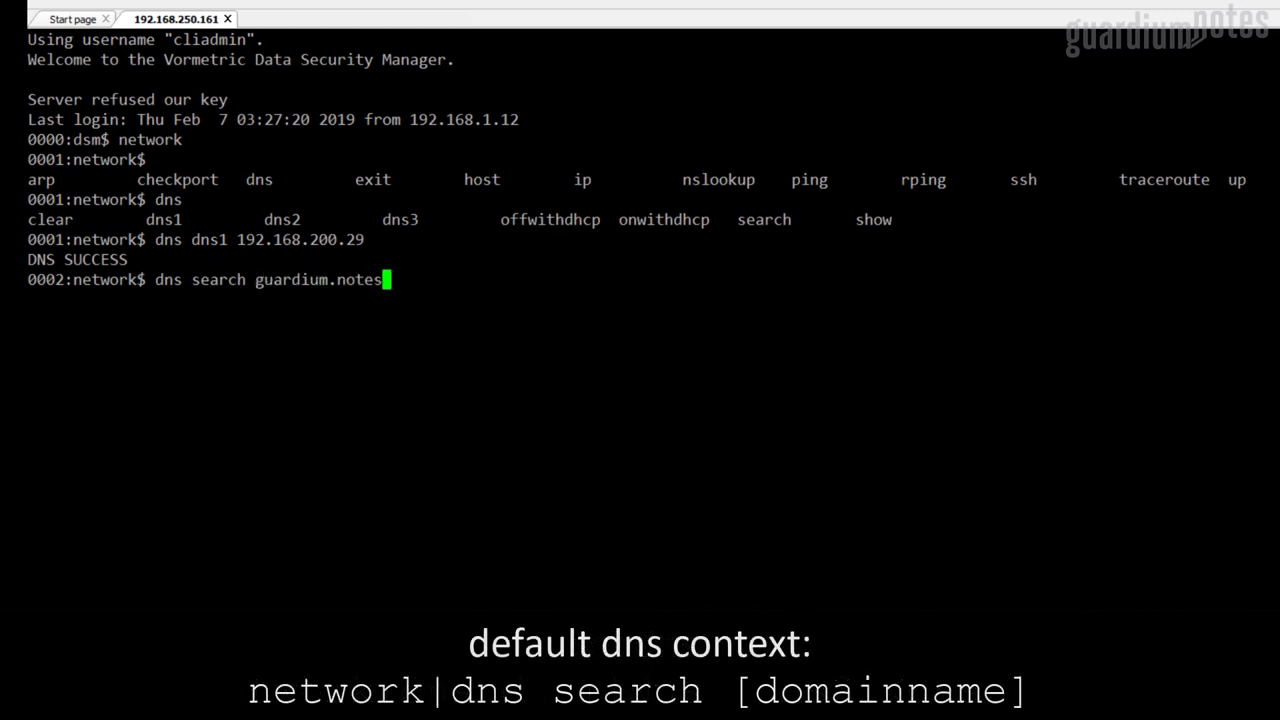
{"action": "key", "text": "Return"}
{"action": "key", "text": "Up"}
{"action": "key", "text": "BackSpace"}
{"action": "key", "text": "BackSpace"}
{"action": "key", "text": "BackSpace"}
{"action": "key", "text": "BackSpace"}
{"action": "key", "text": "BackSpace"}
{"action": "key", "text": "BackSpace"}
{"action": "key", "text": "BackSpace"}
{"action": "key", "text": "BackSpace"}
{"action": "key", "text": "BackSpace"}
{"action": "key", "text": "BackSpace"}
{"action": "key", "text": "BackSpace"}
{"action": "key", "text": "BackSpace"}
{"action": "key", "text": "BackSpace"}
{"action": "key", "text": "BackSpace"}
{"action": "key", "text": "BackSpace"}
{"action": "key", "text": "BackSpace"}
{"action": "key", "text": "BackSpace"}
{"action": "key", "text": "BackSpace"}
{"action": "key", "text": "BackSpace"}
{"action": "key", "text": "BackSpace"}
{"action": "type", "text": "show"}
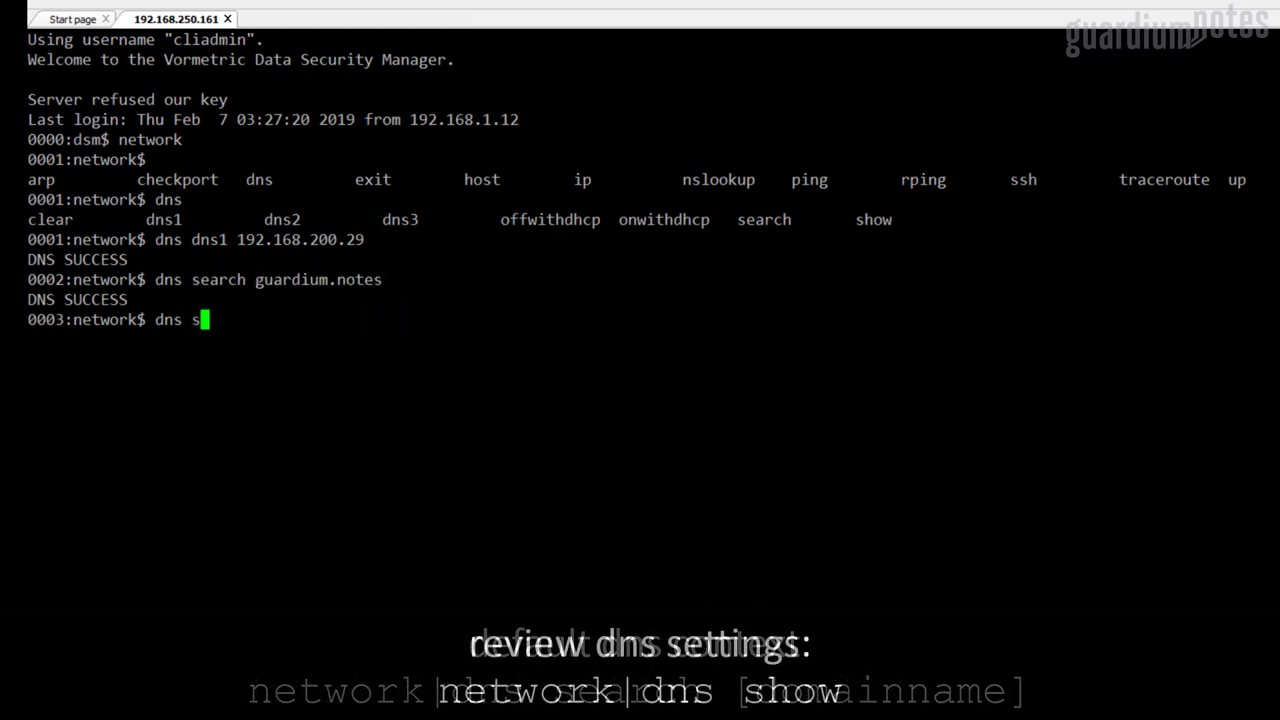
{"action": "key", "text": "Return"}
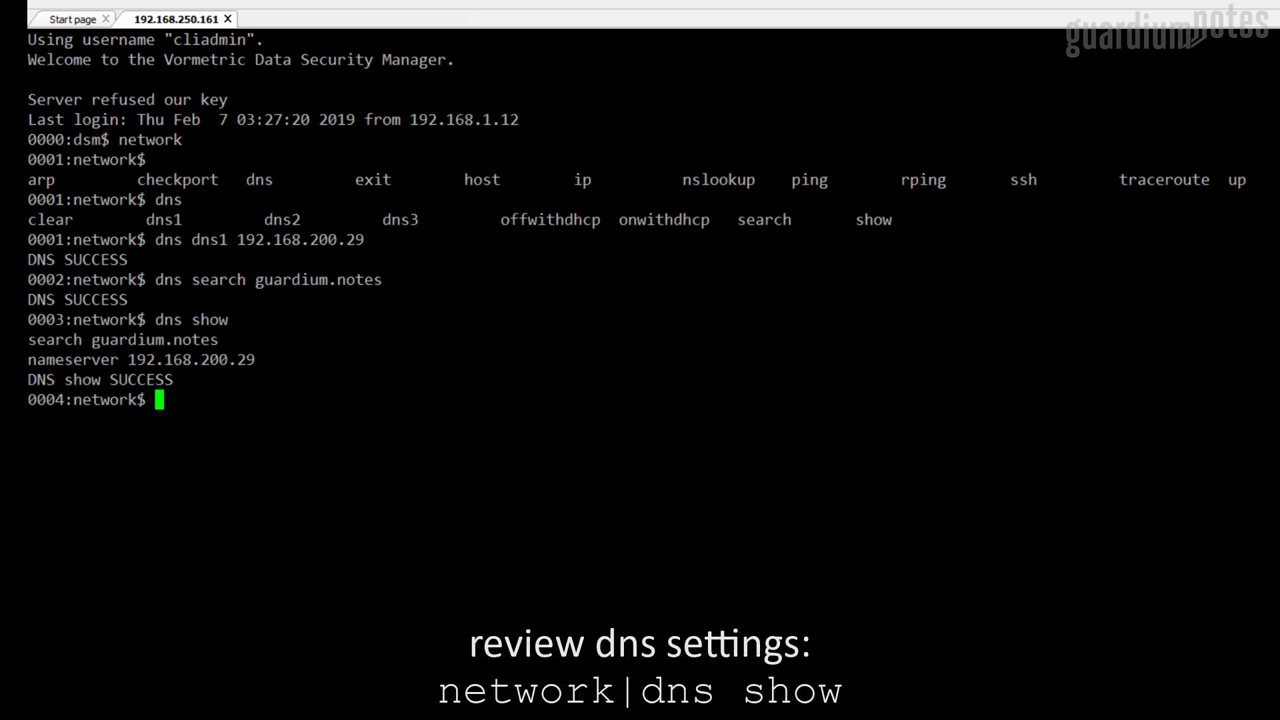
Ping adp.guardium.notes to confirm name resolution, then return to the top level
{"action": "type", "text": "ping adp.guardium.notes"}
{"action": "key", "text": "Return"}
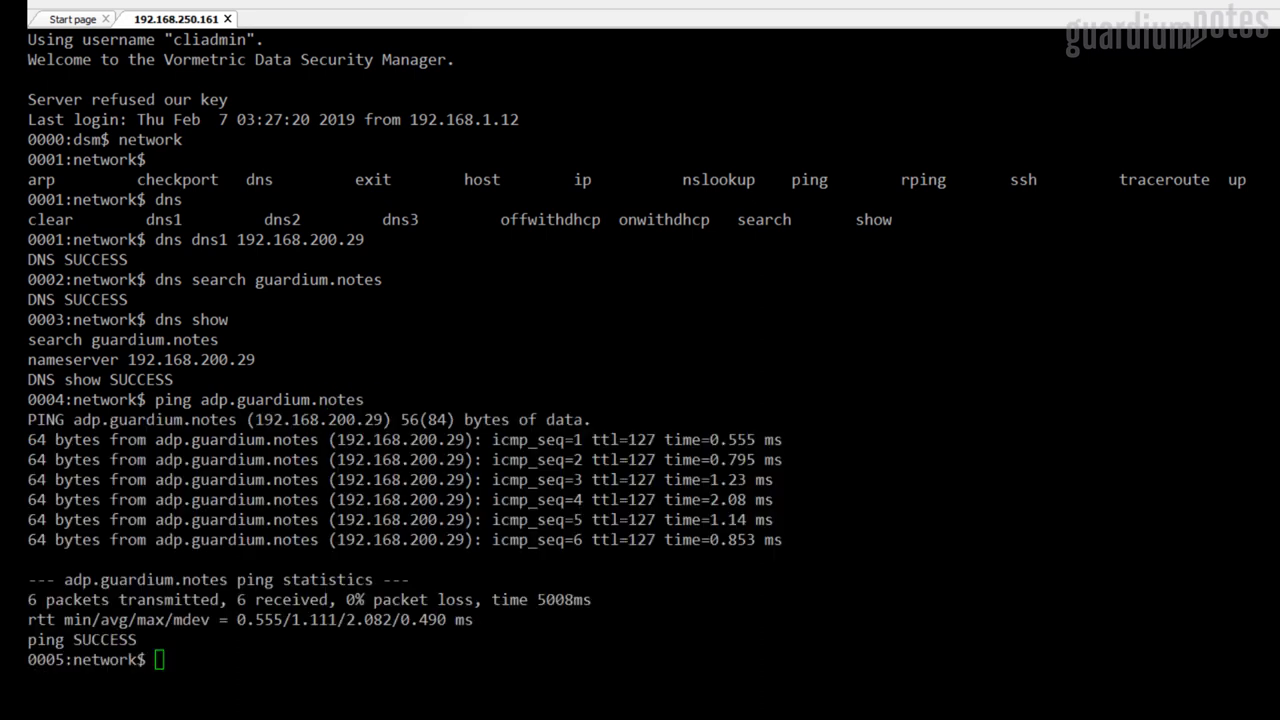
{"action": "type", "text": "up"}
{"action": "key", "text": "Return"}
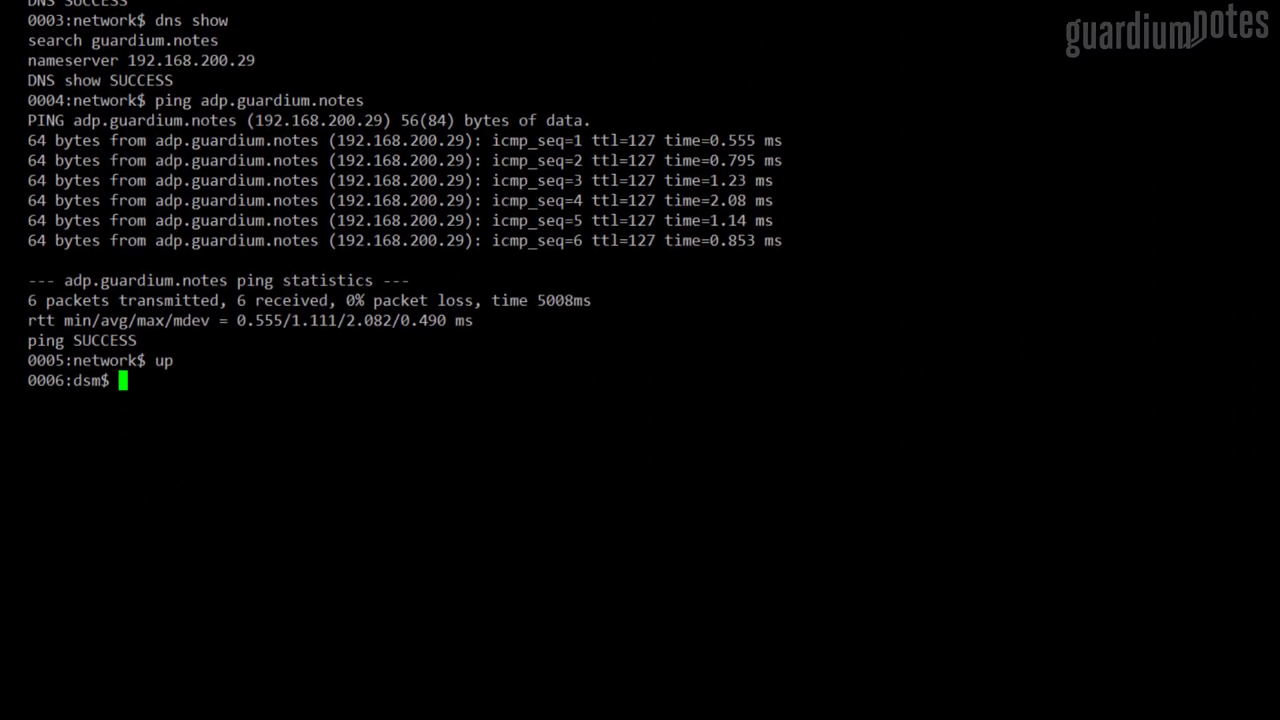
In maintenance, add 192.168.200.29 as the ntpdate time server and turn NTP on
{"action": "type", "text": "maintenance"}
{"action": "key", "text": "Return"}
{"action": "key", "text": "Tab"}
{"action": "key", "text": "Tab"}
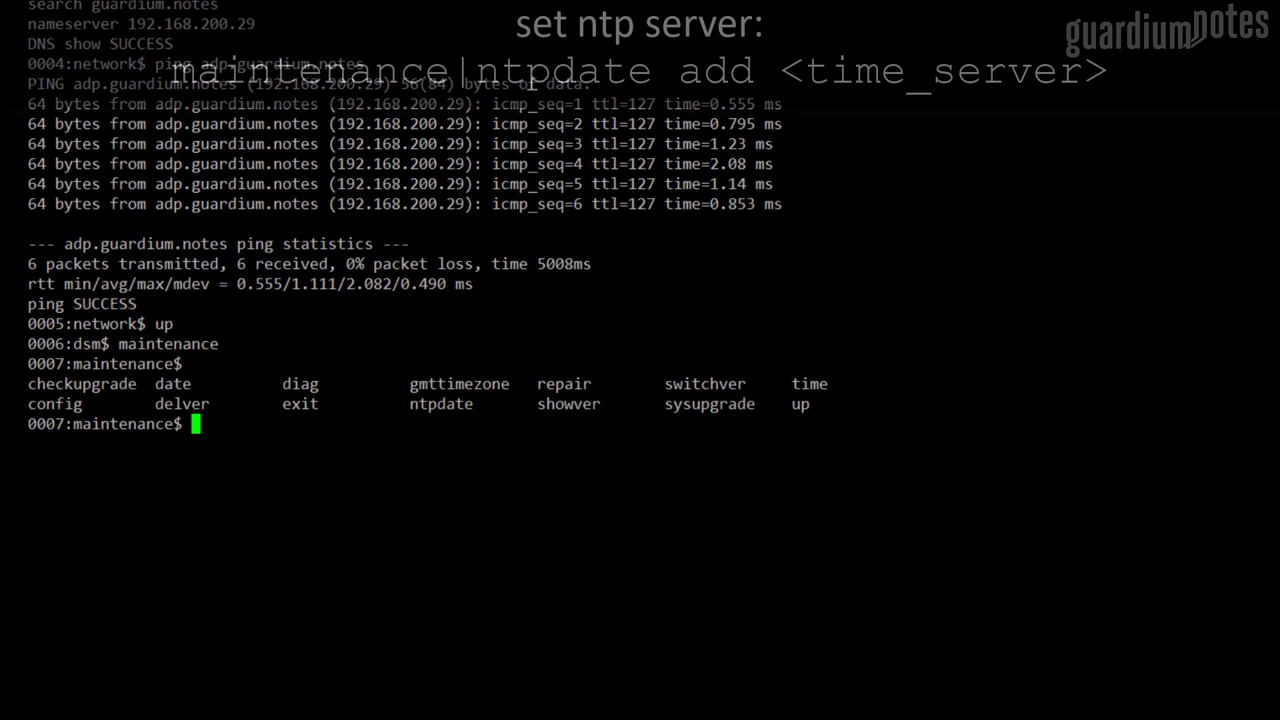
{"action": "type", "text": "ntpdate"}
{"action": "key", "text": "Tab"}
{"action": "key", "text": "Tab"}
{"action": "type", "text": "ad"}
{"action": "key", "text": "Tab"}
{"action": "key", "text": "Tab"}
{"action": "type", "text": "19"}
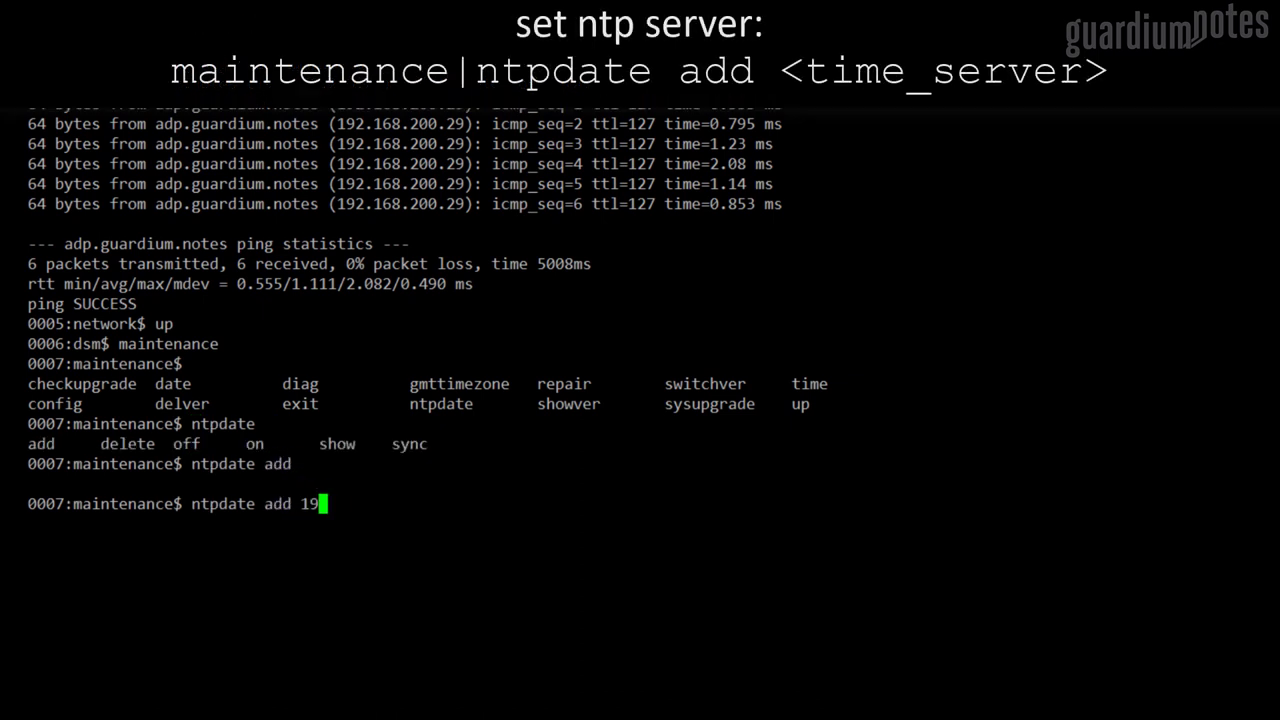
{"action": "type", "text": "2.168.200.29"}
{"action": "key", "text": "Return"}
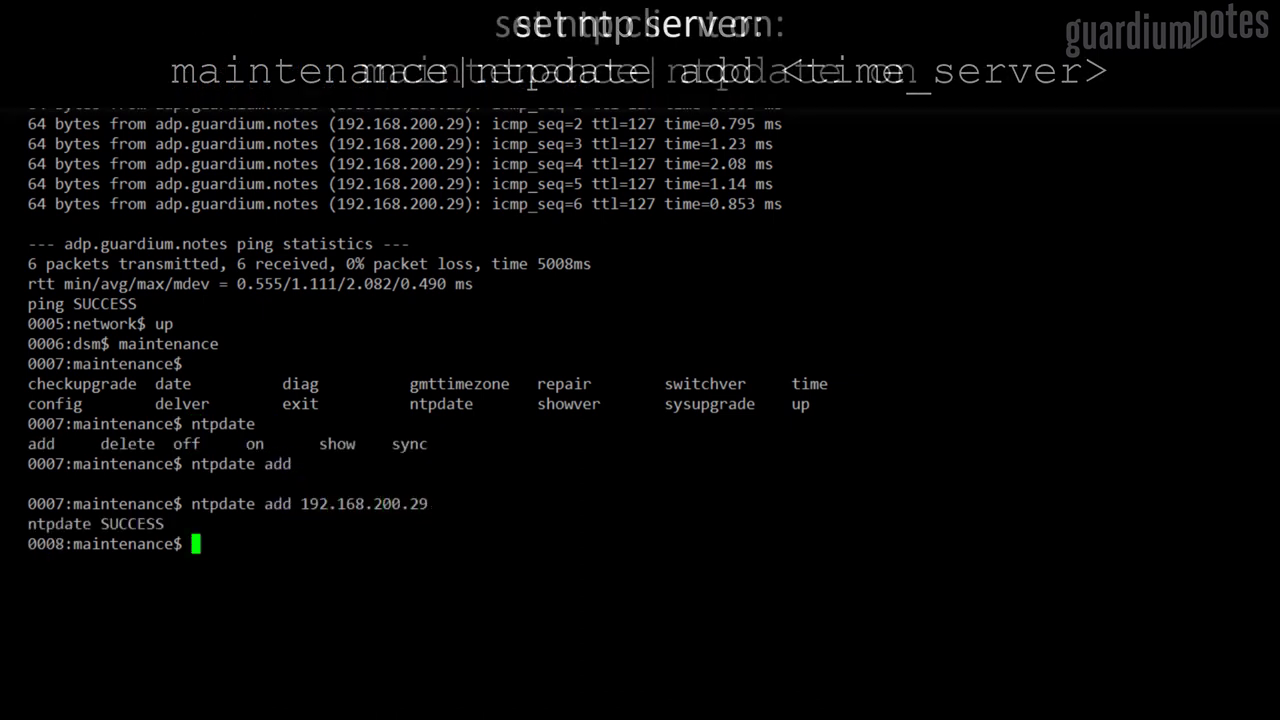
{"action": "key", "text": "Up"}
{"action": "key", "text": "BackSpace"}
{"action": "key", "text": "BackSpace"}
{"action": "key", "text": "BackSpace"}
{"action": "key", "text": "BackSpace"}
{"action": "key", "text": "BackSpace"}
{"action": "key", "text": "BackSpace"}
{"action": "key", "text": "BackSpace"}
{"action": "key", "text": "BackSpace"}
{"action": "key", "text": "BackSpace"}
{"action": "key", "text": "BackSpace"}
{"action": "key", "text": "BackSpace"}
{"action": "key", "text": "BackSpace"}
{"action": "key", "text": "BackSpace"}
{"action": "key", "text": "BackSpace"}
{"action": "key", "text": "BackSpace"}
{"action": "key", "text": "BackSpace"}
{"action": "key", "text": "BackSpace"}
{"action": "key", "text": "BackSpace"}
{"action": "type", "text": "on"}
{"action": "key", "text": "Return"}
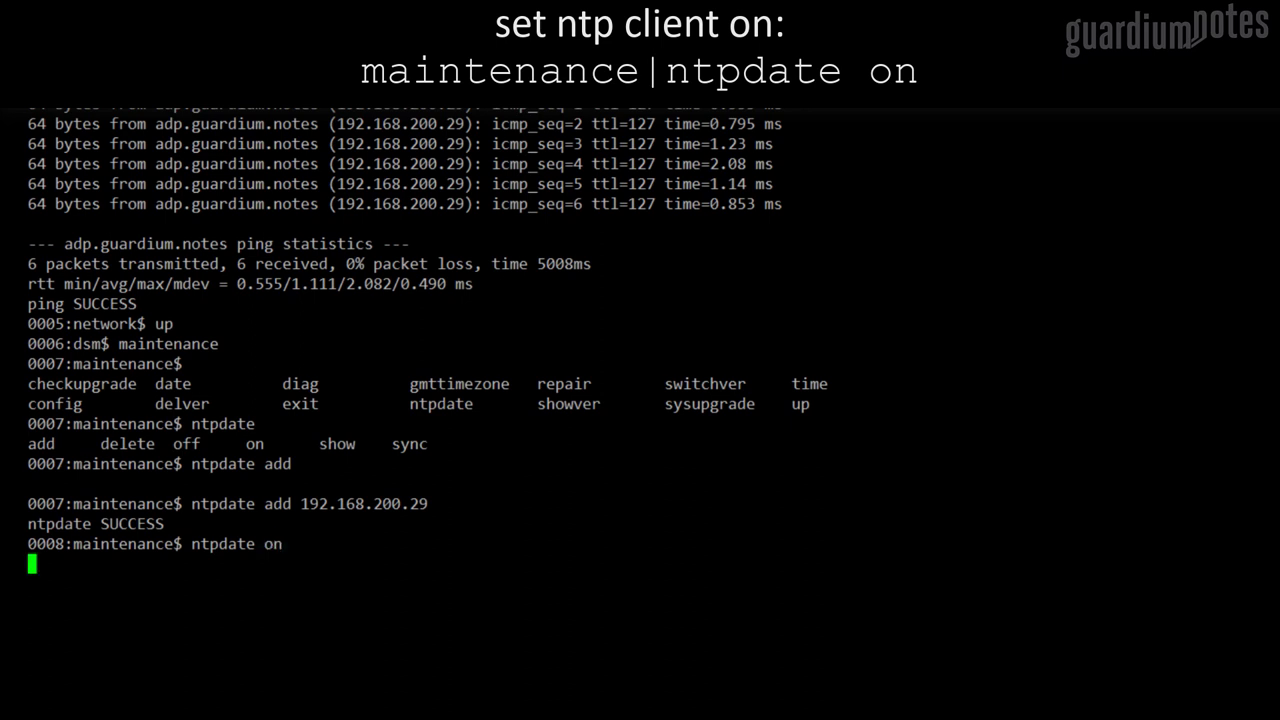
Check the current date and time, then set the GMT timezone to Europe/Warsaw
{"action": "type", "text": "date"}
{"action": "key", "text": "Return"}
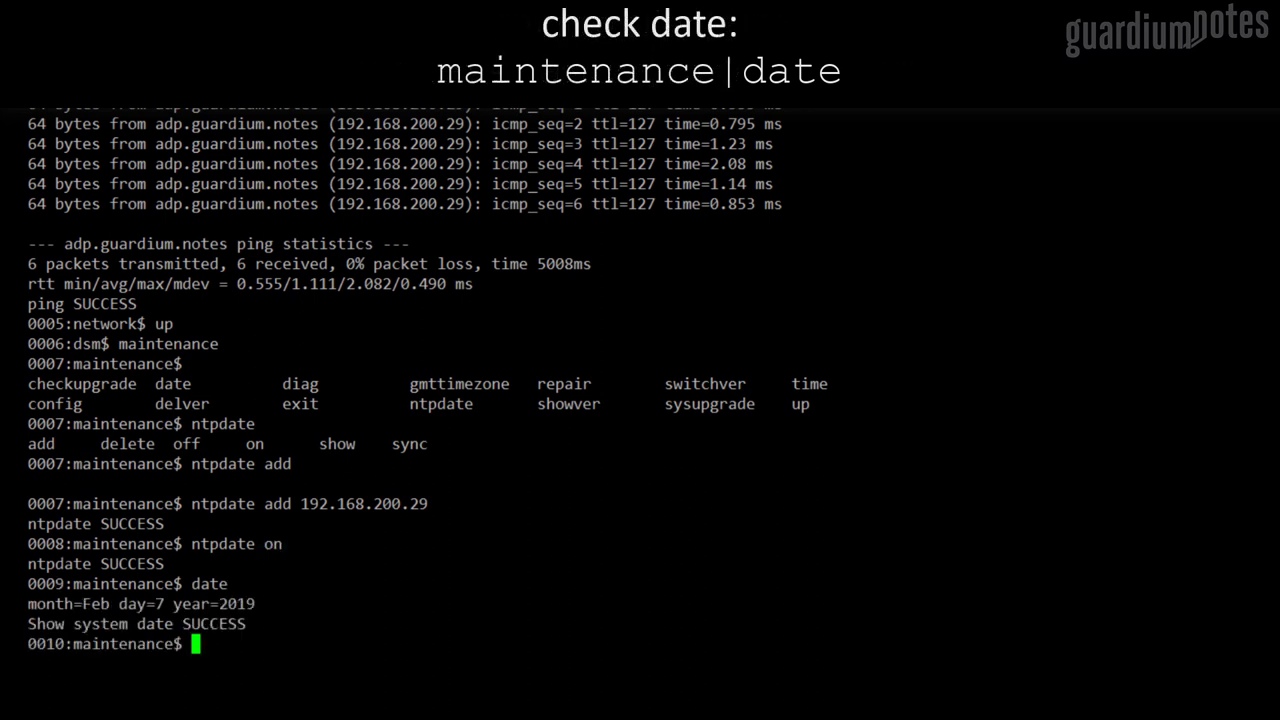
{"action": "type", "text": "time"}
{"action": "key", "text": "Return"}
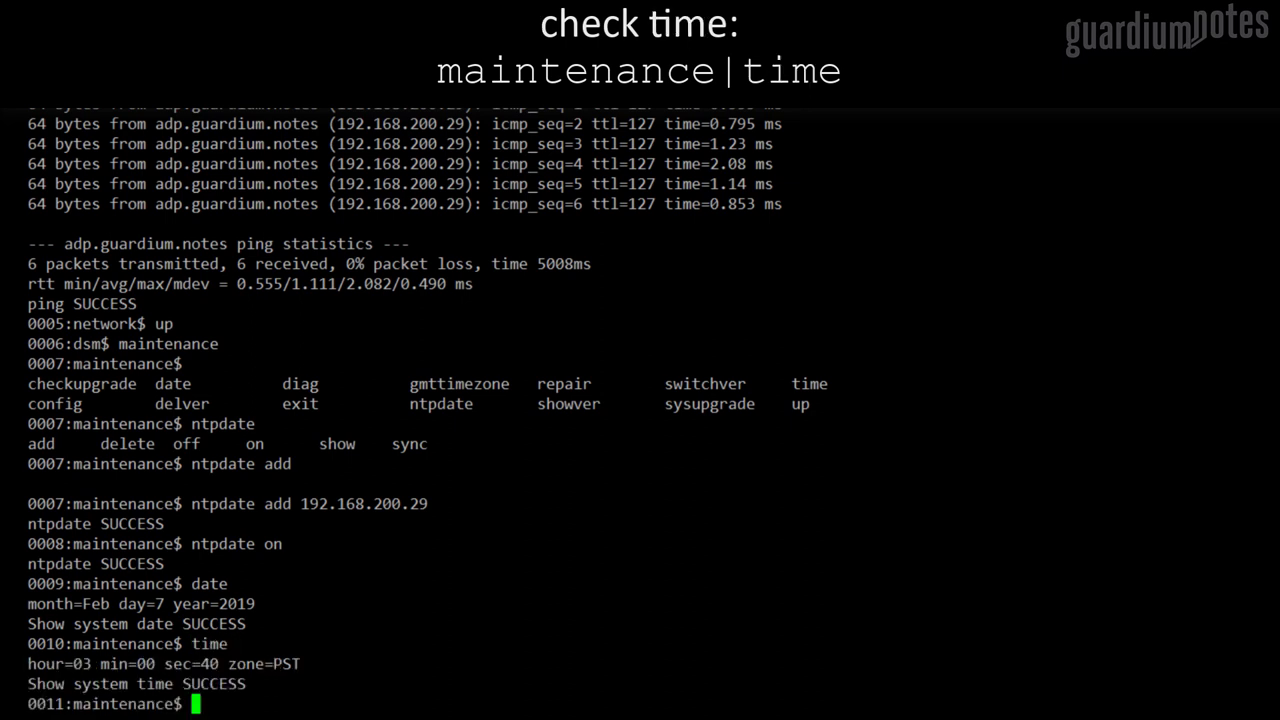
{"action": "type", "text": "gmttimezone"}
{"action": "key", "text": "Tab"}
{"action": "type", "text": "set E"}
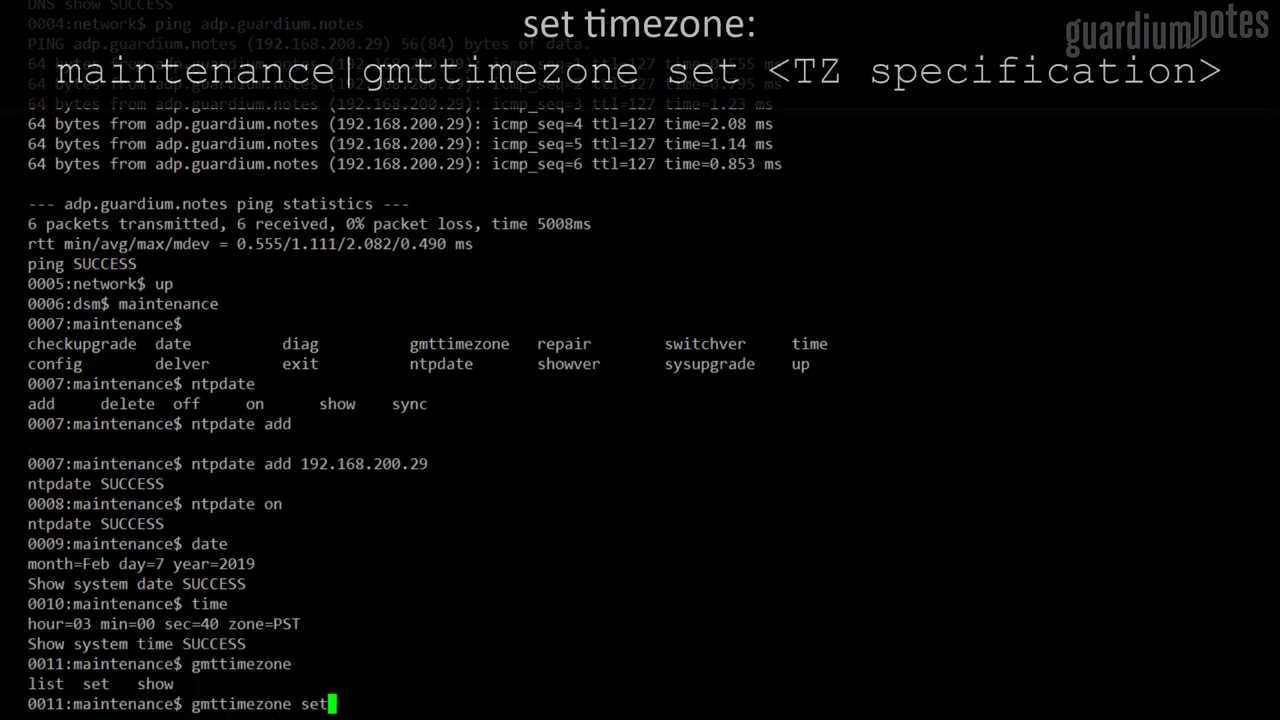
{"action": "type", "text": "urope/Warsaw"}
{"action": "key", "text": "Return"}
{"action": "key", "text": "Up"}
{"action": "key", "text": "Up"}
{"action": "key", "text": "Up"}
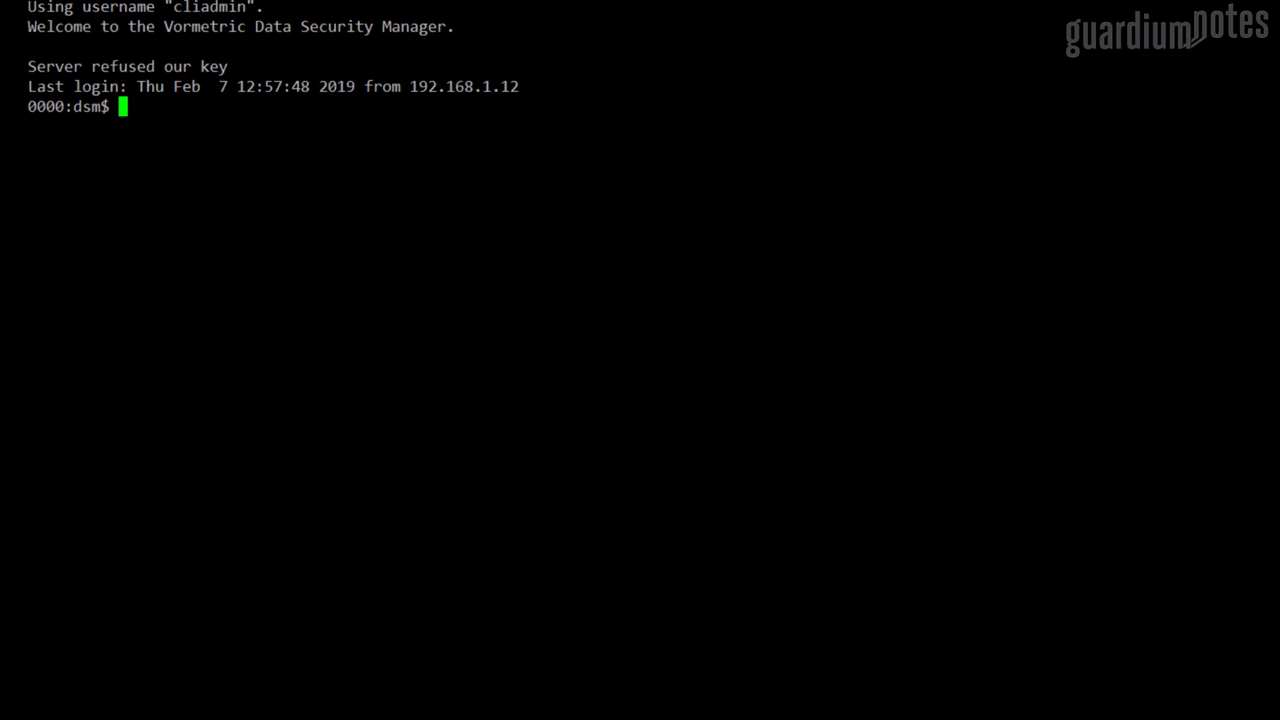
Restart the DSM server software from the system commands, confirming with yes
{"action": "type", "text": "sys"}
{"action": "key", "text": "Return"}
{"action": "type", "text": "restart"}
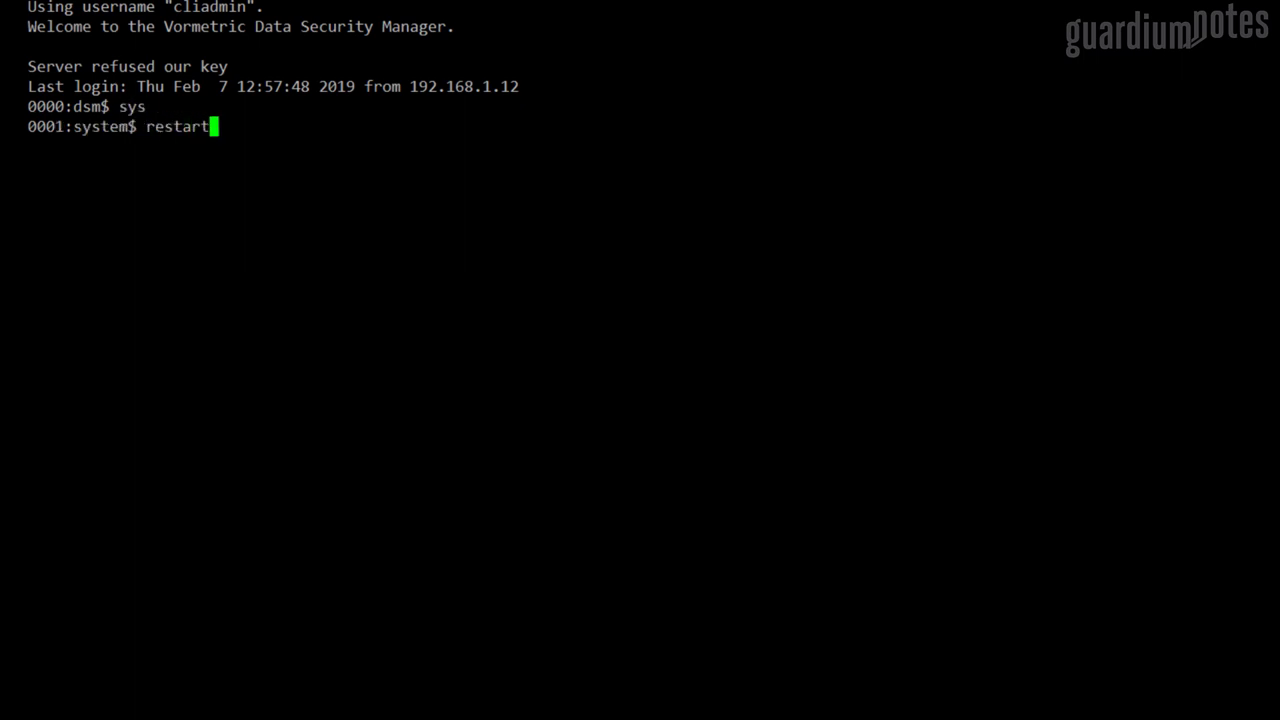
{"action": "key", "text": "Return"}
{"action": "type", "text": "yes"}
{"action": "key", "text": "Return"}
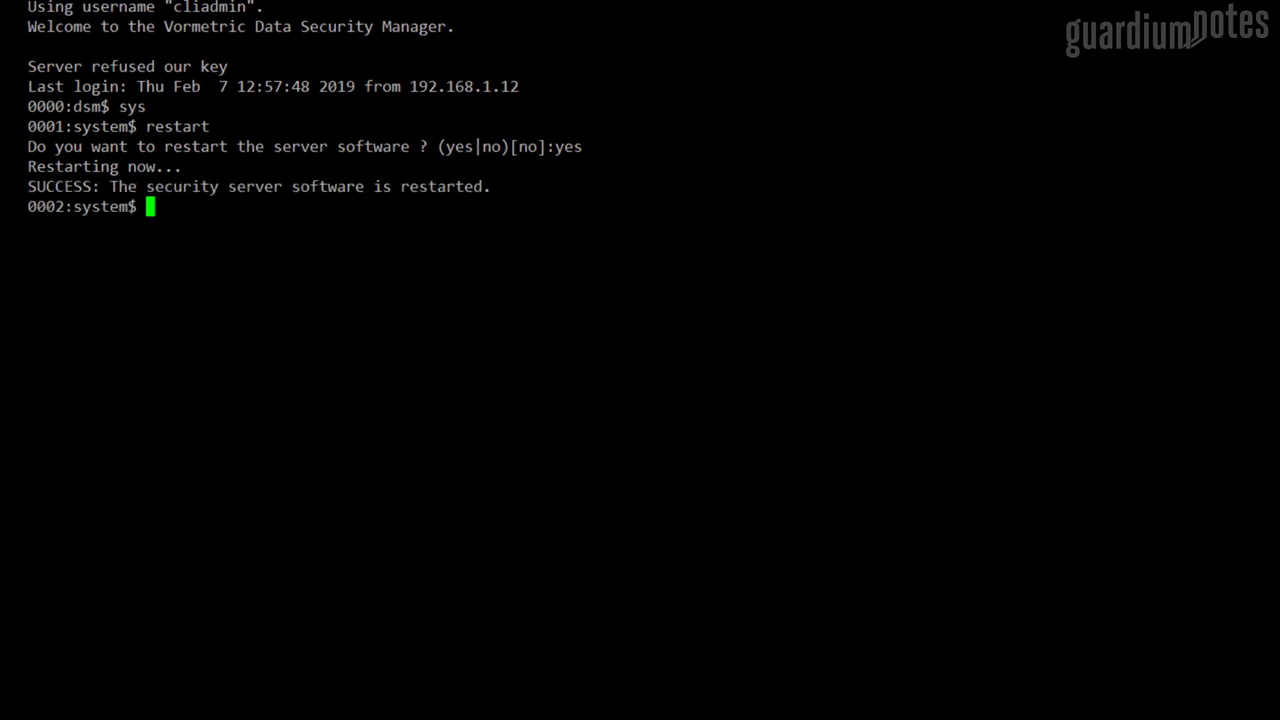
Check in maintenance that the system time now shows CET, then return to the system commands
{"action": "type", "text": "up"}
{"action": "key", "text": "Return"}
{"action": "type", "text": "maintenance"}
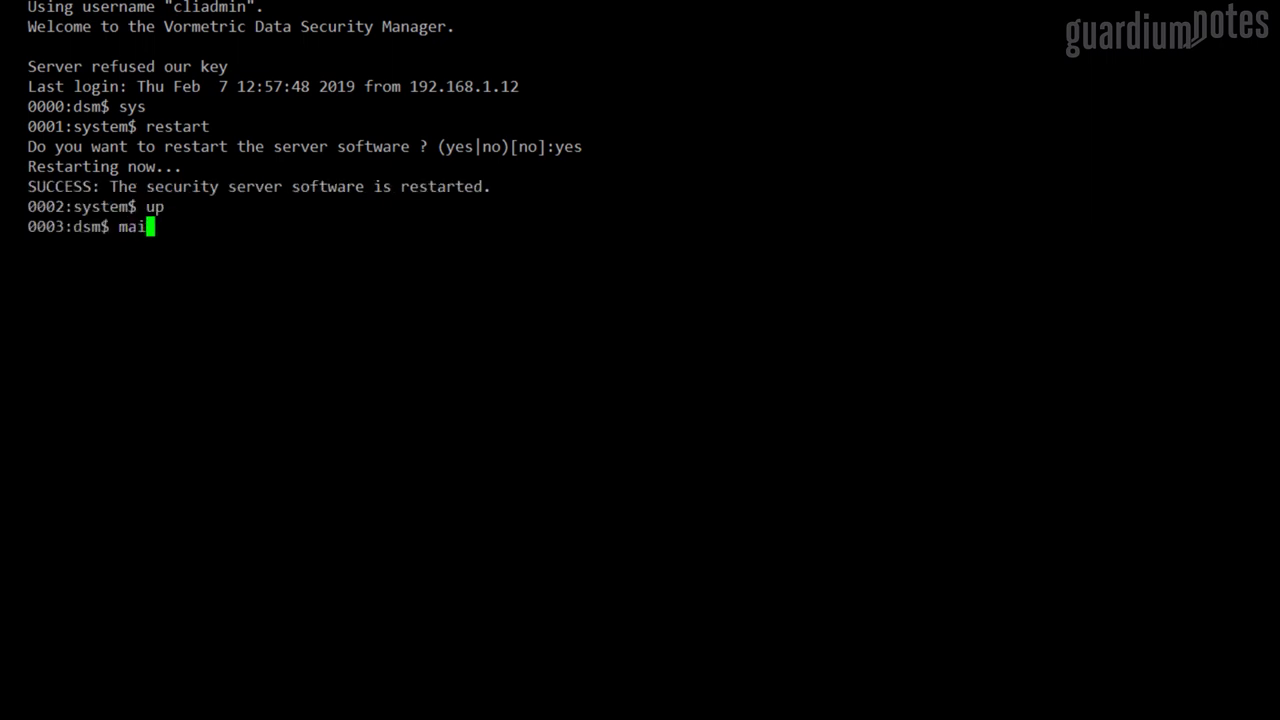
{"action": "key", "text": "Return"}
{"action": "type", "text": "time"}
{"action": "key", "text": "Return"}
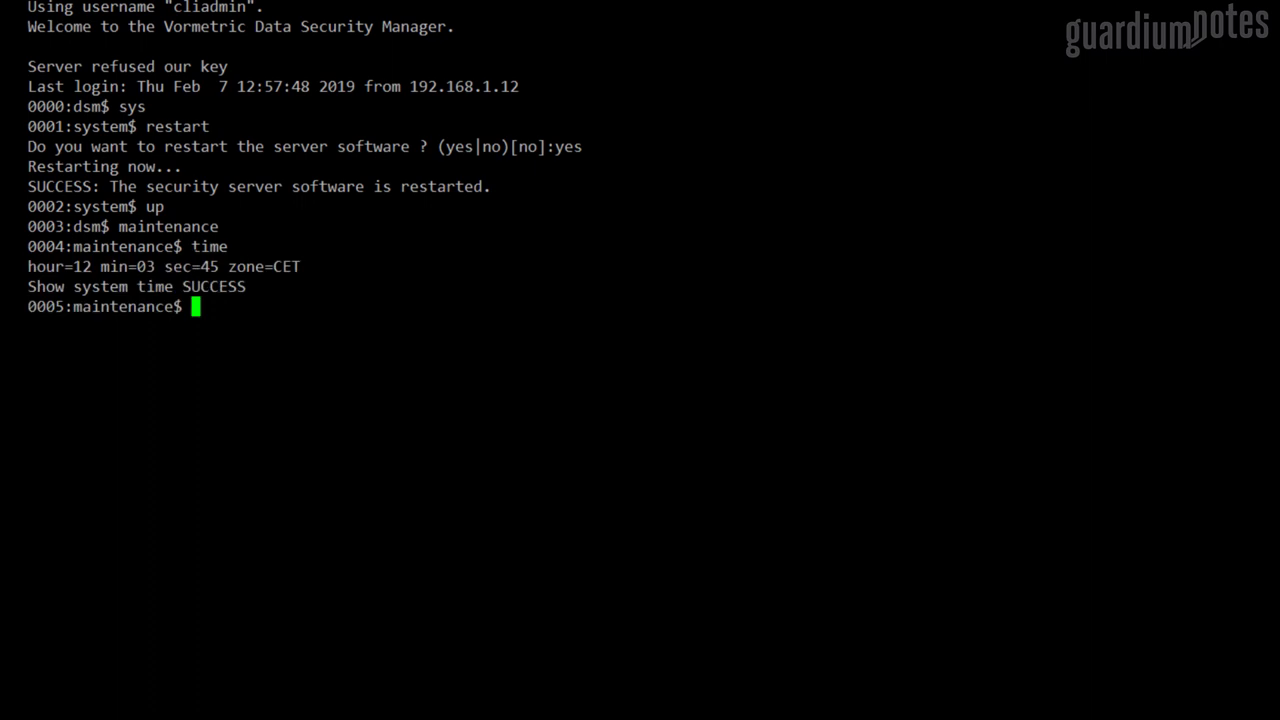
{"action": "type", "text": "up"}
{"action": "key", "text": "Return"}
{"action": "type", "text": "system"}
{"action": "key", "text": "Return"}
Set the DSM hostname to gde1.guardium.notes with system setinfo hostname
{"action": "key", "text": "Tab"}
{"action": "type", "text": "set"}
{"action": "key", "text": "Tab"}
{"action": "key", "text": "Tab"}
{"action": "type", "text": "h"}
{"action": "key", "text": "Tab"}
{"action": "type", "text": "gd"}
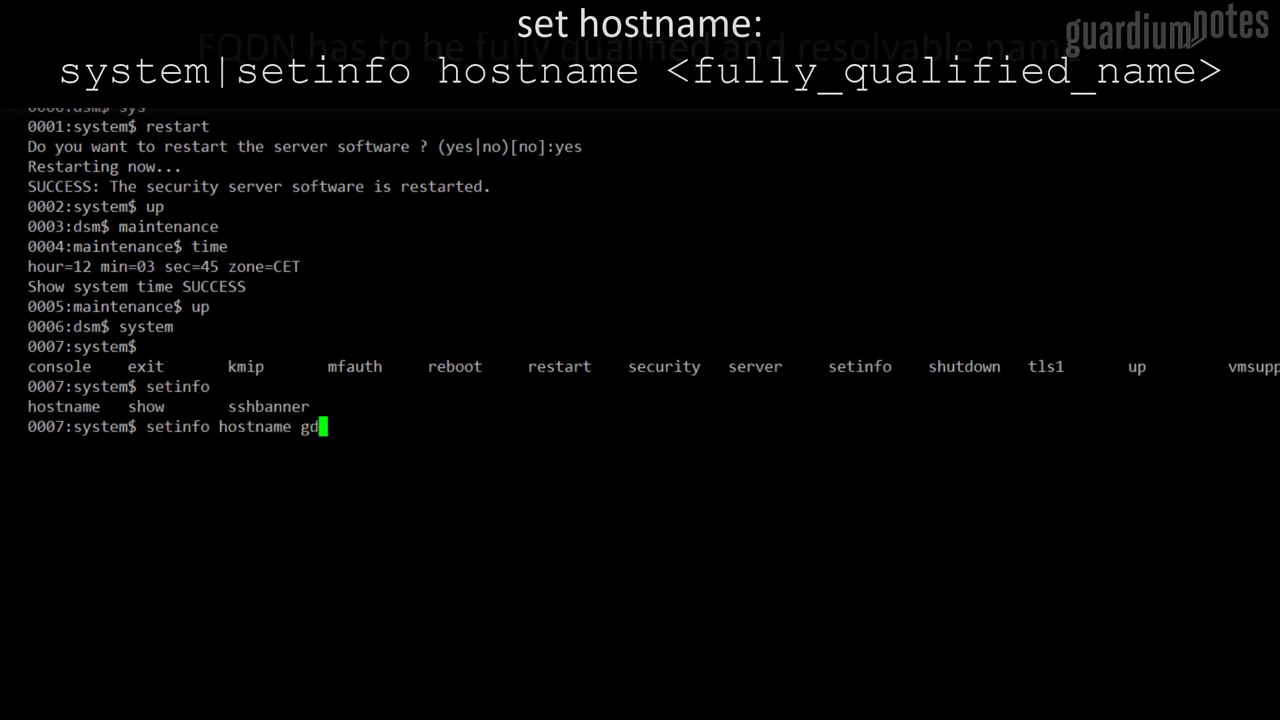
{"action": "type", "text": "e1.guardium.notes"}
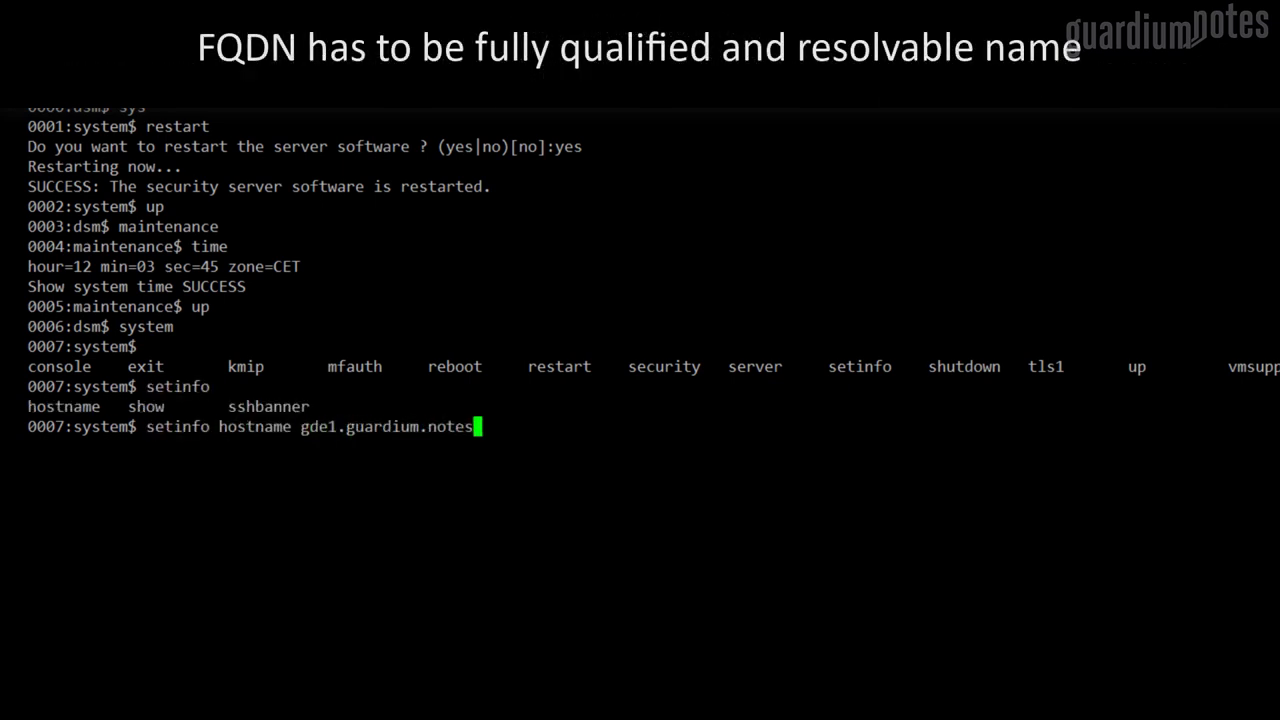
{"action": "key", "text": "Return"}
Start security genca, confirm with yes, and keep host name gde1.guardium.notes
{"action": "type", "text": "se"}
{"action": "key", "text": "Tab"}
{"action": "type", "text": "c"}
{"action": "key", "text": "Tab"}
{"action": "key", "text": "Tab"}
{"action": "type", "text": "genca"}
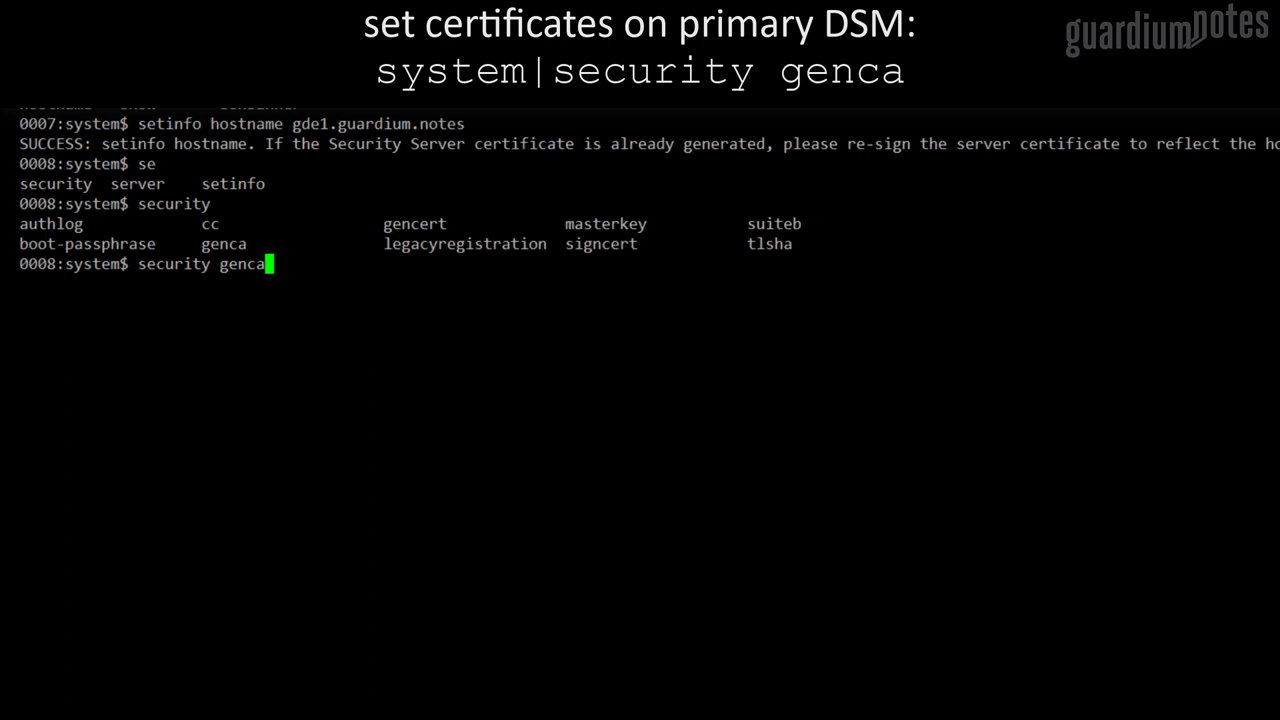
{"action": "key", "text": "Return"}
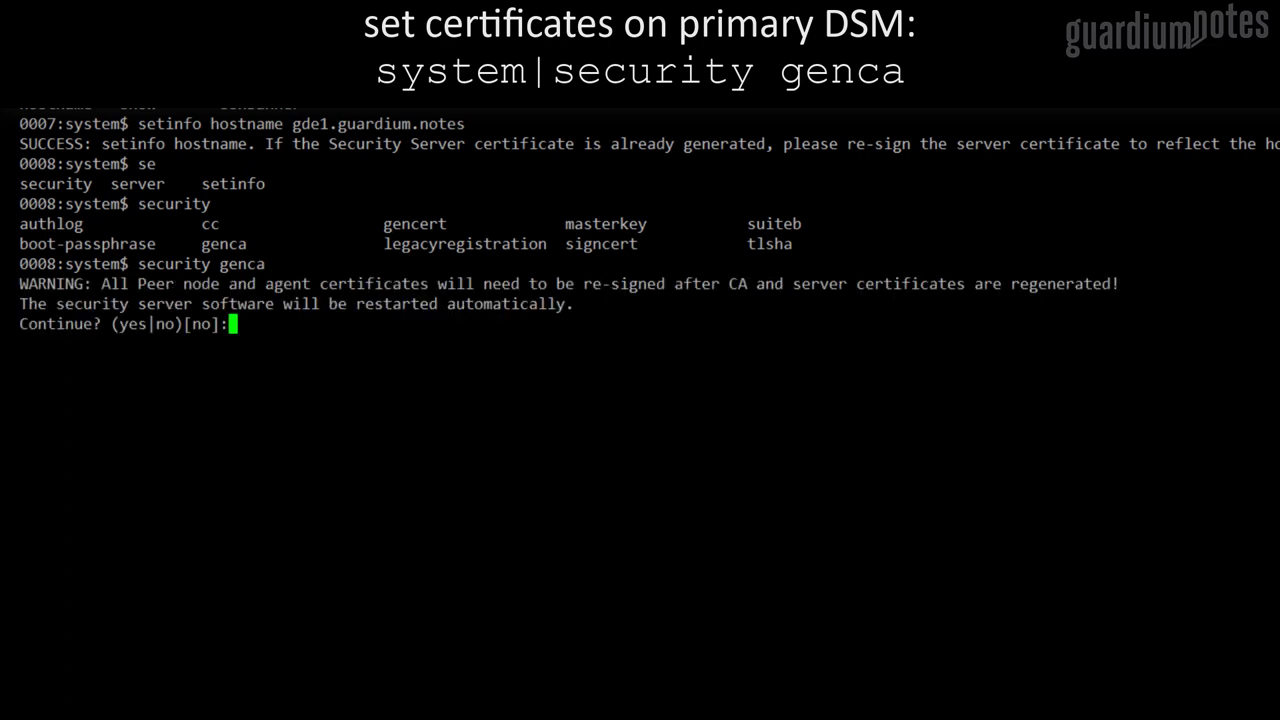
{"action": "type", "text": "yes"}
{"action": "key", "text": "Return"}
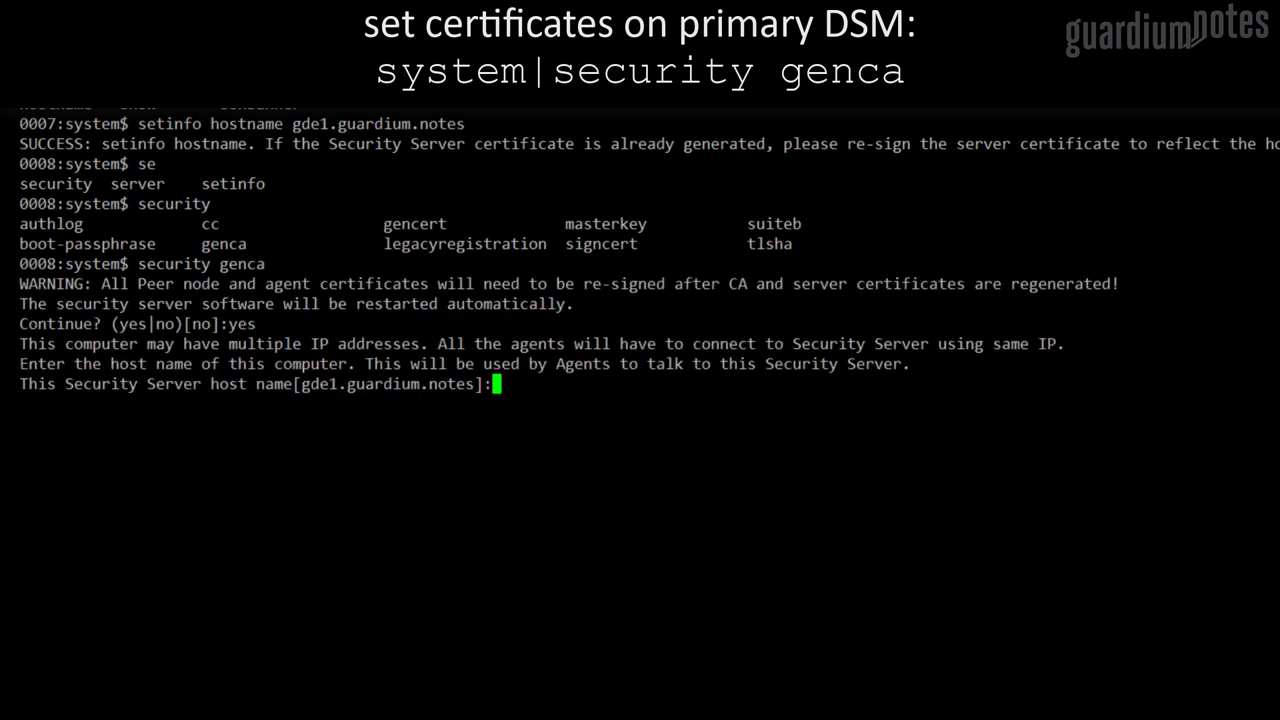
{"action": "key", "text": "Return"}
Enter certificate details GN, Guardium Notes, Warsaw, MAZ, PL to regenerate the certificates
{"action": "type", "text": "GN"}
{"action": "key", "text": "Return"}
{"action": "type", "text": "Guardium Notes"}
{"action": "key", "text": "Return"}
{"action": "type", "text": "Warsaw"}
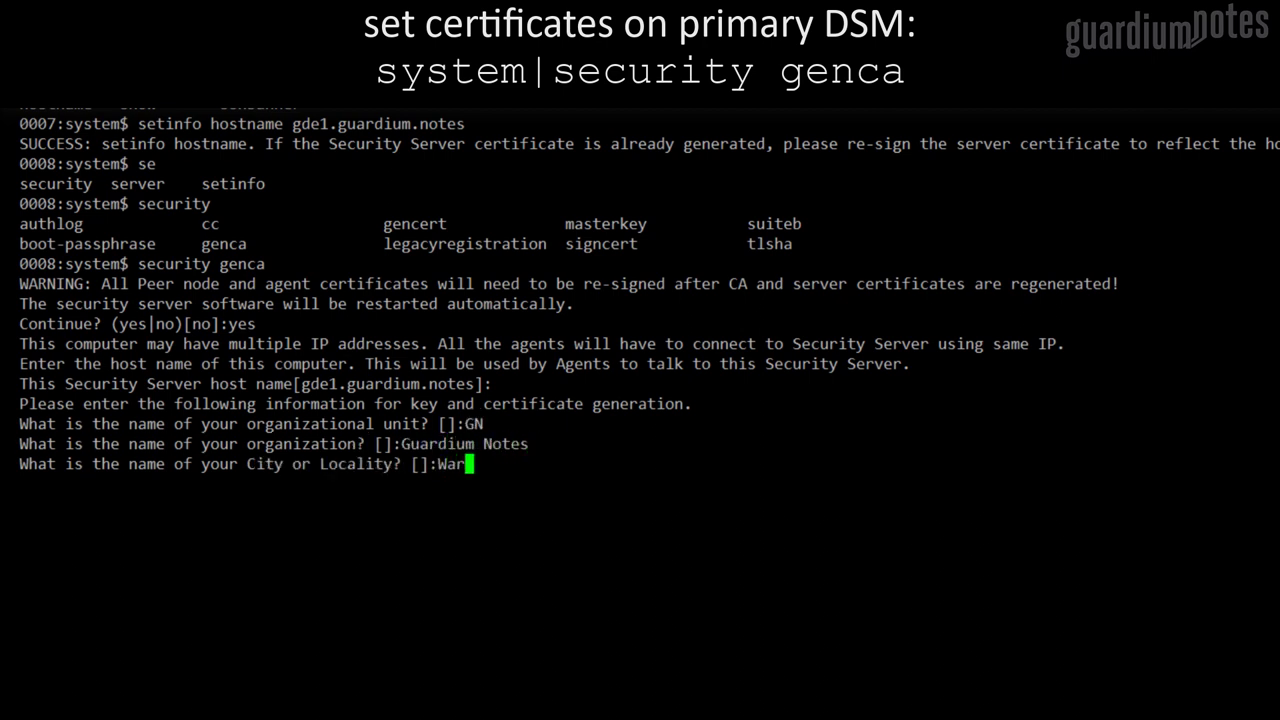
{"action": "key", "text": "Return"}
{"action": "type", "text": "MAZ"}
{"action": "key", "text": "Return"}
{"action": "type", "text": "PL"}
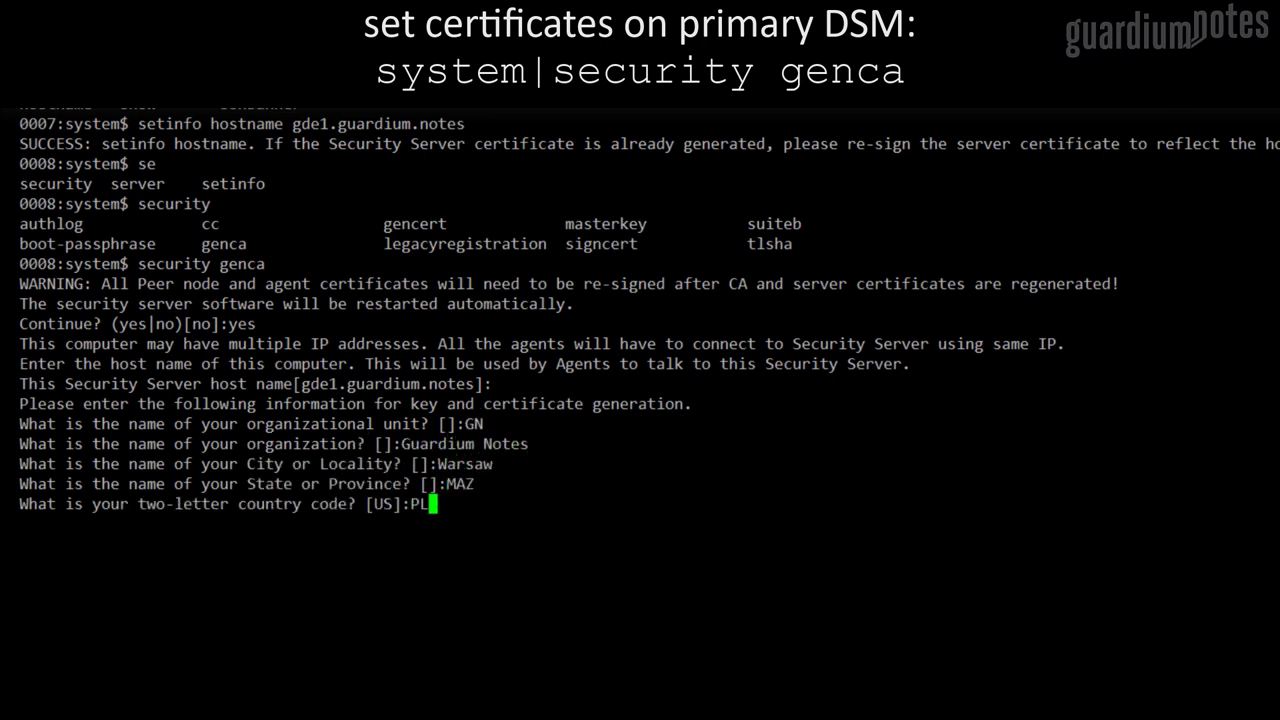
{"action": "key", "text": "Return"}
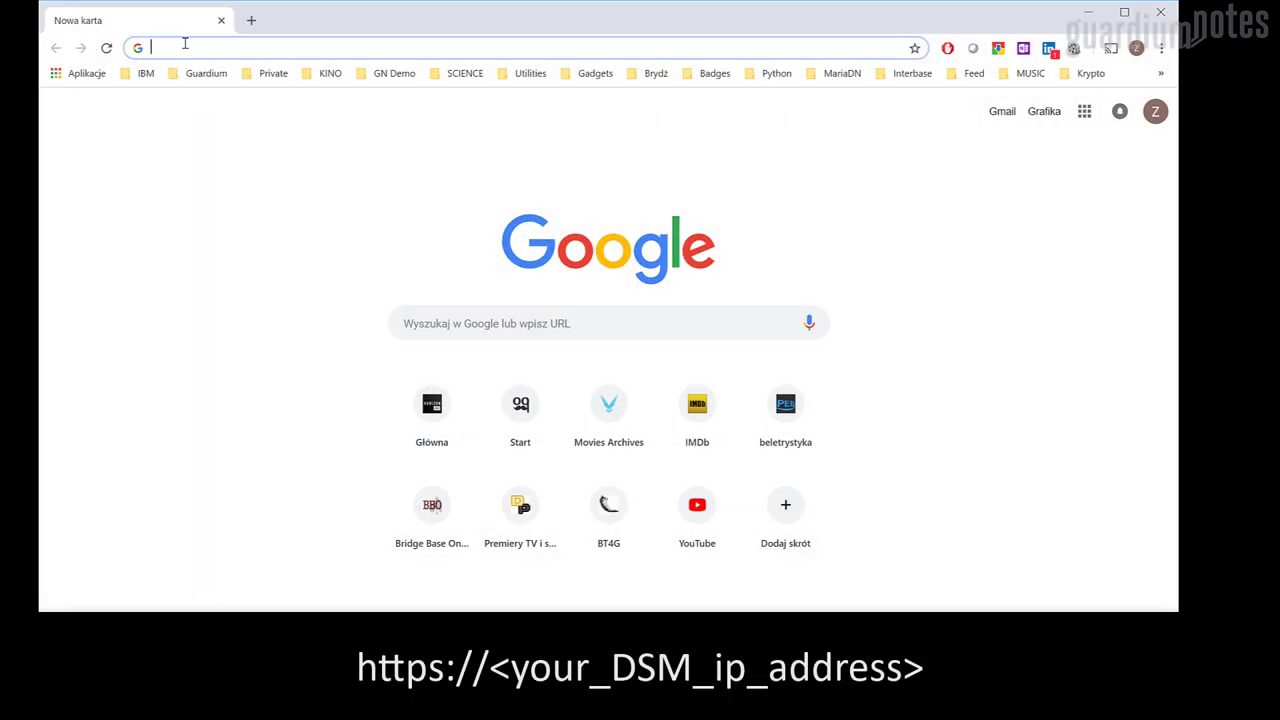
{"action": "type", "text": "https://192.168.250.161/"}
{"action": "key", "text": "Return"}
{"action": "left_click", "coordinate": [420, 489]}
{"action": "left_click", "coordinate": [621, 578]}
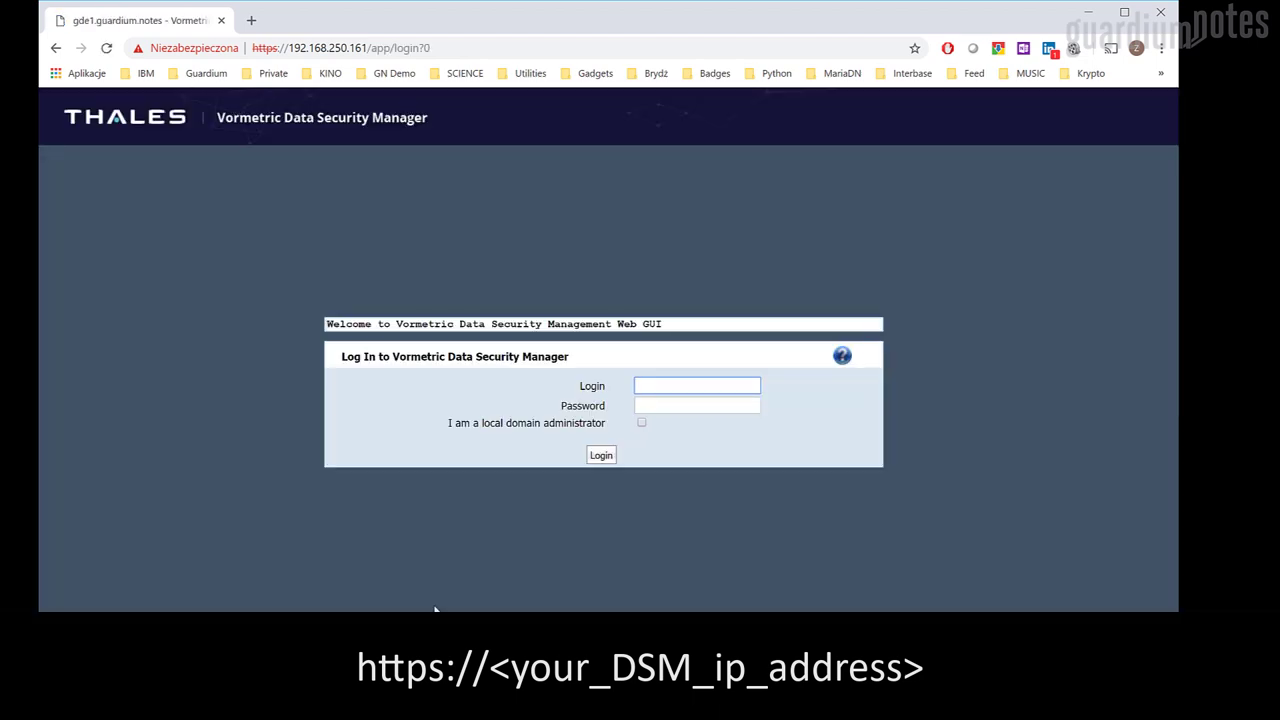
Log in as the admin account and replace the expired password with a new one
{"action": "type", "text": "admin"}
{"action": "key", "text": "Tab"}
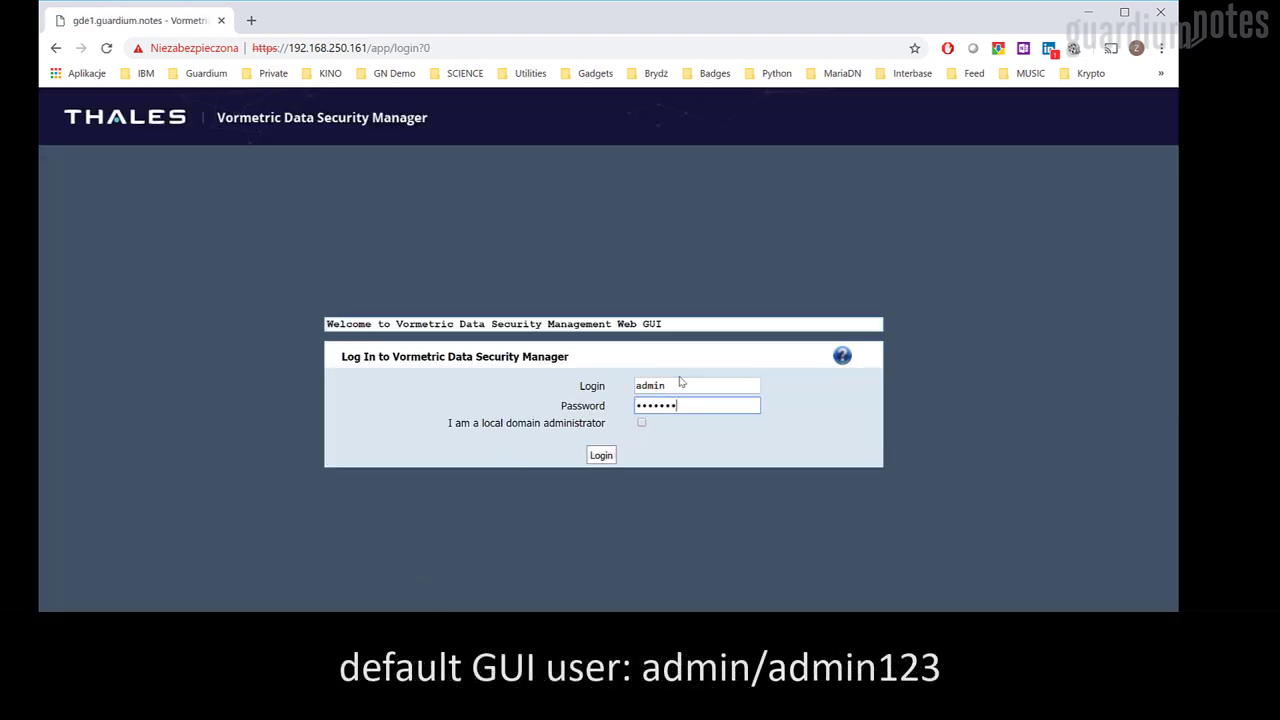
{"action": "key", "text": "Return"}
{"action": "type", "text": "admin123"}
{"action": "key", "text": "Tab"}
{"action": "type", "text": "Guardium1!"}
{"action": "key", "text": "Tab"}
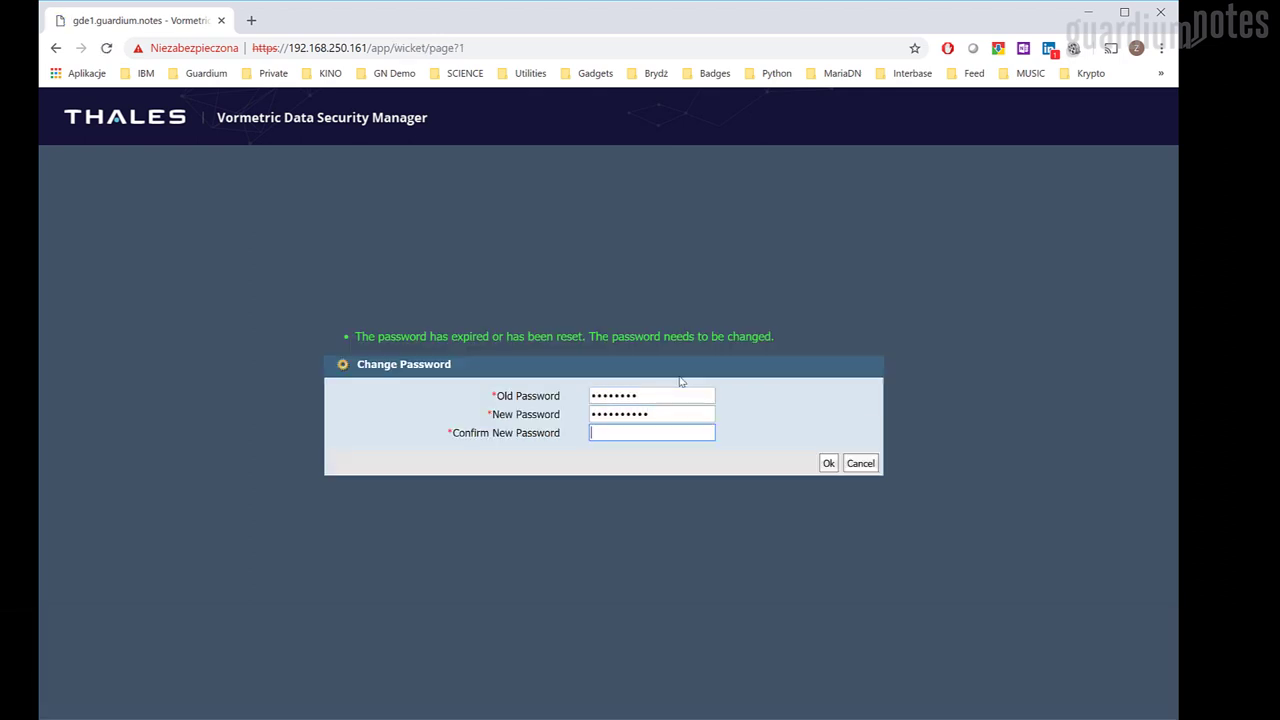
{"action": "type", "text": "Guardium1!"}
{"action": "key", "text": "Return"}
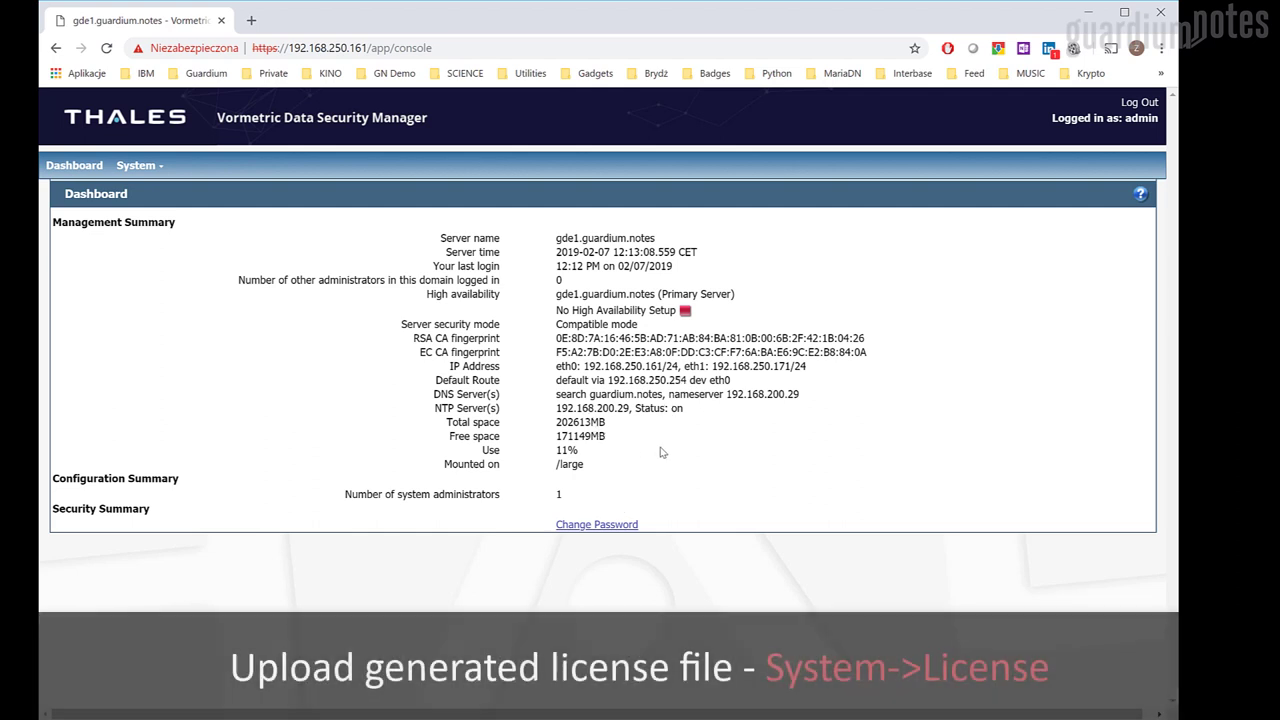
Upload GDE_3_0_license.txt on the System > License page
{"action": "left_click", "coordinate": [138, 165]}
{"action": "left_click", "coordinate": [150, 200]}
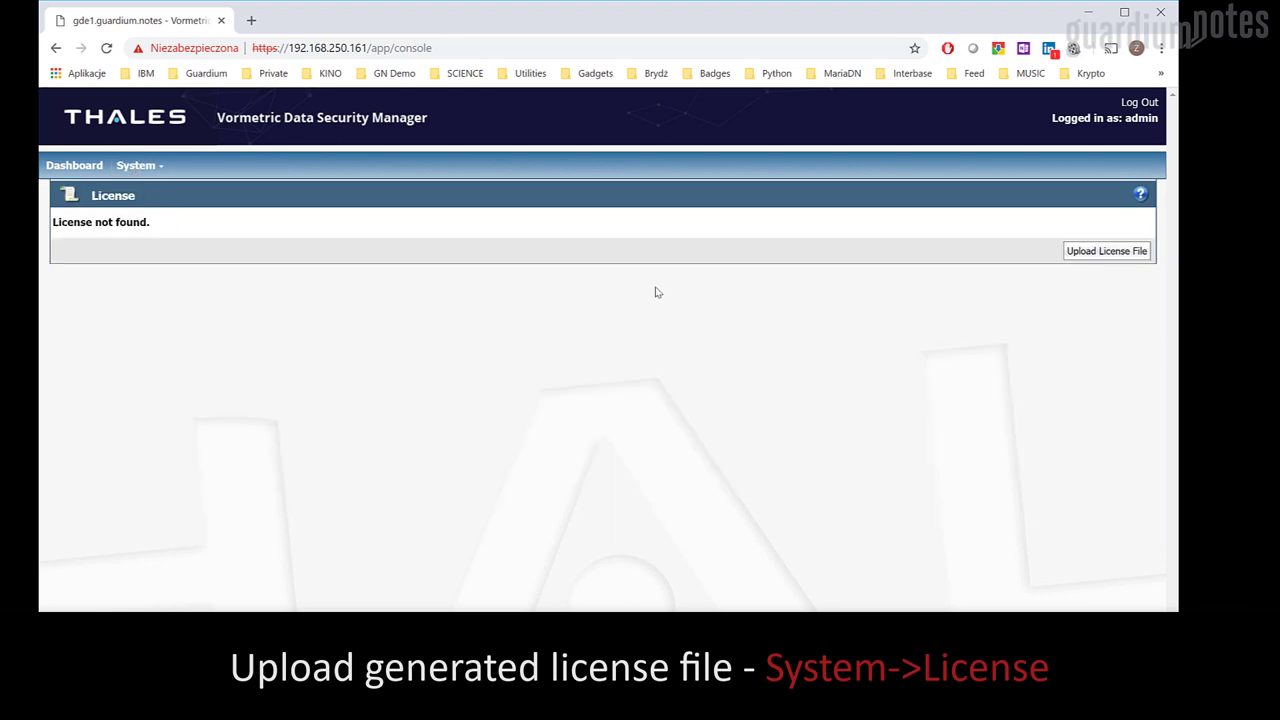
{"action": "left_click", "coordinate": [1095, 252]}
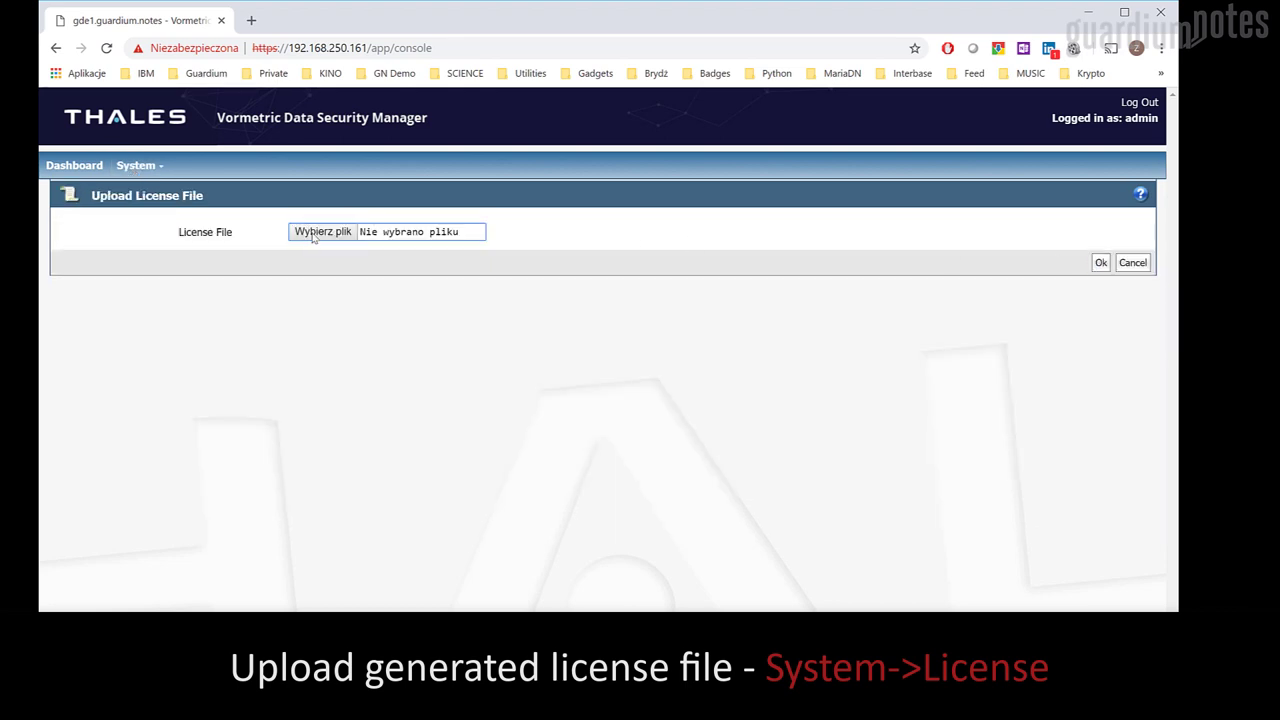
{"action": "left_click", "coordinate": [314, 232]}
{"action": "left_click", "coordinate": [240, 192]}
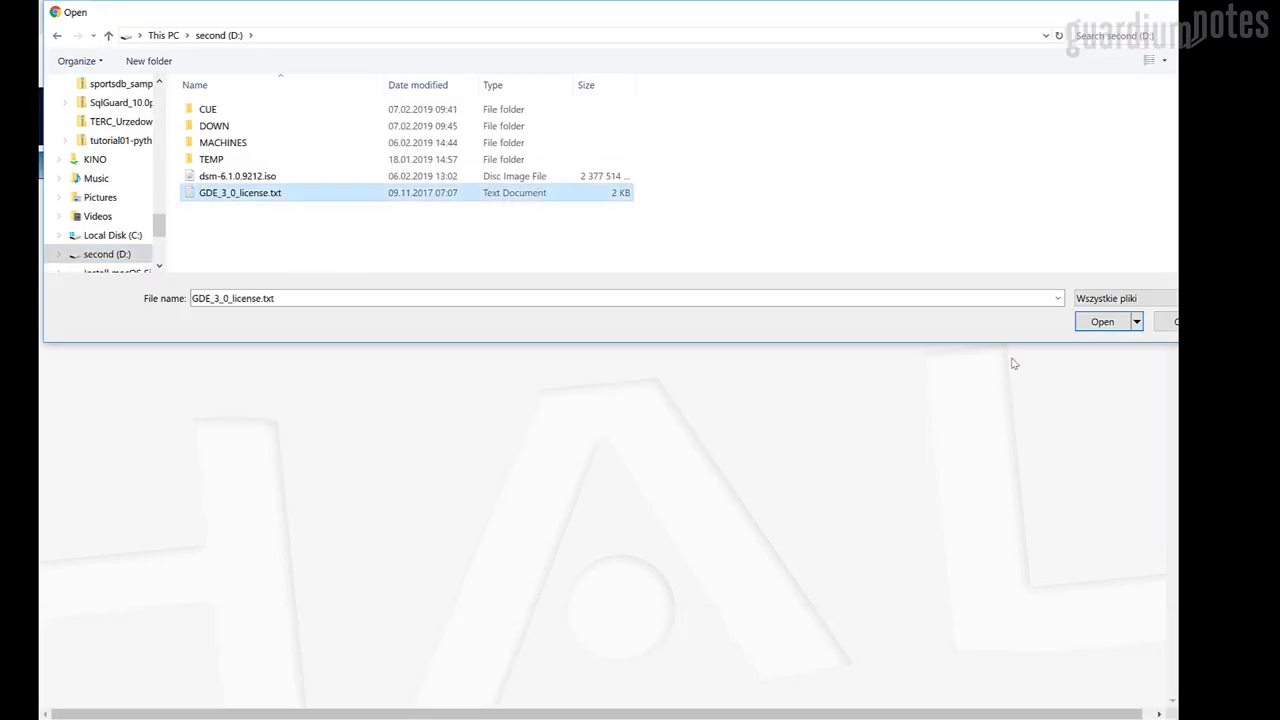
{"action": "key", "text": "Return"}
{"action": "left_click", "coordinate": [1101, 263]}
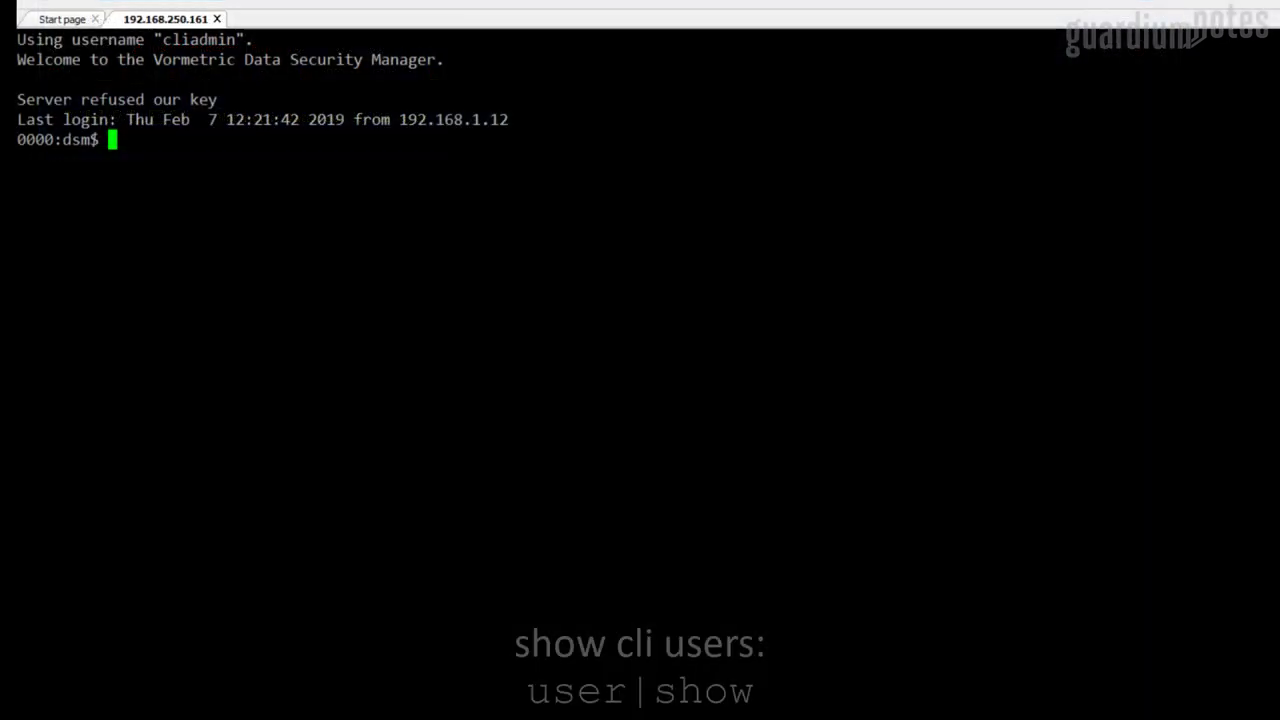
Add a new CLI user with a password via user add and verify it with show
{"action": "type", "text": "user"}
{"action": "key", "text": "Return"}
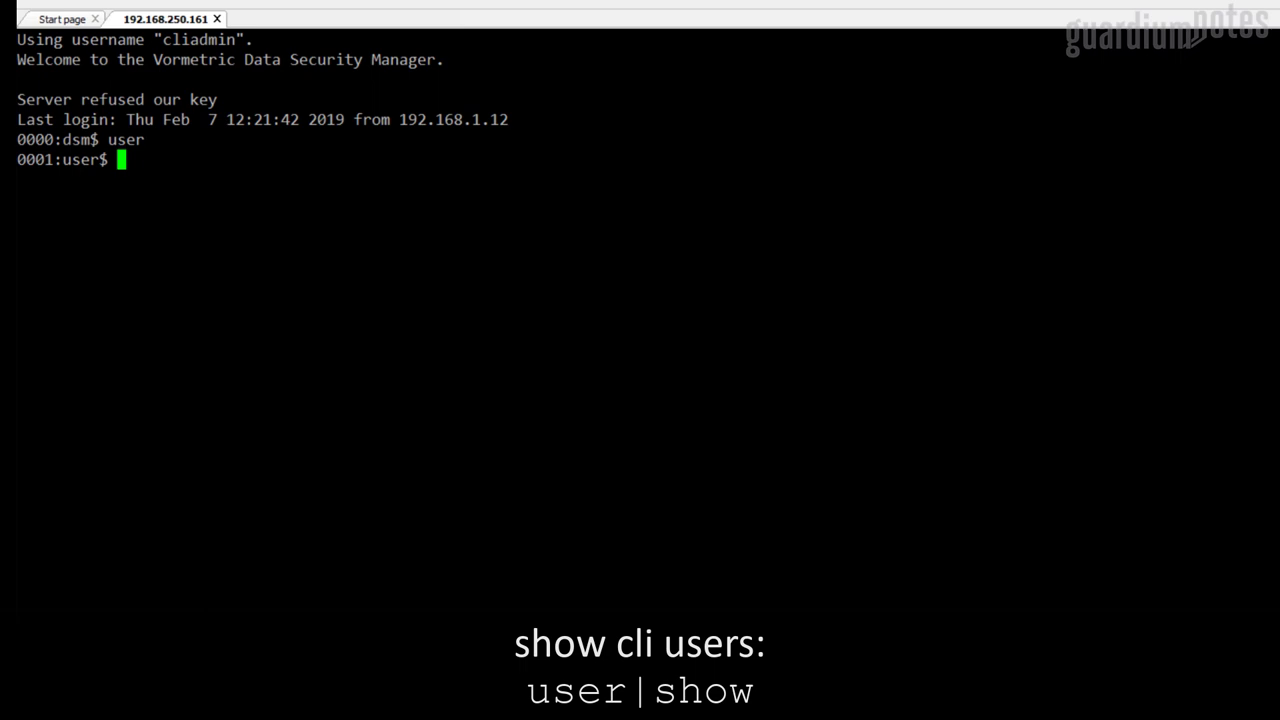
{"action": "type", "text": "show"}
{"action": "key", "text": "Return"}
{"action": "type", "text": "add zszmigiero"}
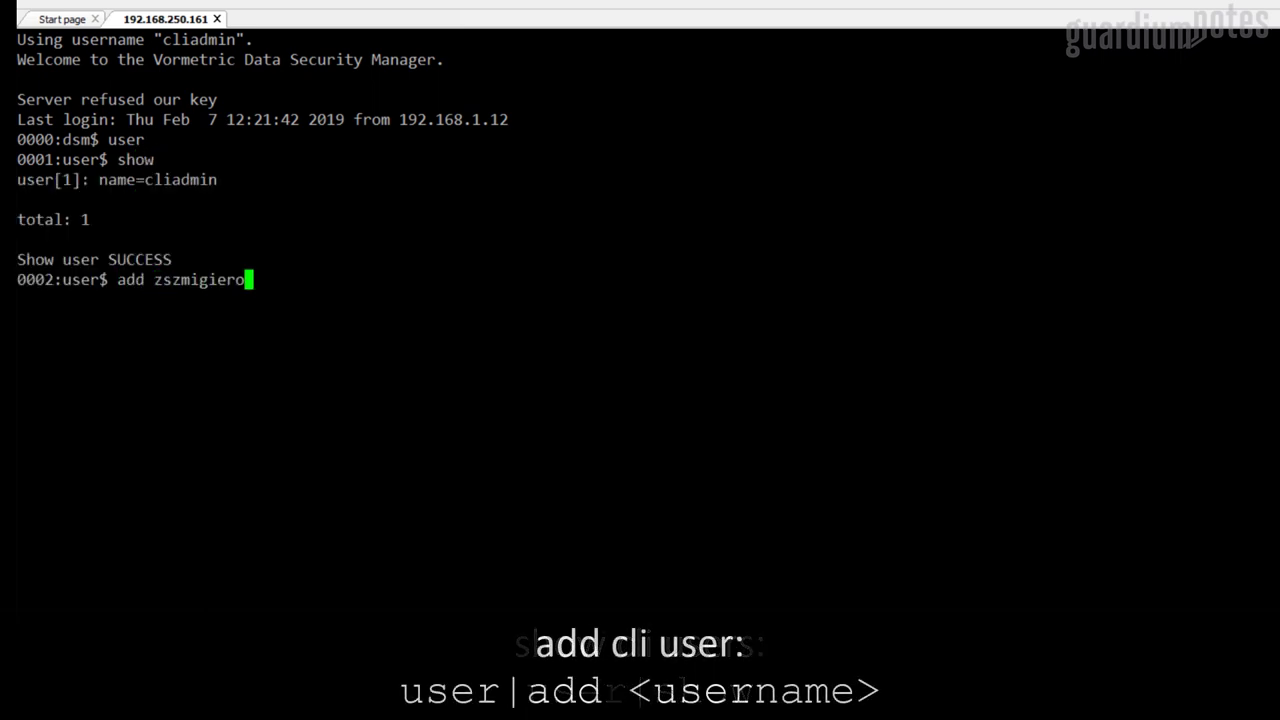
{"action": "key", "text": "Return"}
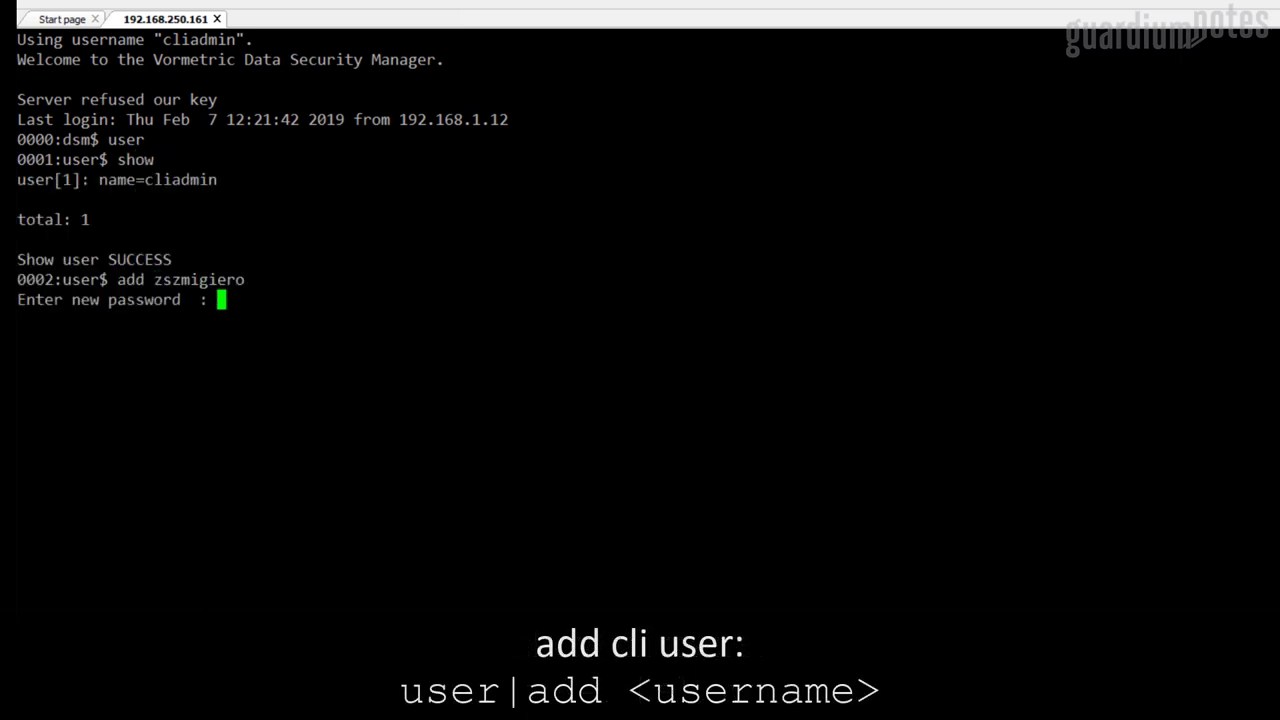
{"action": "key", "text": "Return"}
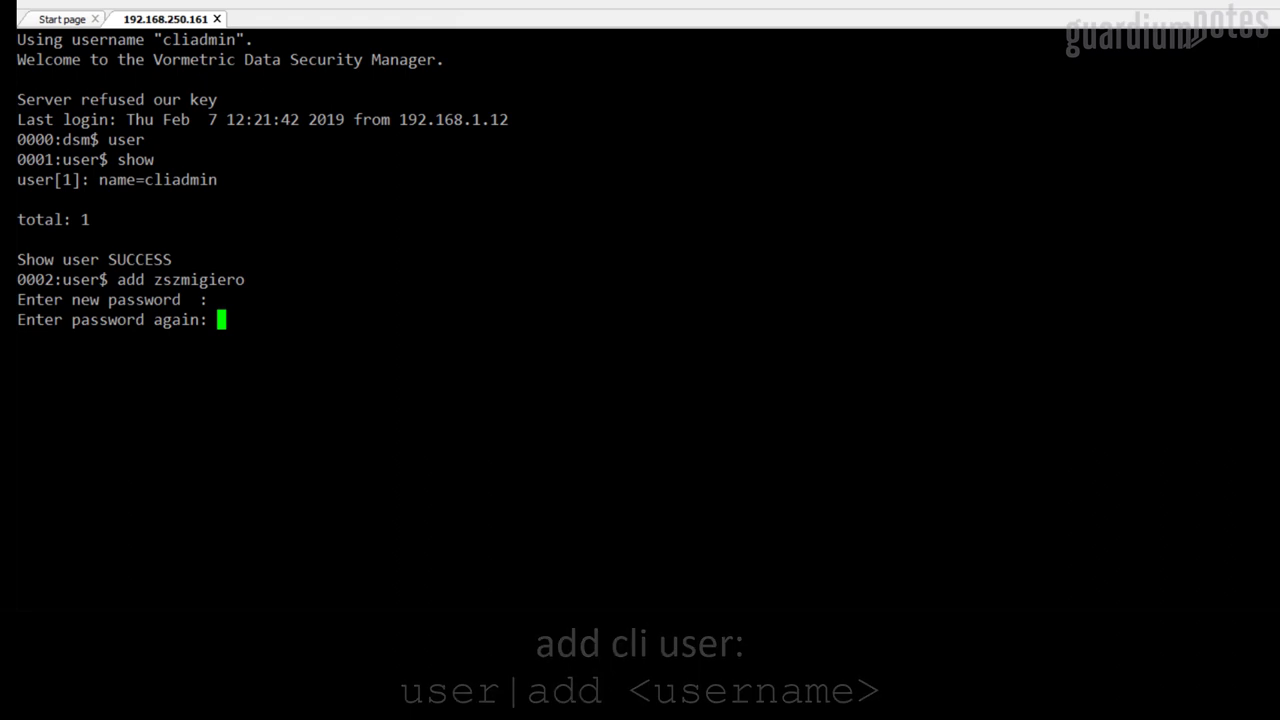
{"action": "key", "text": "Return"}
{"action": "type", "text": "show"}
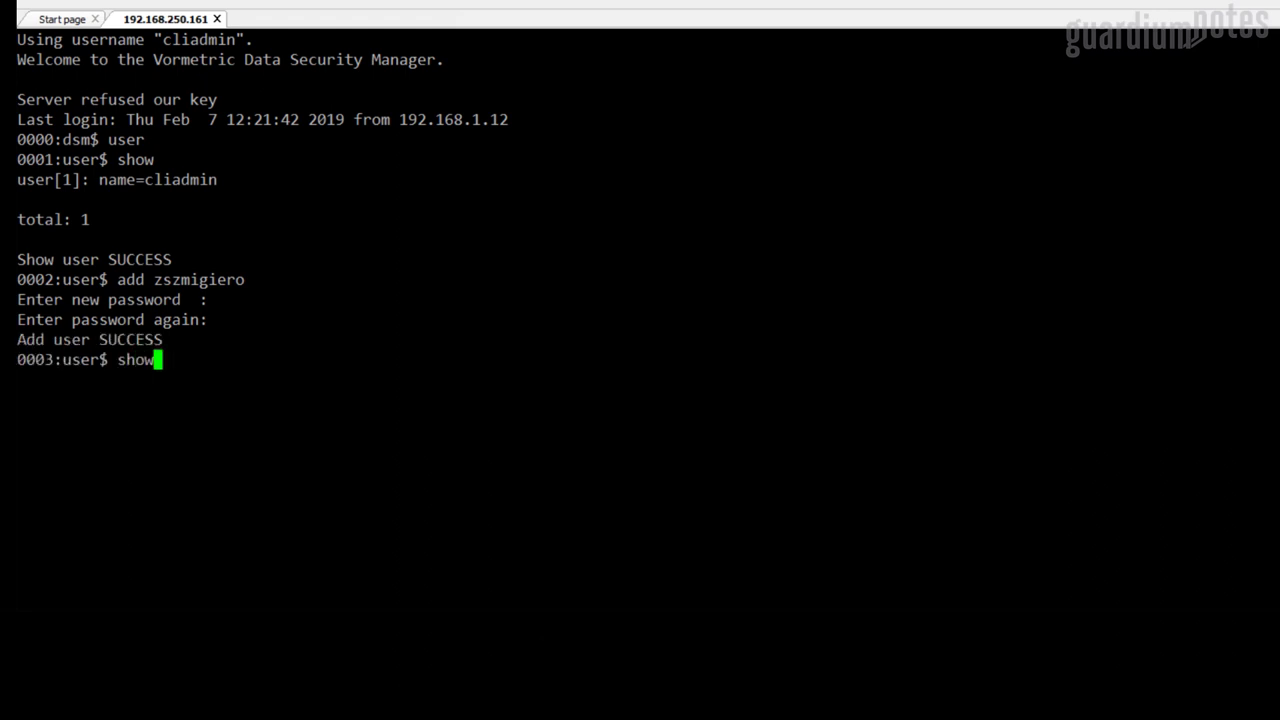
{"action": "key", "text": "Return"}
Exit, log in as the new user, and start modifying its password
{"action": "type", "text": "exit"}
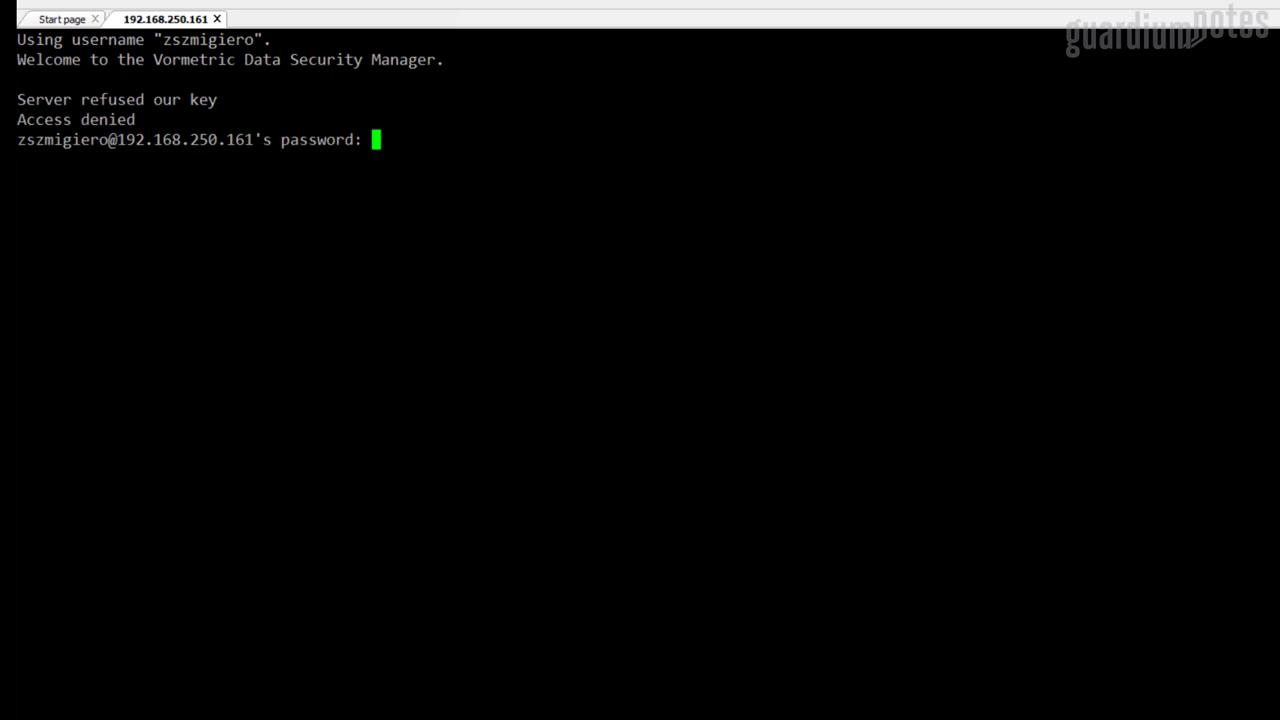
{"action": "key", "text": "Return"}
{"action": "type", "text": "user"}
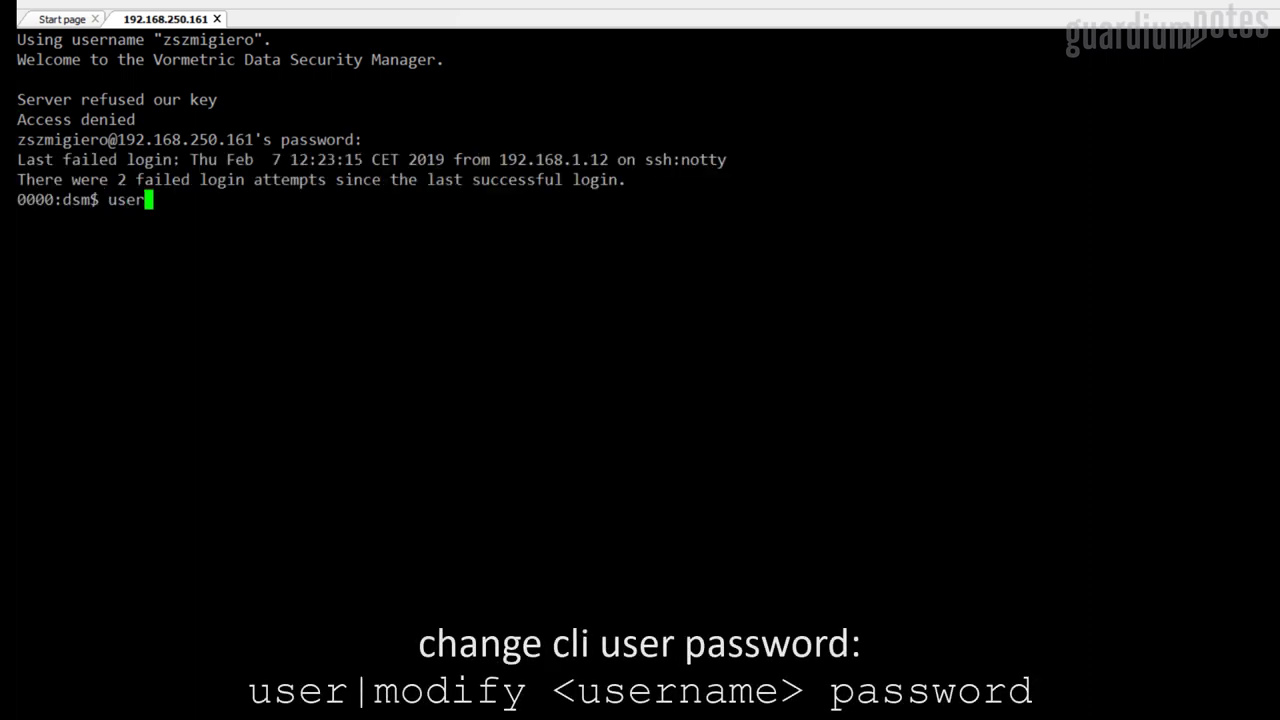
{"action": "key", "text": "Return"}
{"action": "type", "text": "modify zszmigiero passwd"}
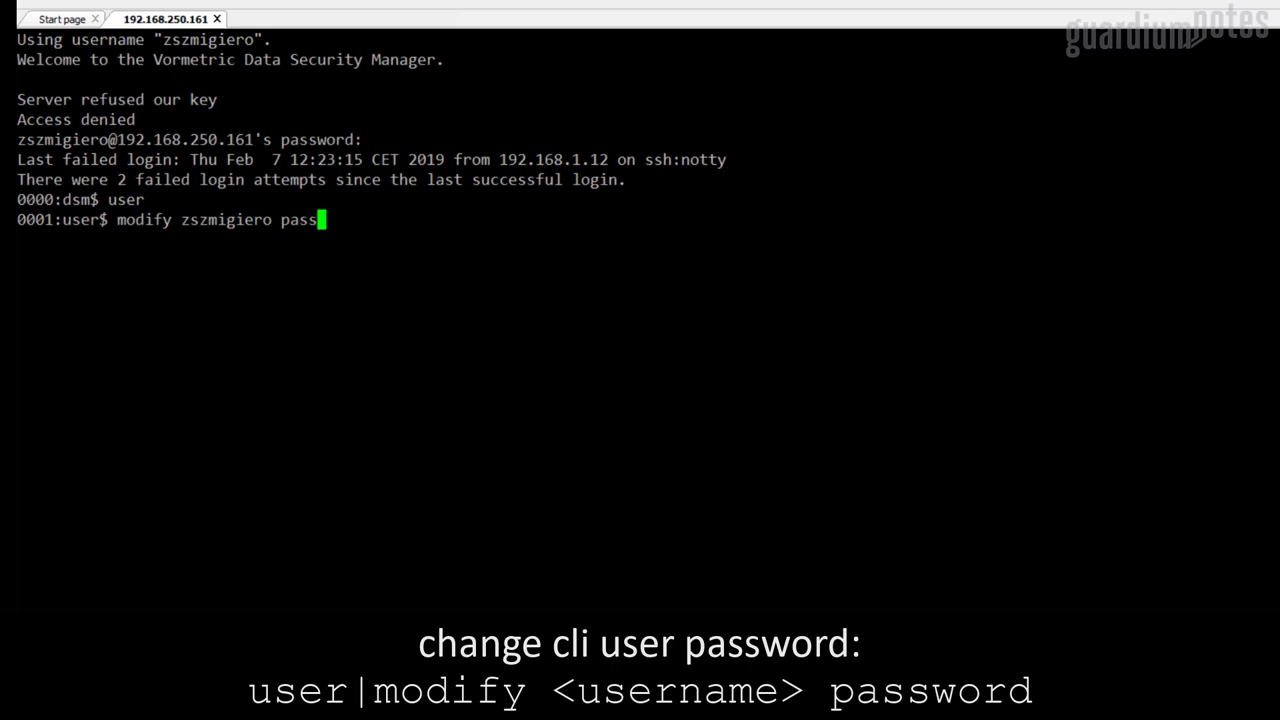
{"action": "key", "text": "Return"}
{"action": "key", "text": "Return"}
{"action": "key", "text": "Return"}
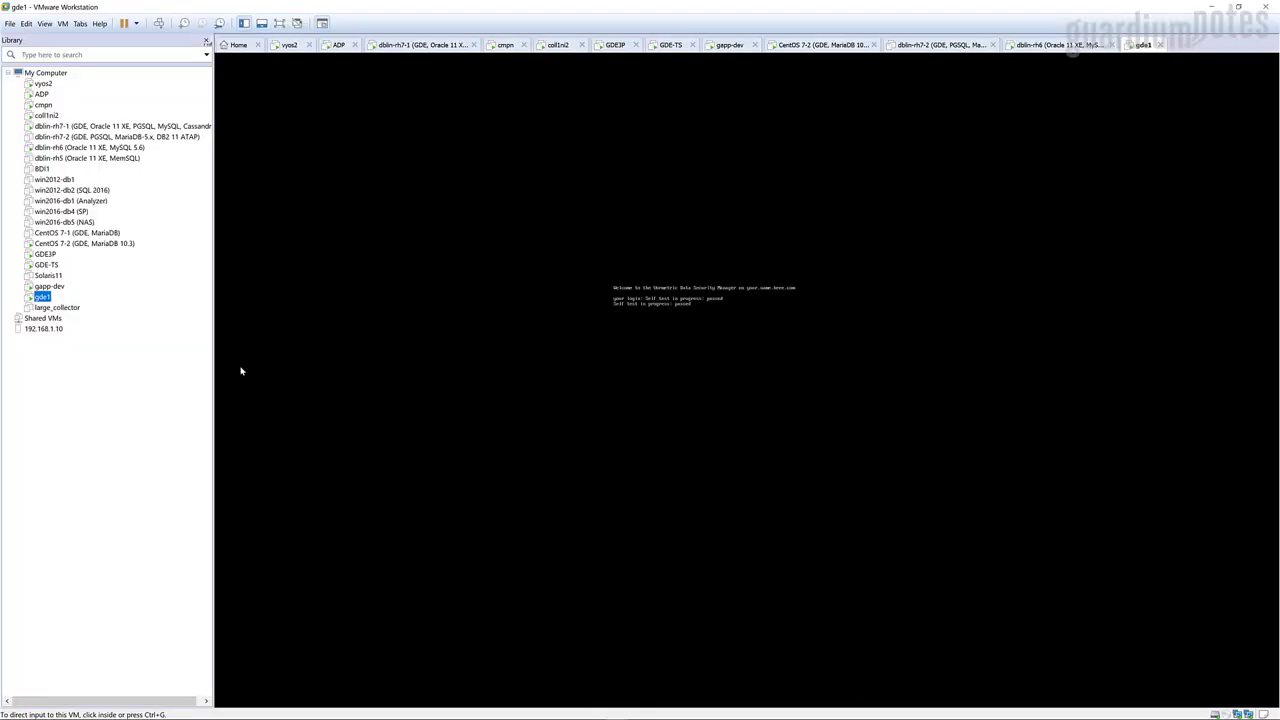
Start a Custom new VM wizard installing from dsm-6.1.0.9212.iso
{"action": "left_click", "coordinate": [14, 24]}
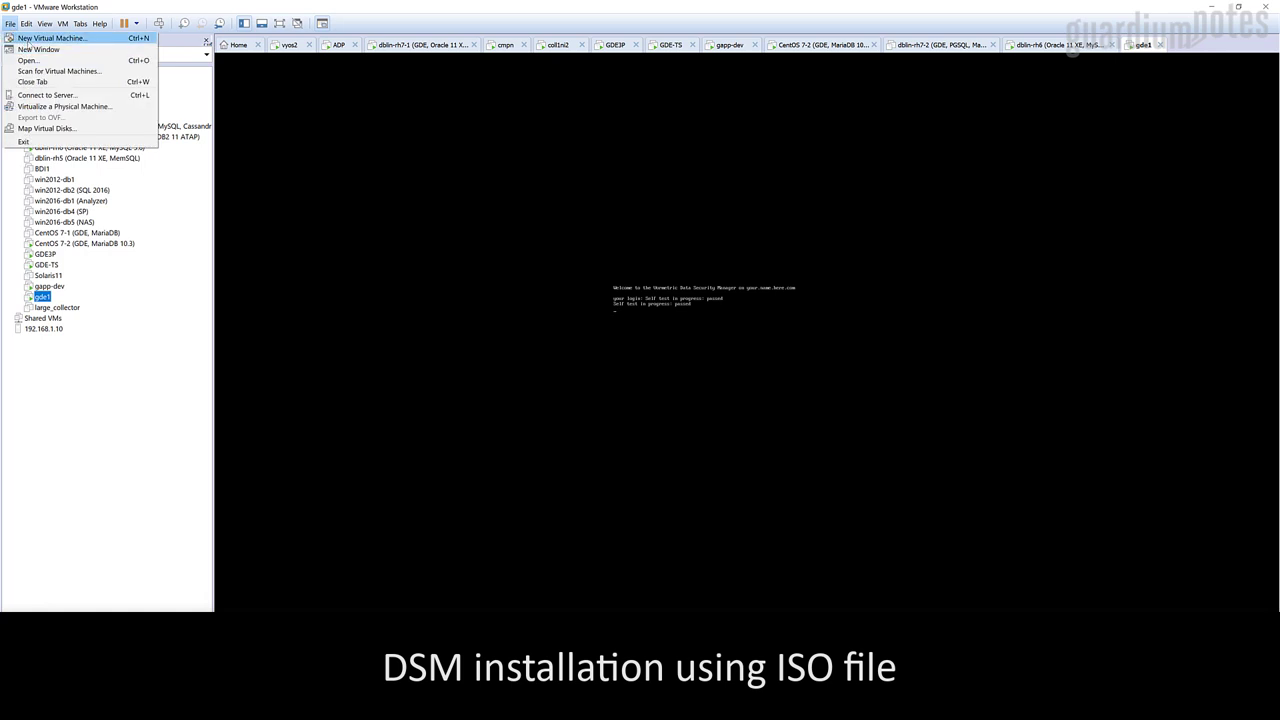
{"action": "left_click", "coordinate": [40, 38]}
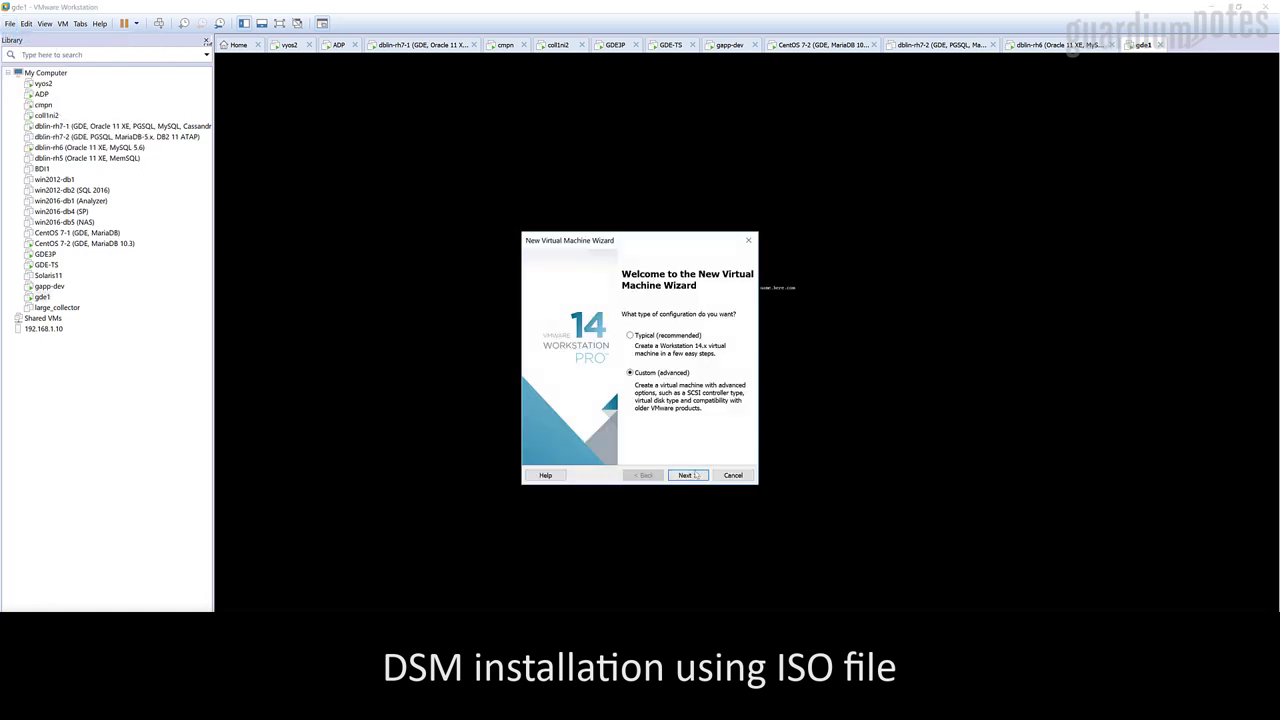
{"action": "left_click", "coordinate": [690, 477]}
{"action": "left_click", "coordinate": [692, 477]}
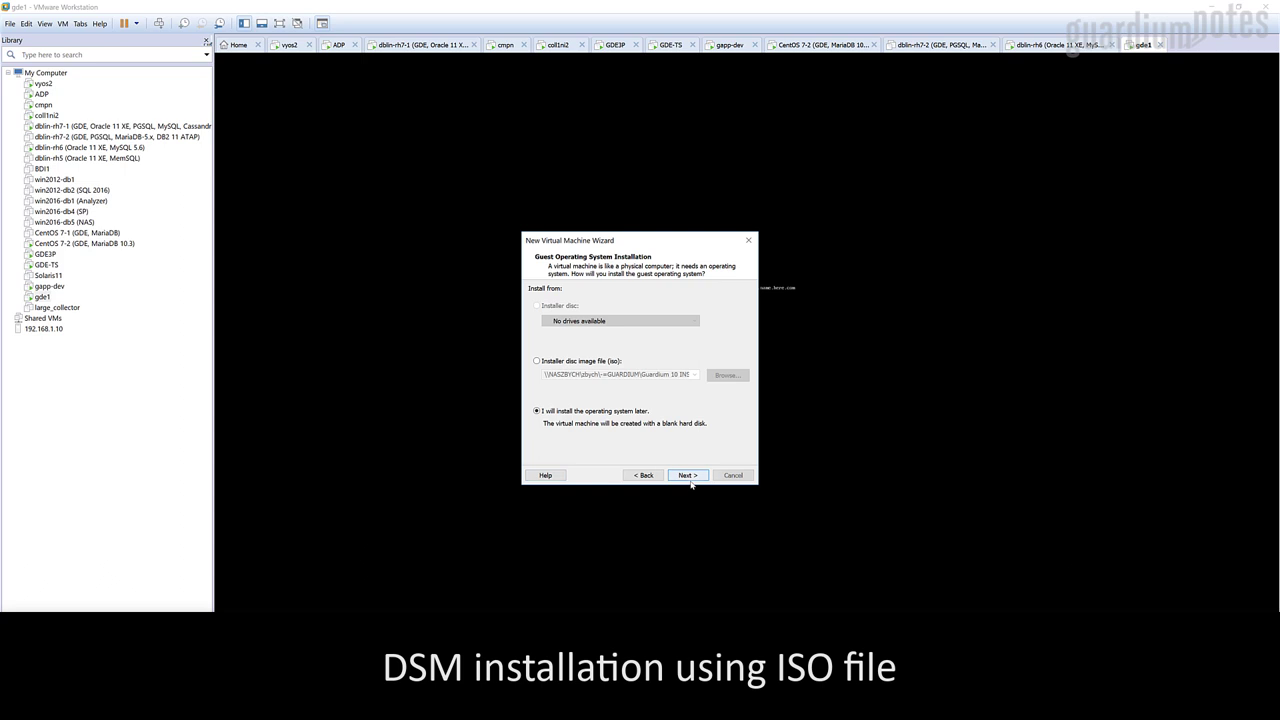
{"action": "key", "text": "alt+m"}
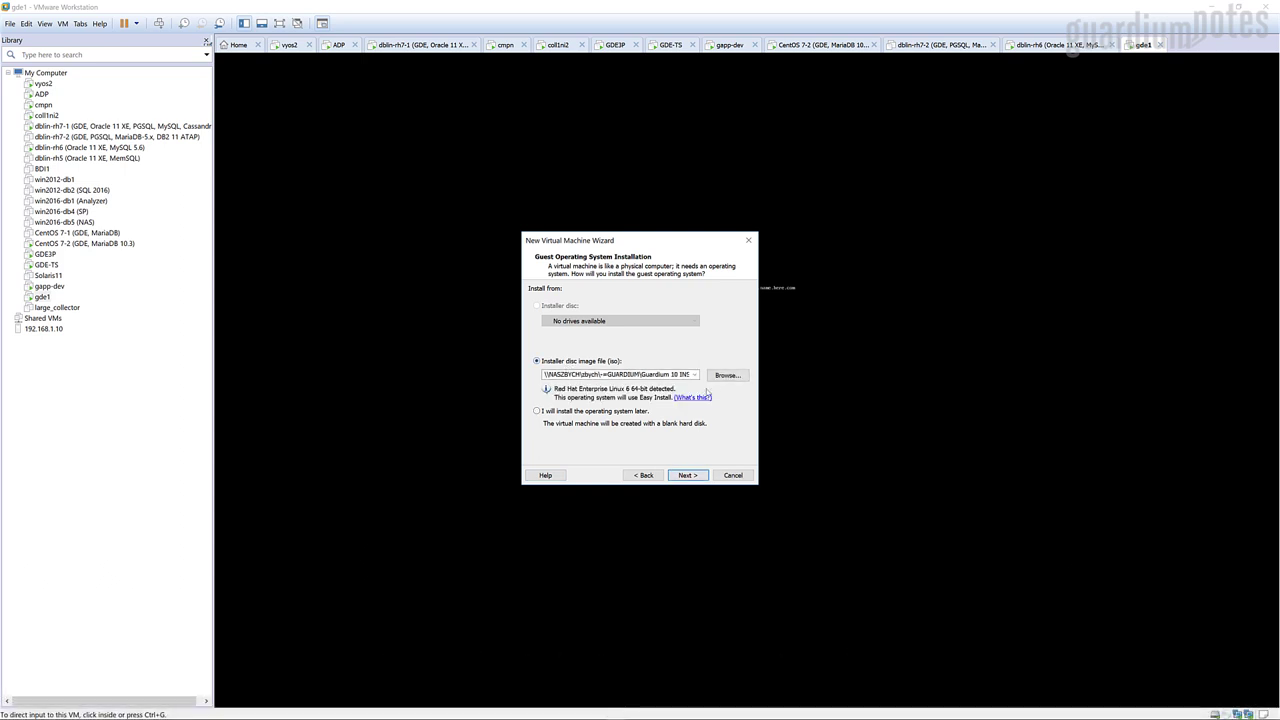
{"action": "left_click", "coordinate": [722, 375]}
{"action": "left_click", "coordinate": [664, 379]}
{"action": "left_click", "coordinate": [980, 545]}
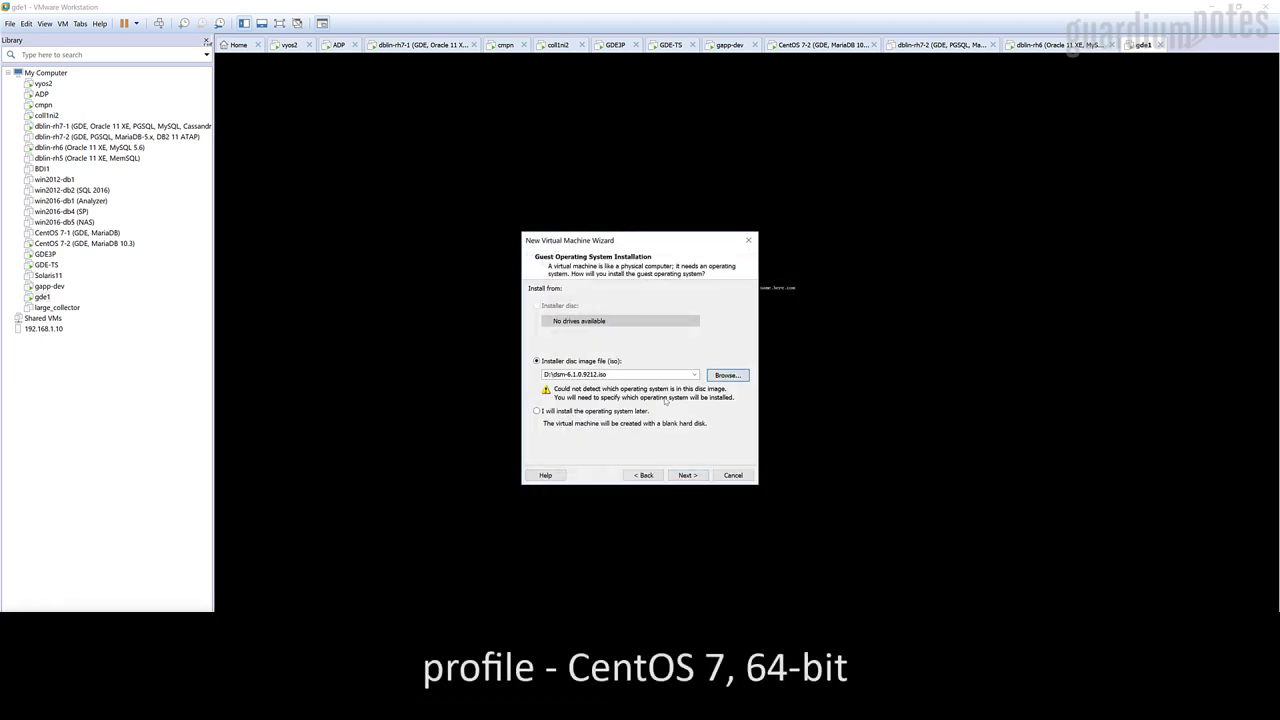
{"action": "left_click", "coordinate": [686, 475]}
Choose CentOS 7 64-bit as guest OS and name the VM gde2 in a gde2 folder
{"action": "left_click", "coordinate": [640, 380]}
{"action": "left_click", "coordinate": [629, 449]}
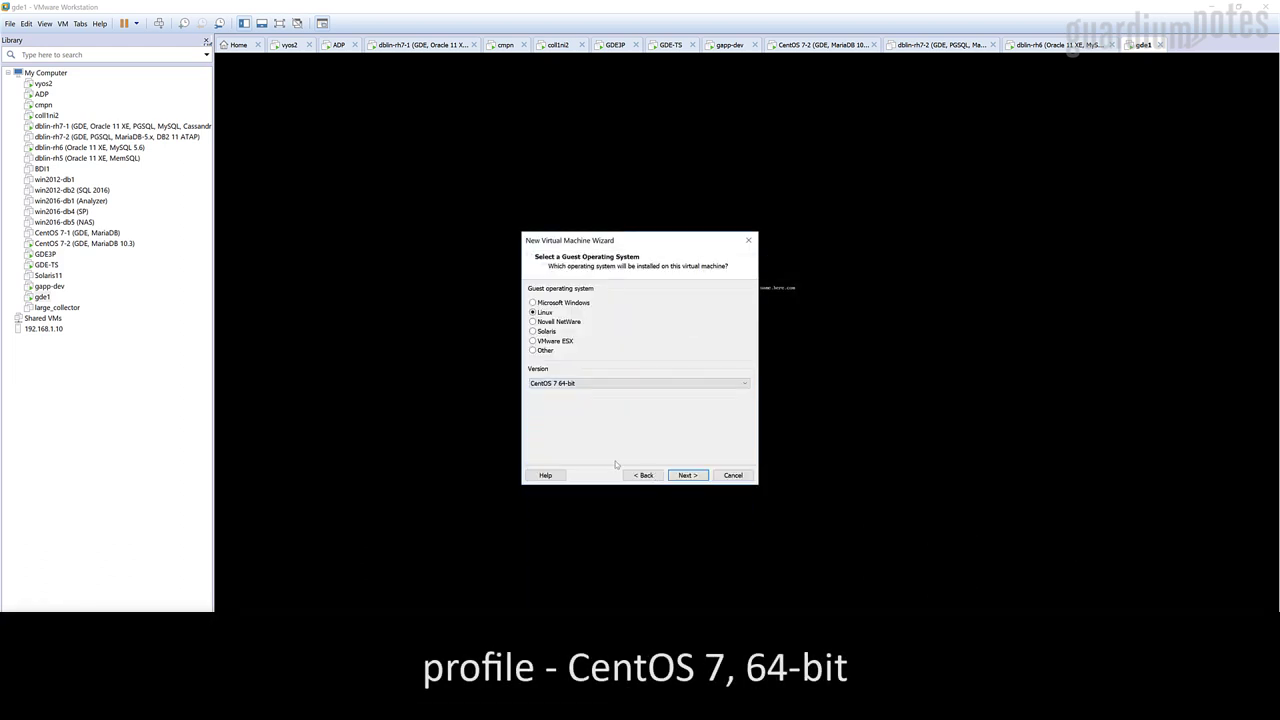
{"action": "left_click", "coordinate": [686, 475]}
{"action": "type", "text": "2"}
{"action": "left_click", "coordinate": [727, 337]}
{"action": "left_click", "coordinate": [588, 438]}
{"action": "key", "text": "Return"}
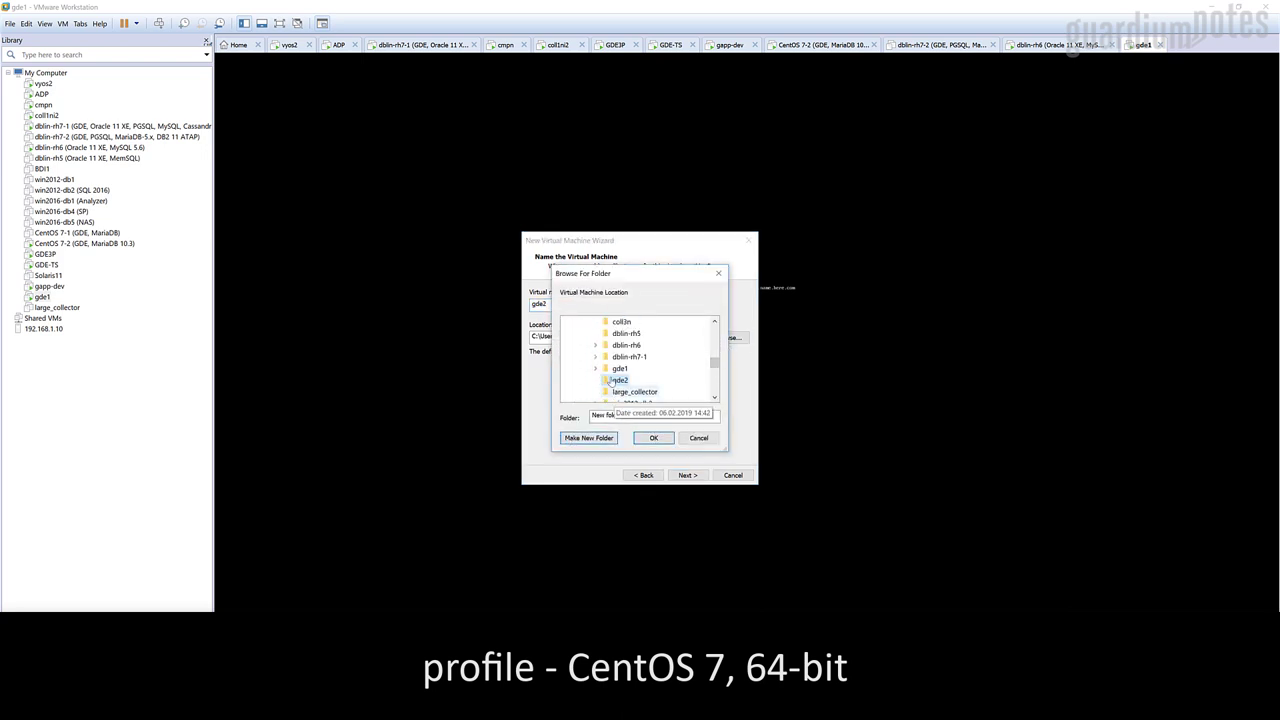
{"action": "left_click", "coordinate": [653, 438]}
Accept processor and LSI Logic defaults and create a new 100 GB virtual disk
{"action": "left_click", "coordinate": [686, 475]}
{"action": "left_click", "coordinate": [686, 475]}
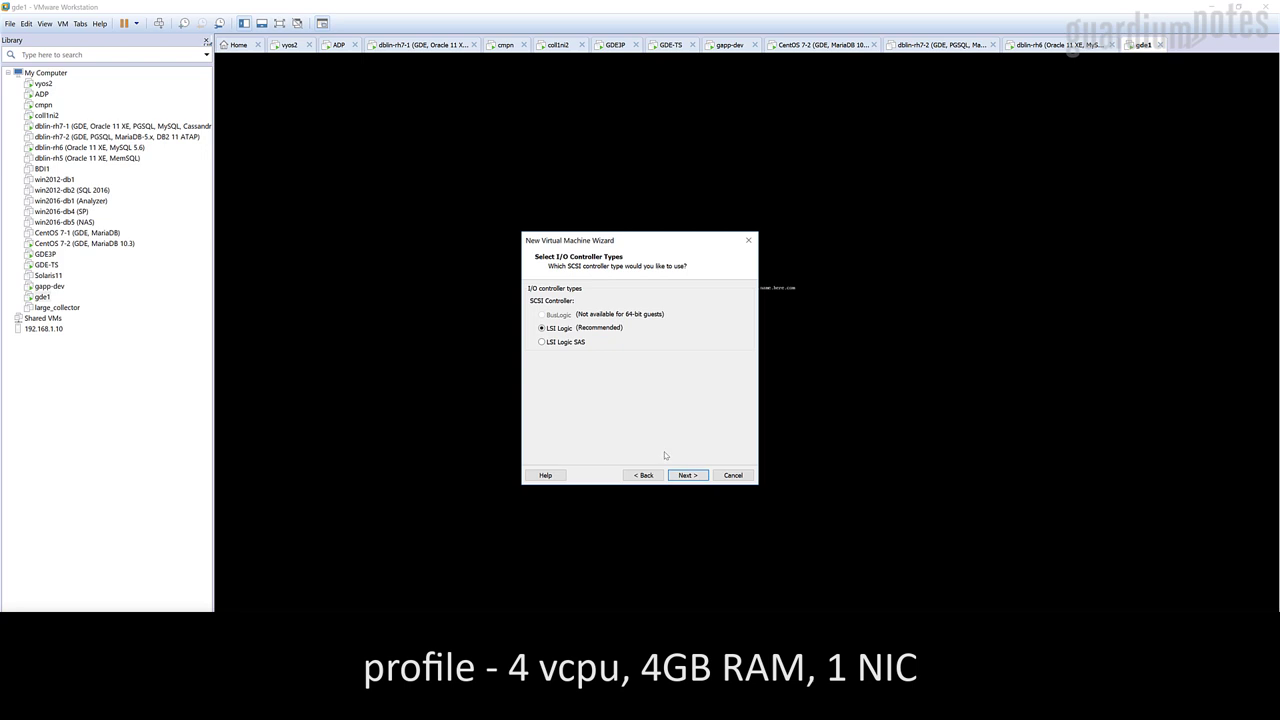
{"action": "left_click", "coordinate": [686, 475]}
{"action": "left_click", "coordinate": [538, 302]}
{"action": "left_click", "coordinate": [686, 475]}
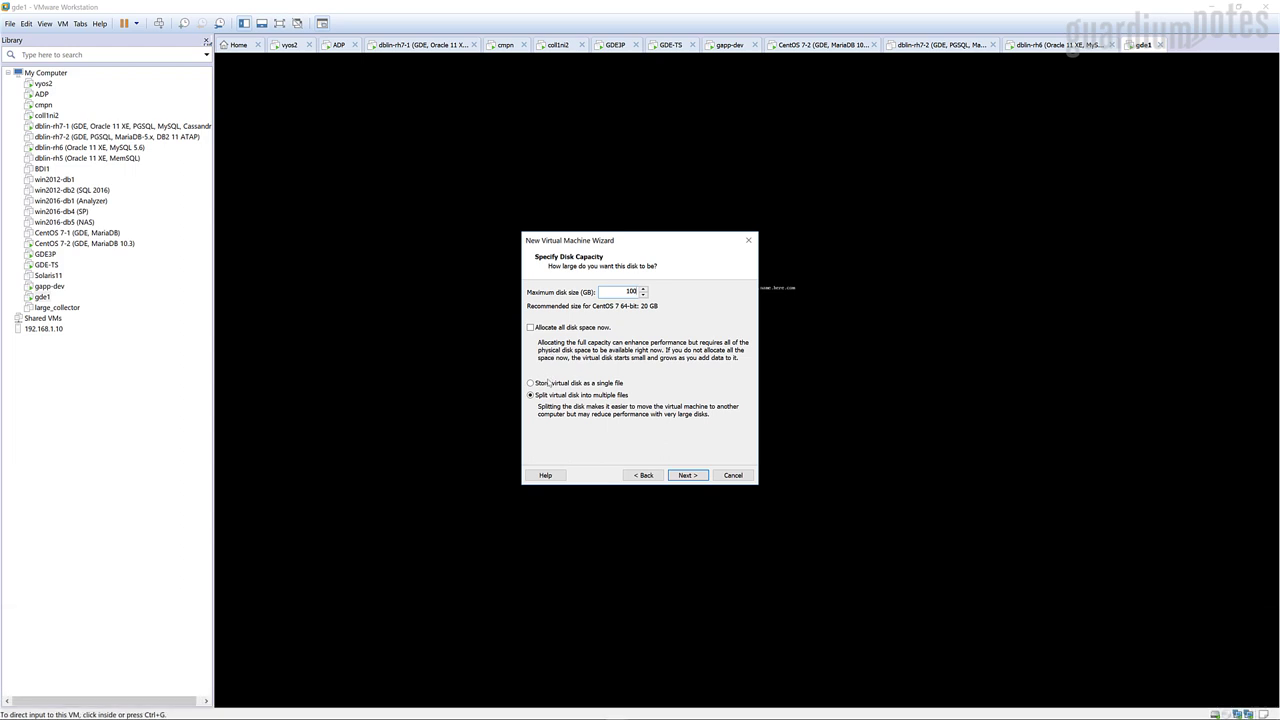
{"action": "left_click", "coordinate": [686, 475]}
{"action": "left_click", "coordinate": [686, 475]}
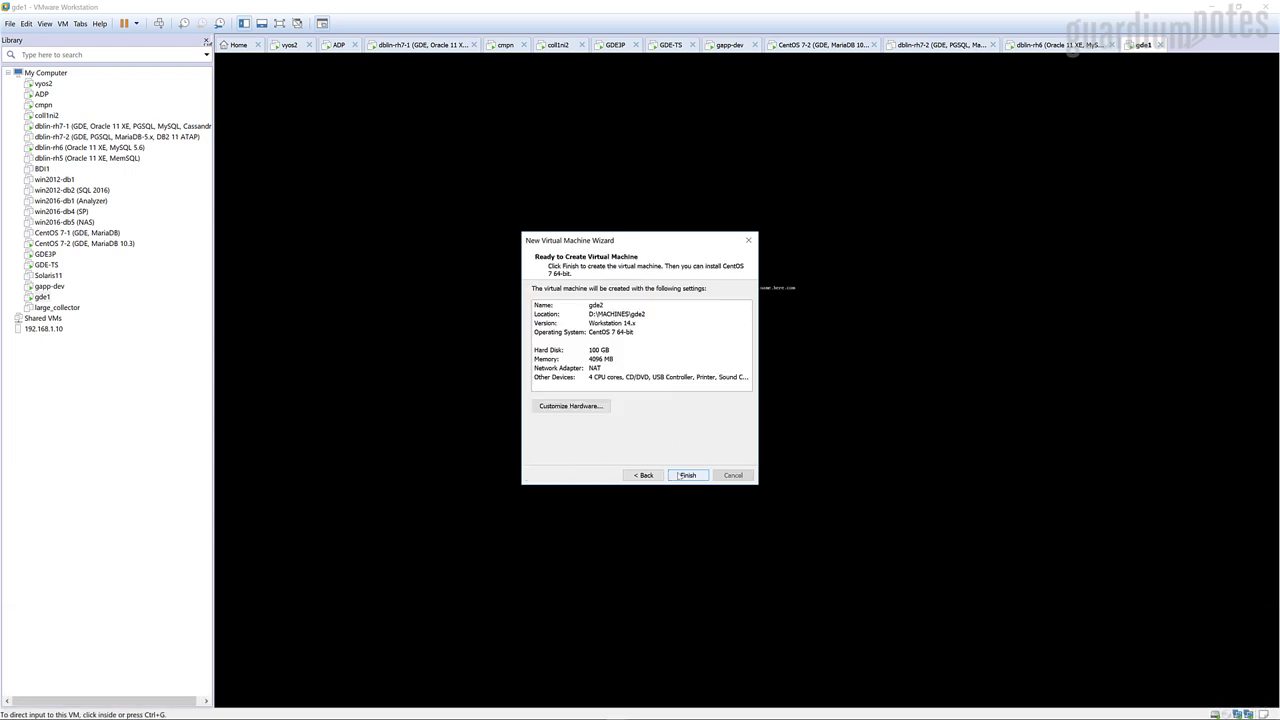
Review the network adapter and sound card hardware, then create and power on gde2
{"action": "left_click", "coordinate": [568, 406]}
{"action": "left_click", "coordinate": [490, 263]}
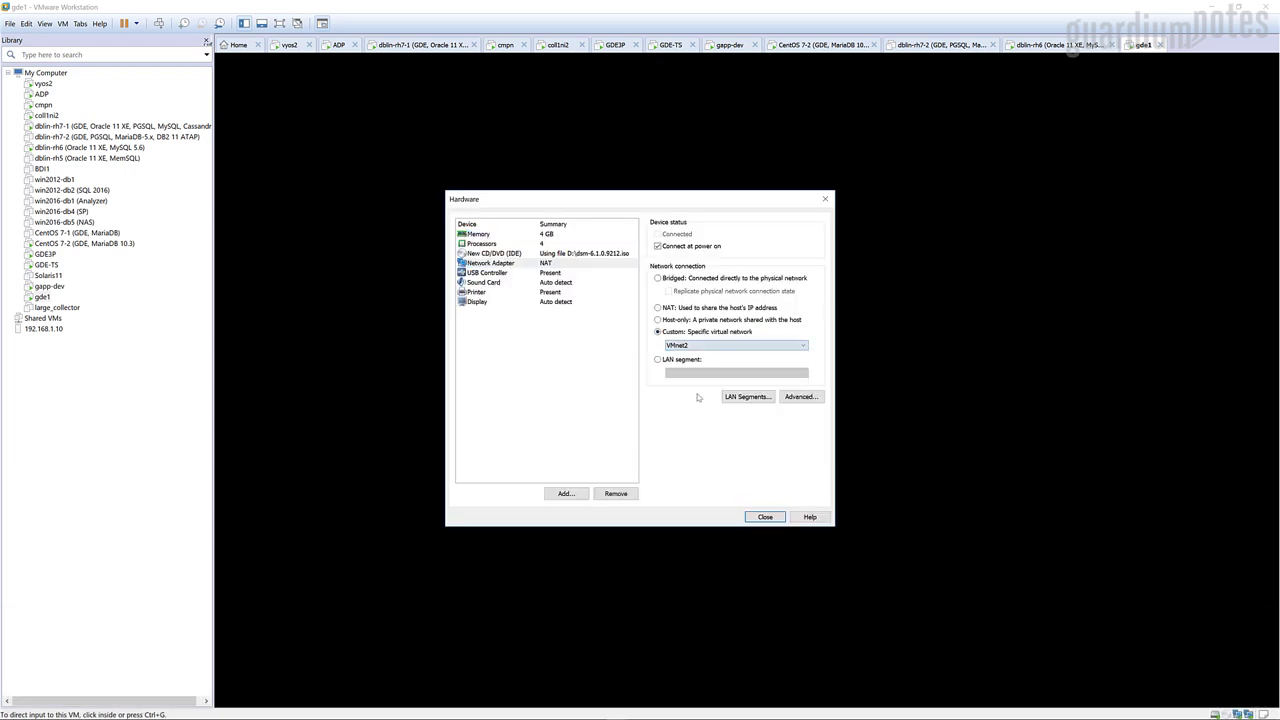
{"action": "left_click", "coordinate": [486, 283]}
{"action": "left_click", "coordinate": [765, 516]}
{"action": "left_click", "coordinate": [688, 473]}
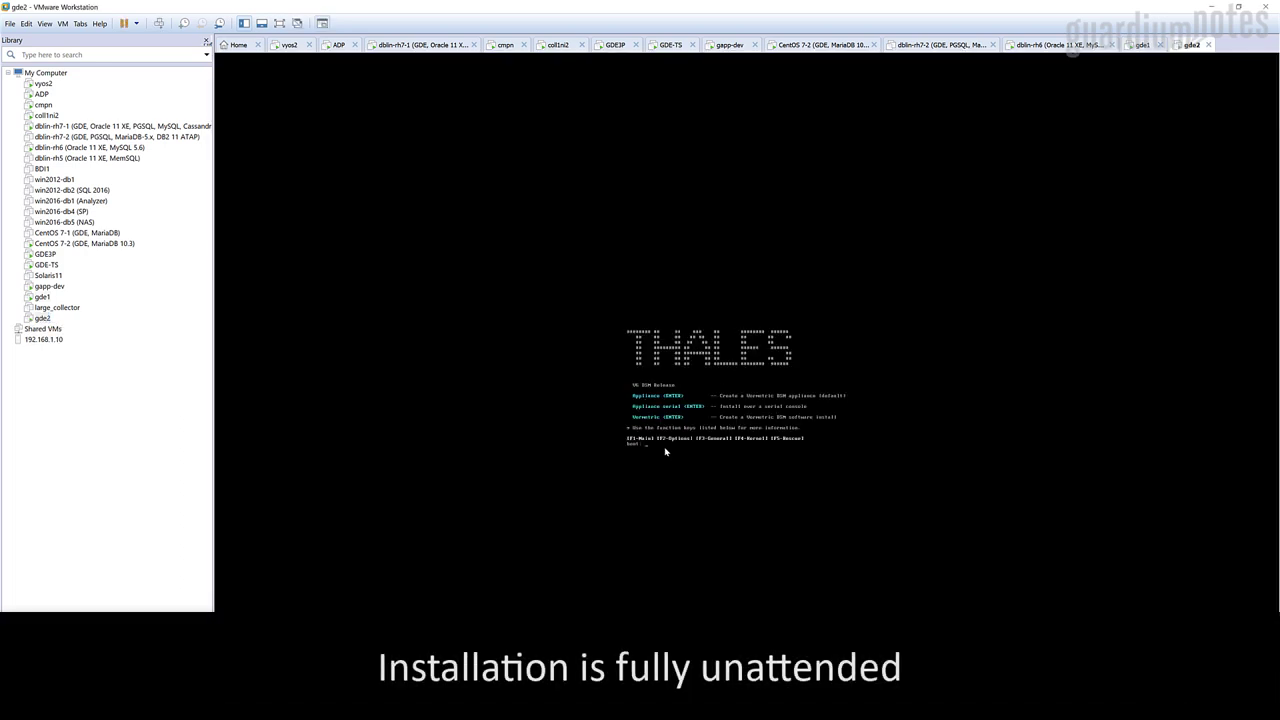